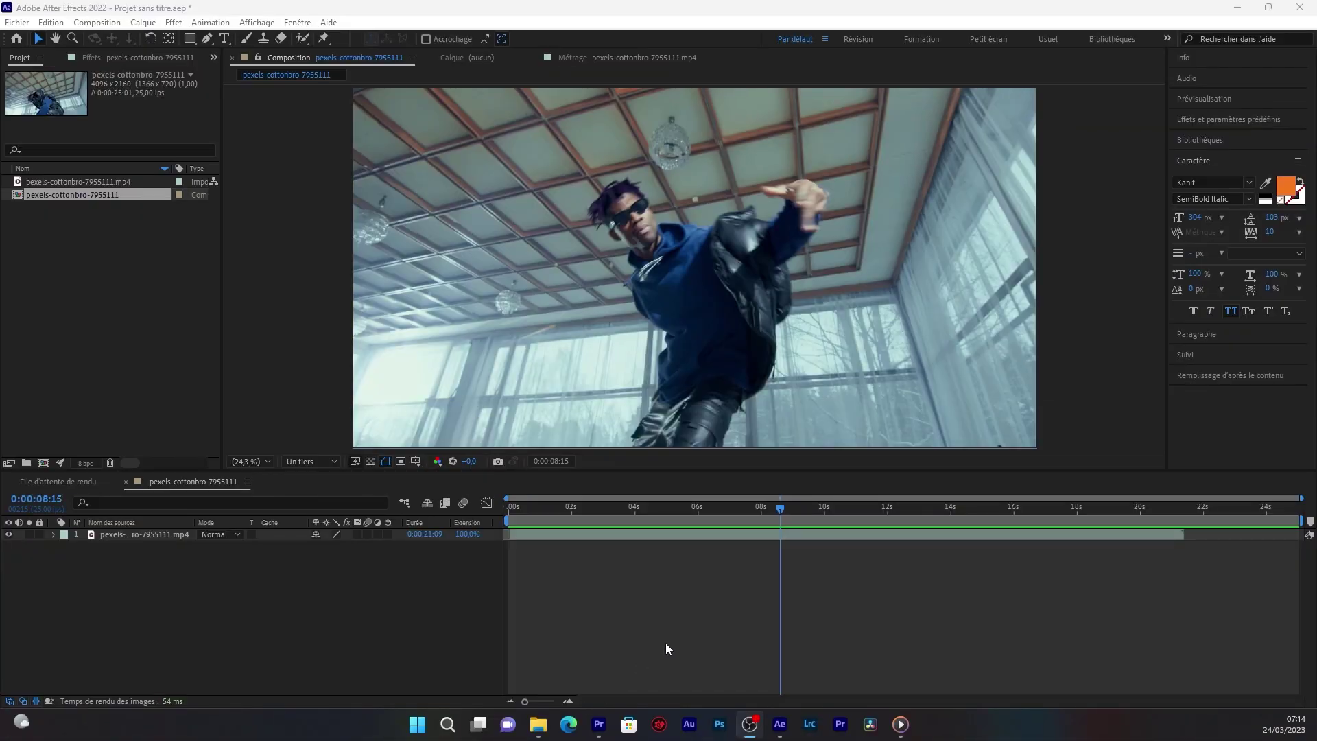
Add the dancer footage to the composition and delete the duplicate layer
{"action": "left_click", "coordinate": [52, 184]}
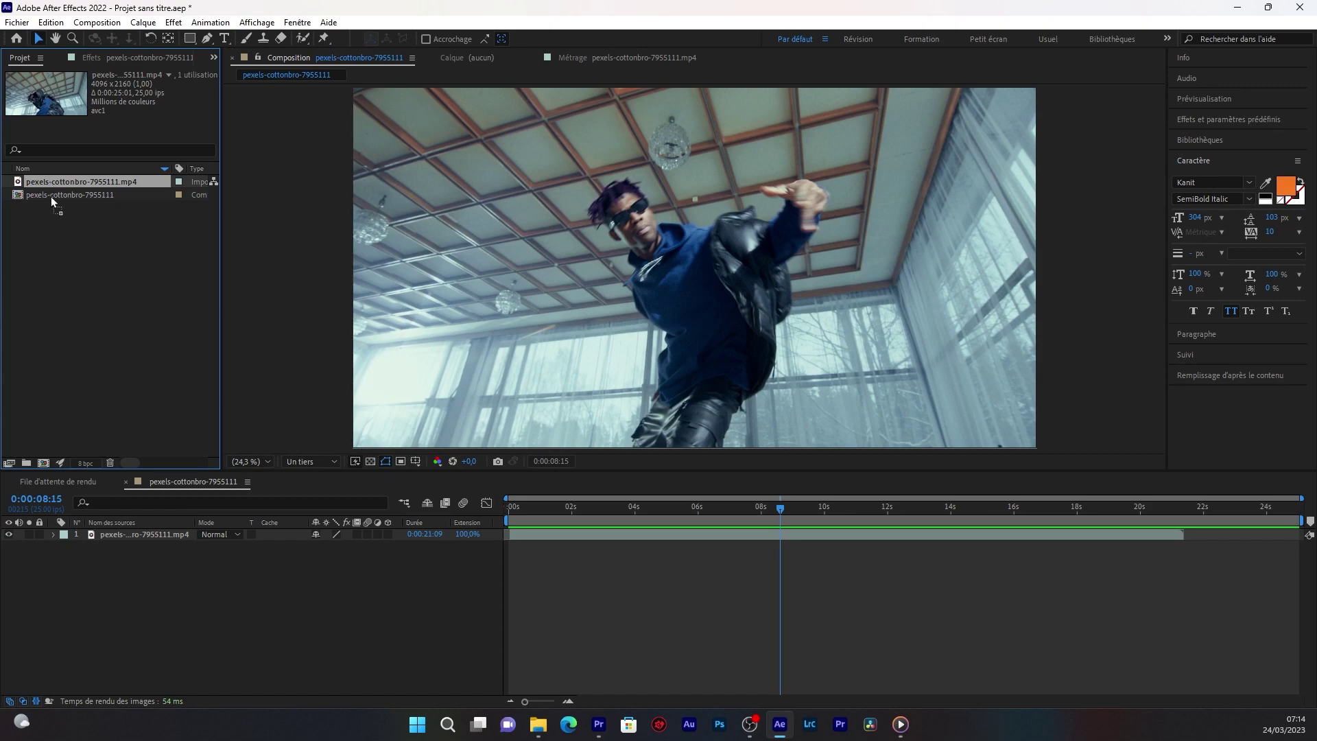
{"action": "mouse_move", "coordinate": [51, 196]}
{"action": "left_mouse_down"}
{"action": "mouse_move", "coordinate": [62, 465]}
{"action": "mouse_move", "coordinate": [137, 549]}
{"action": "left_mouse_up"}
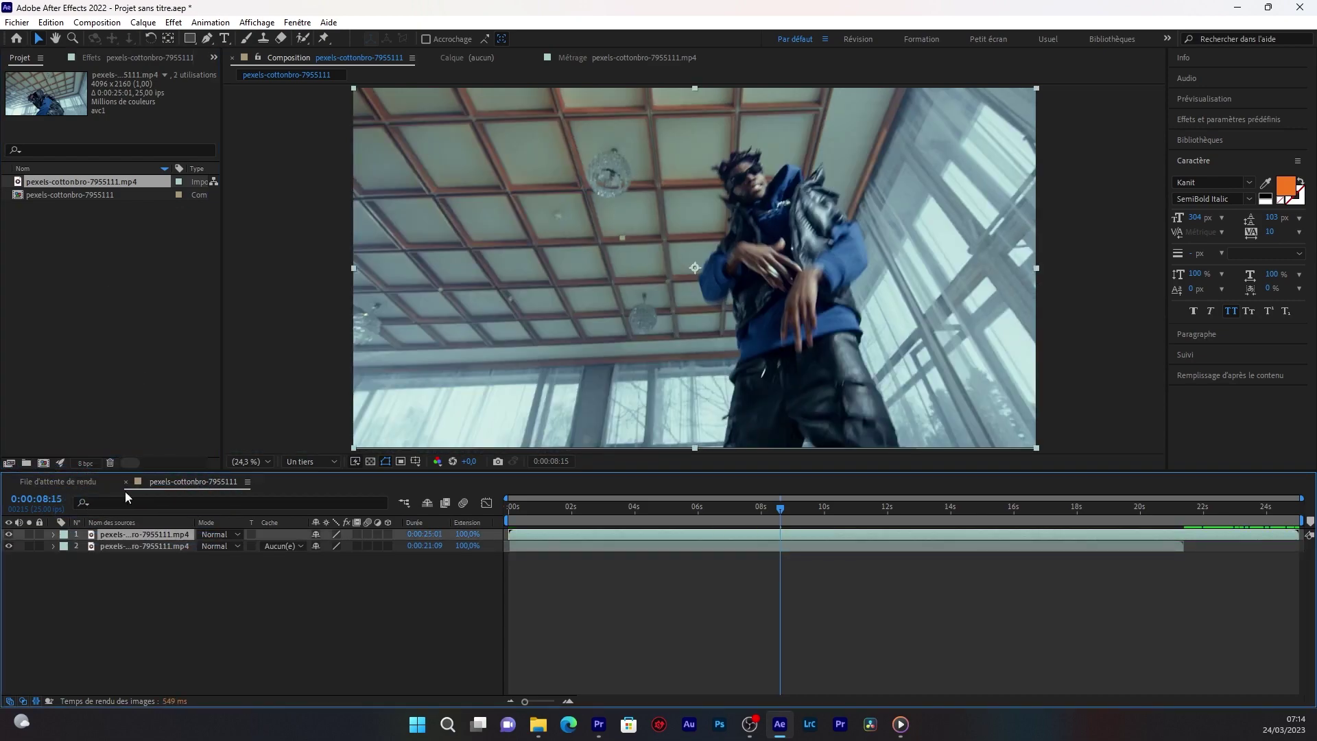
{"action": "key", "text": "Delete"}
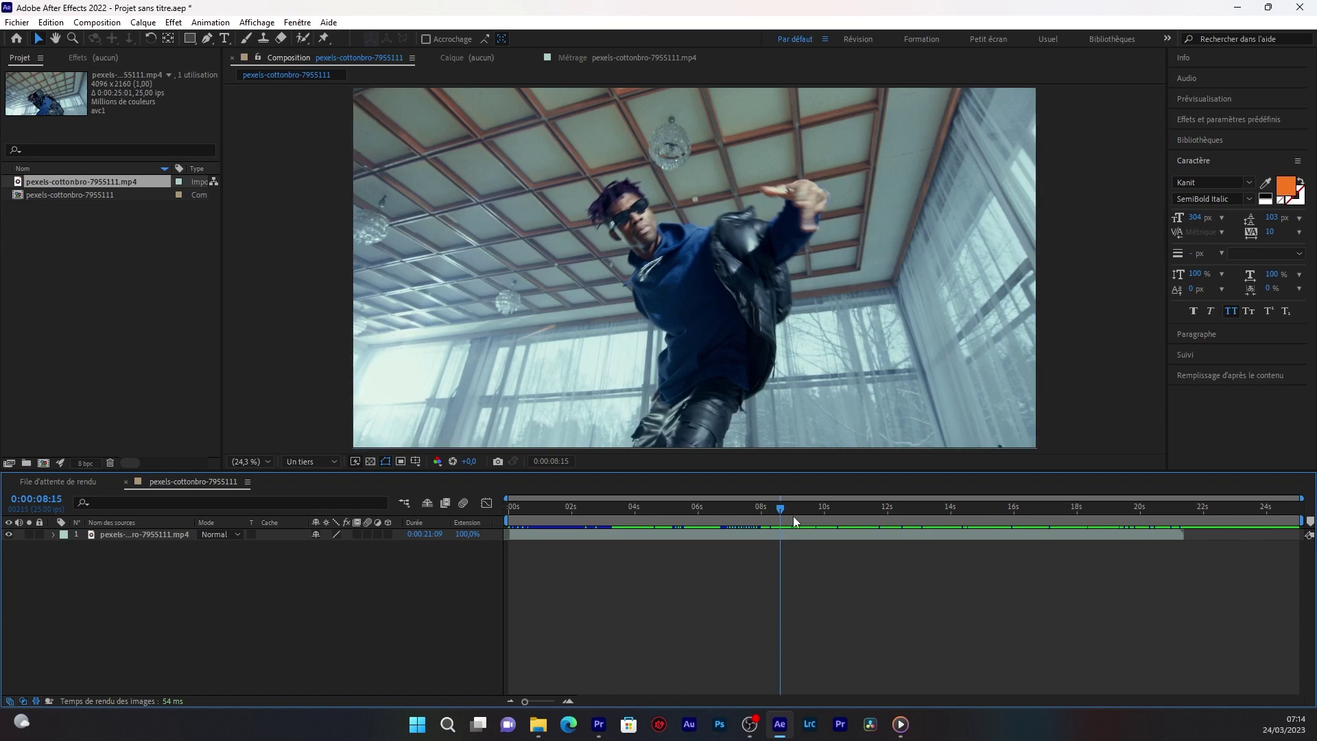
Preview the dance, park the time indicator at 0:00:06:07 and select the dancer layer
{"action": "left_click_drag", "start_coordinate": [788, 512], "coordinate": [533, 533]}
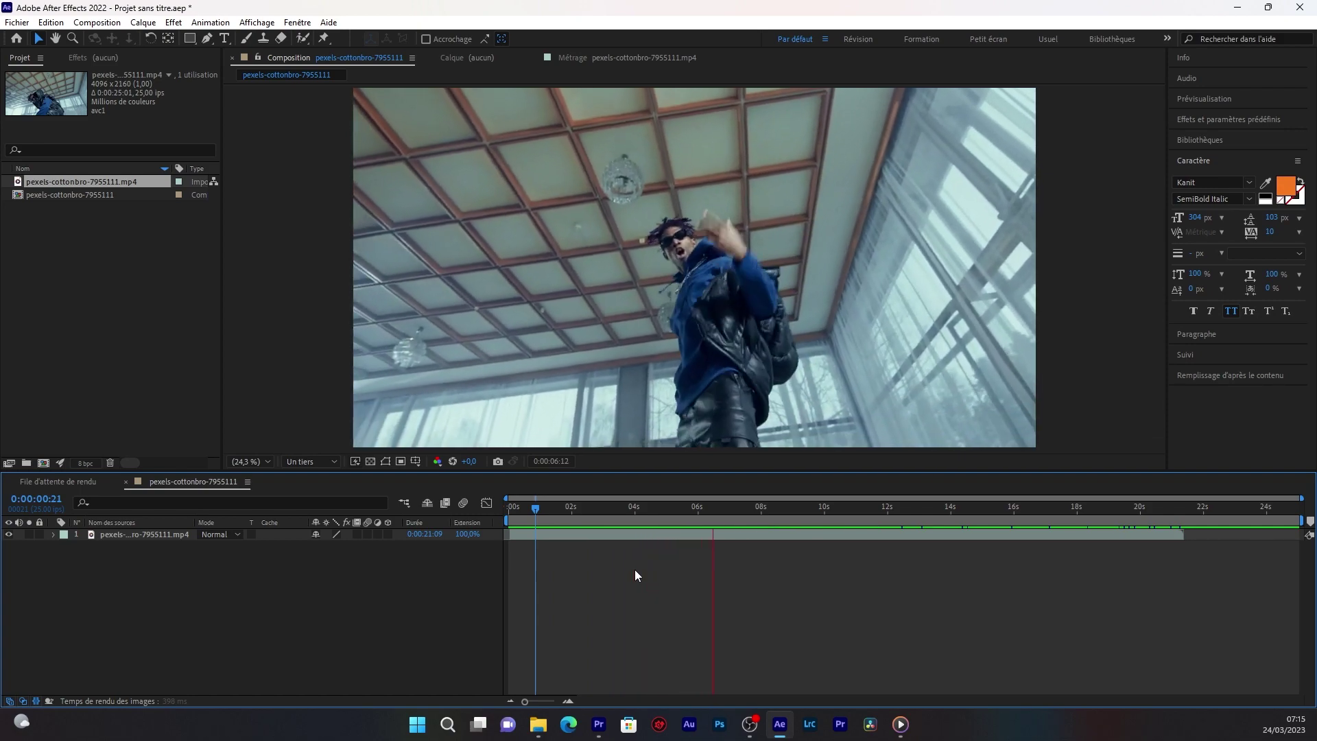
{"action": "left_click", "coordinate": [696, 513]}
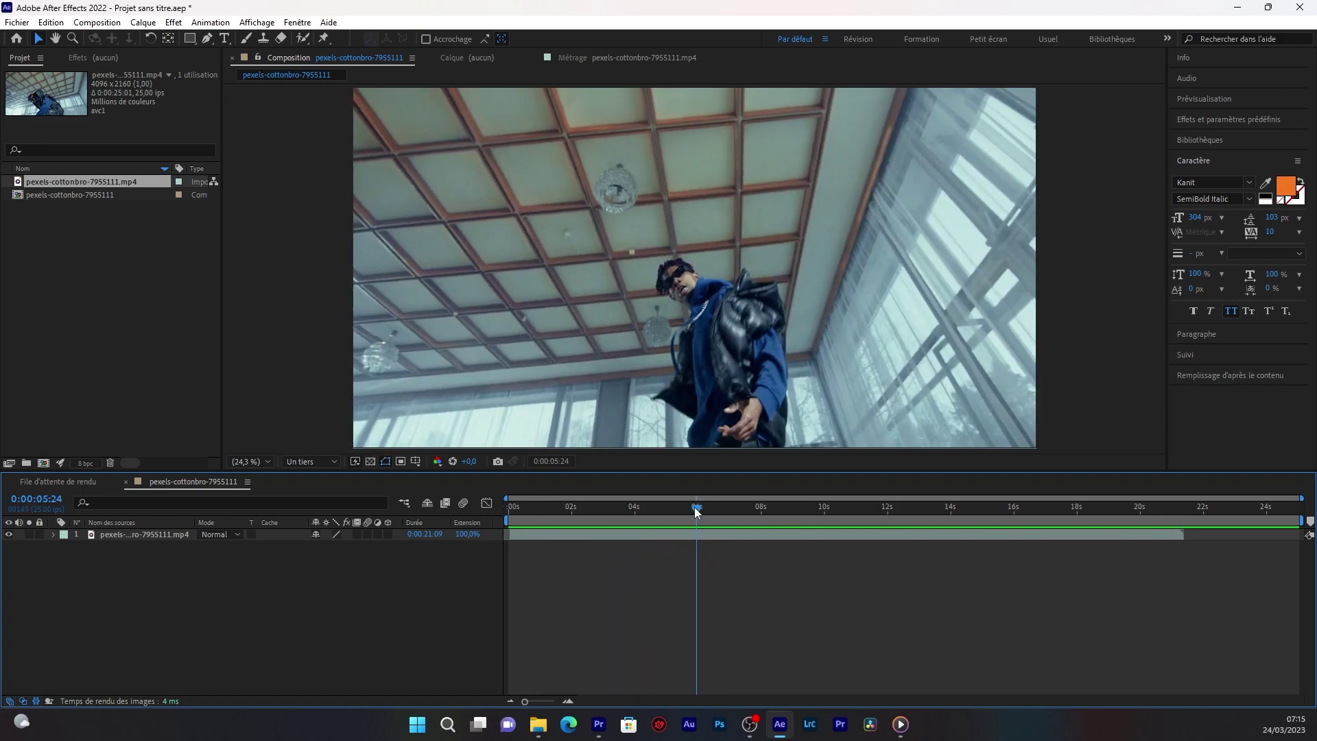
{"action": "left_click_drag", "start_coordinate": [696, 511], "coordinate": [706, 530]}
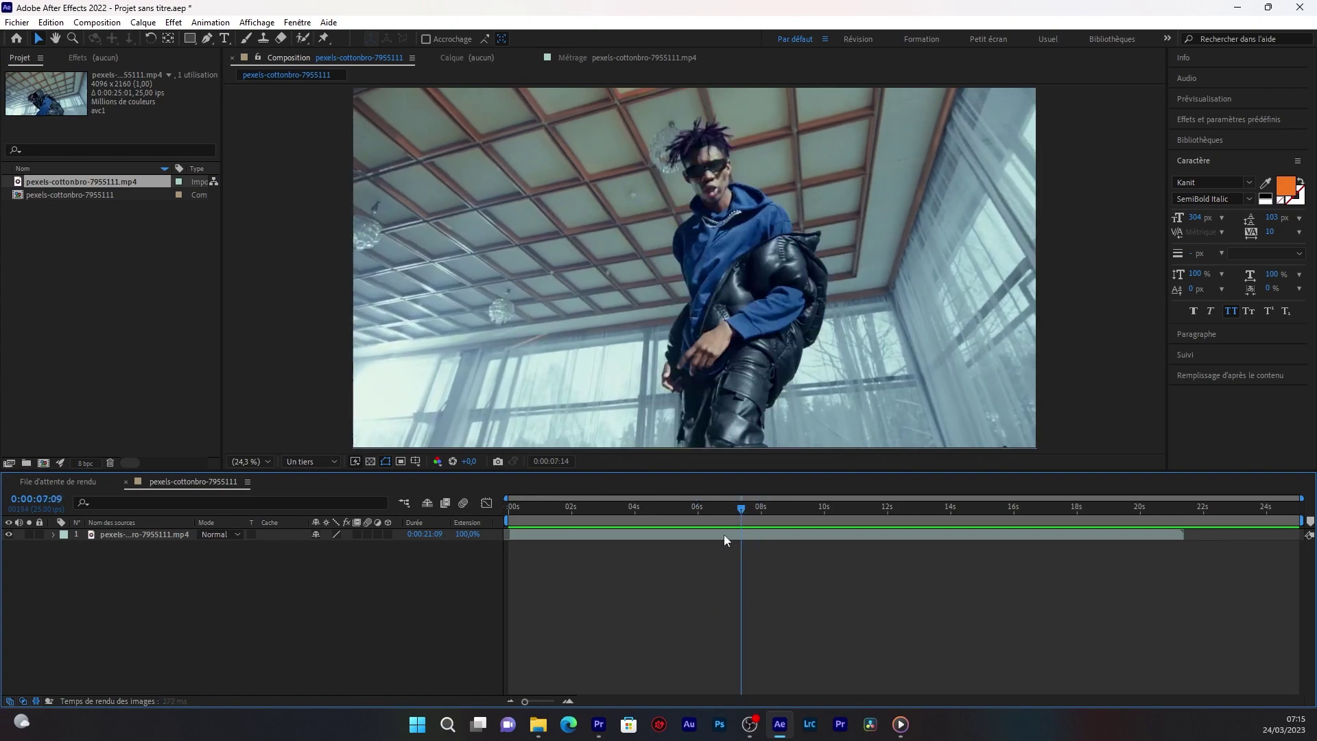
{"action": "left_click", "coordinate": [710, 534]}
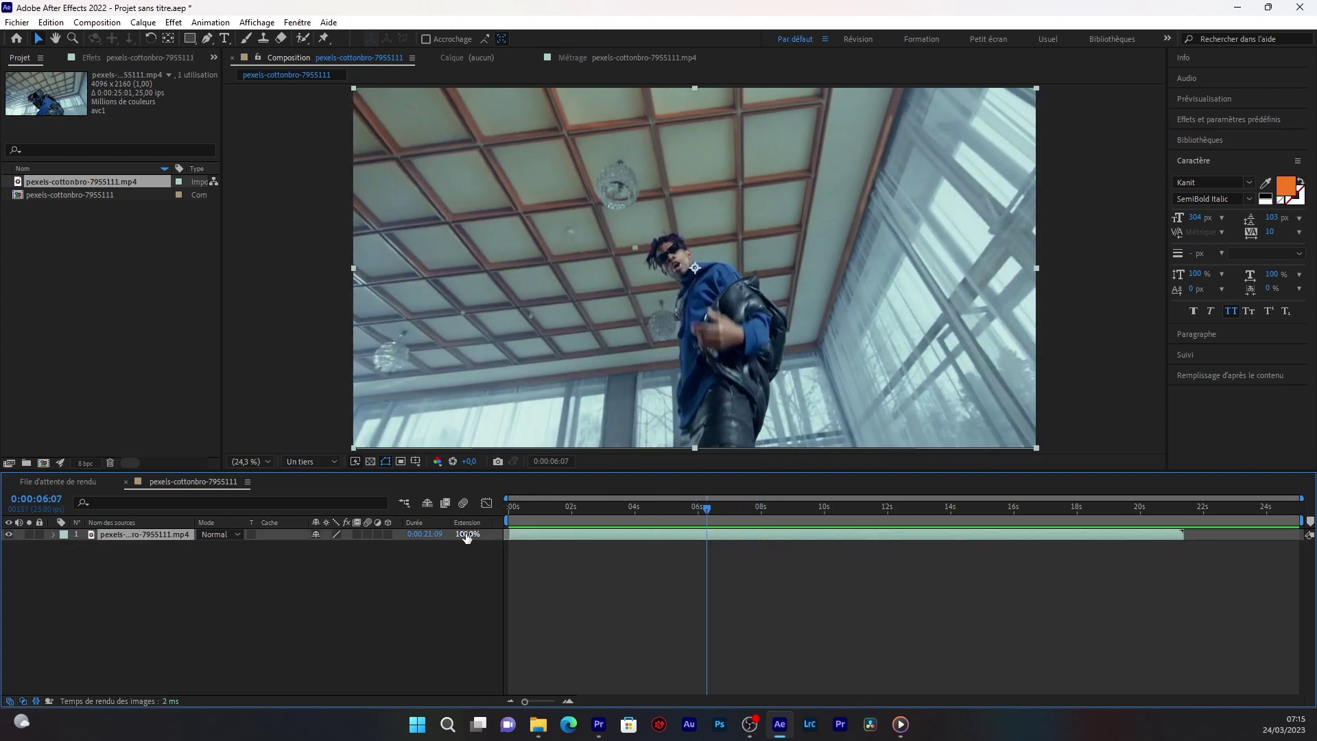
Split the dancer layer at 0:00:06:07 and again at 0:00:08:01 via Edit > Split Layer
{"action": "left_click", "coordinate": [51, 22]}
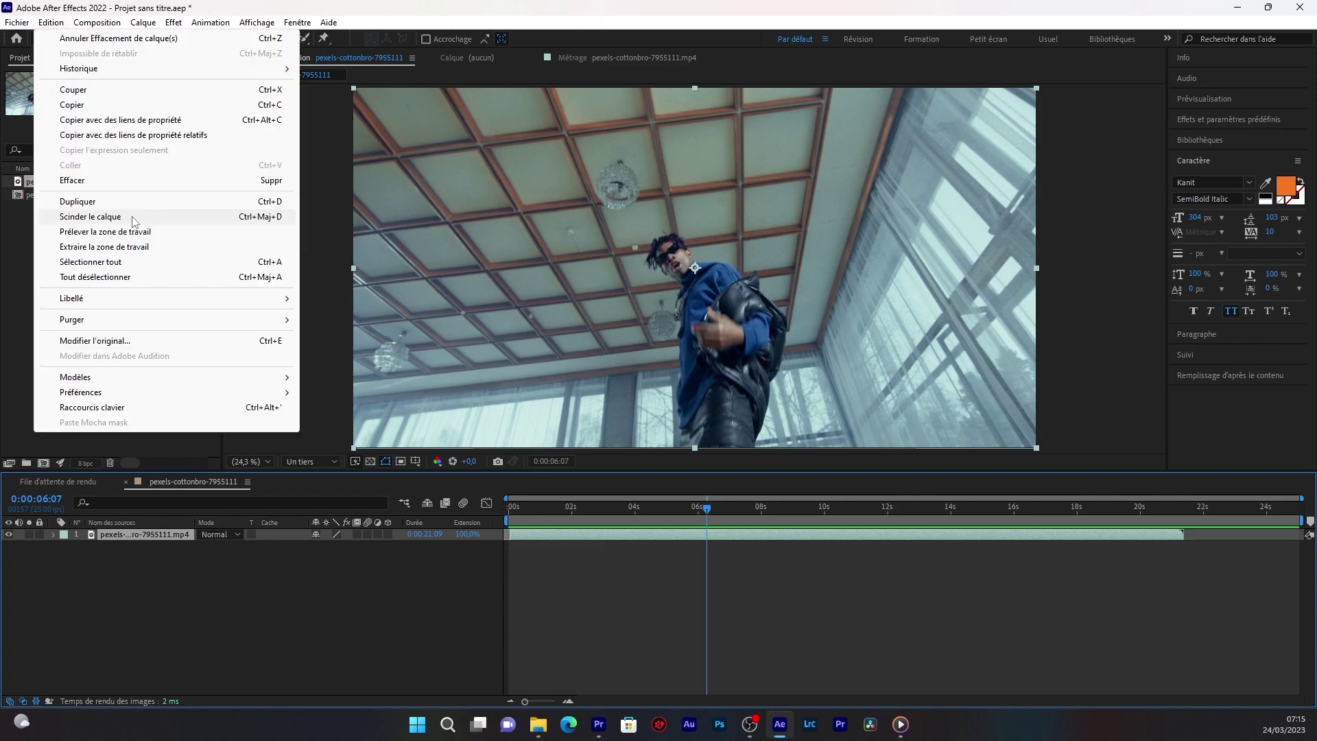
{"action": "left_click", "coordinate": [107, 219]}
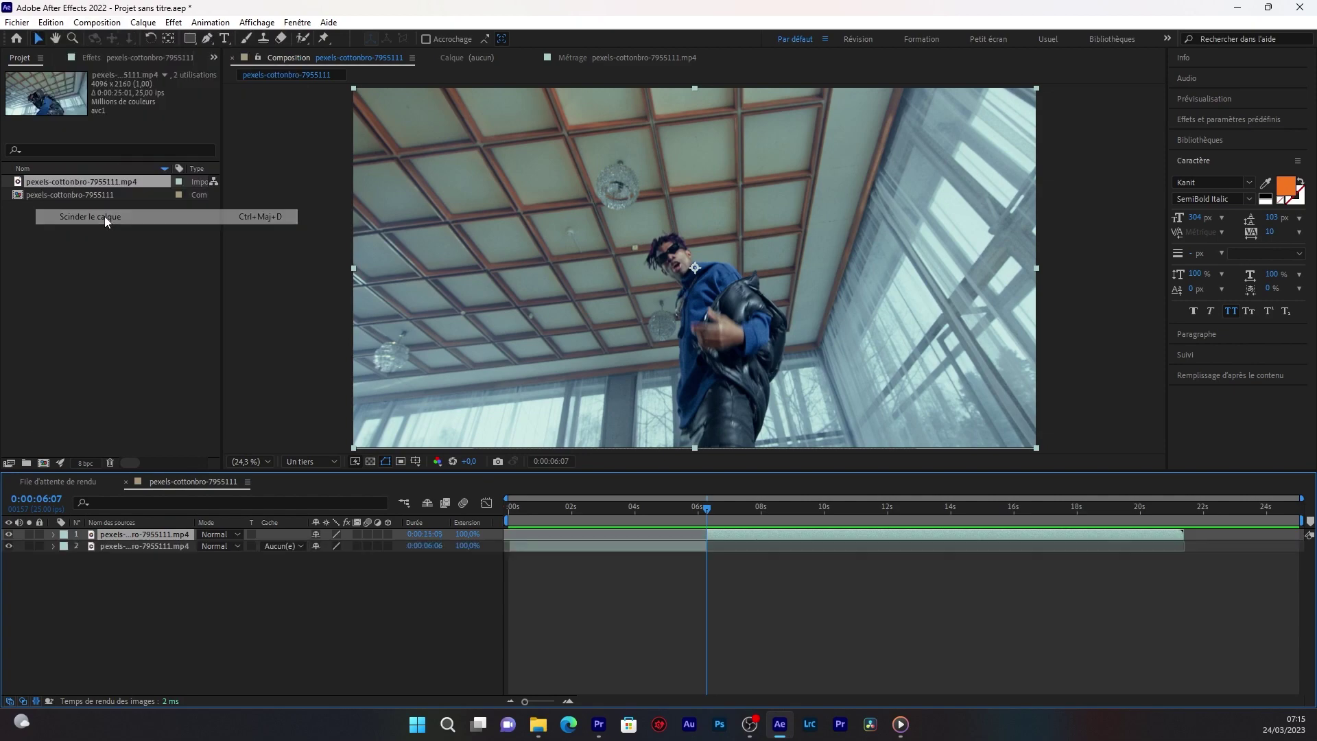
{"action": "left_click_drag", "start_coordinate": [709, 511], "coordinate": [765, 518]}
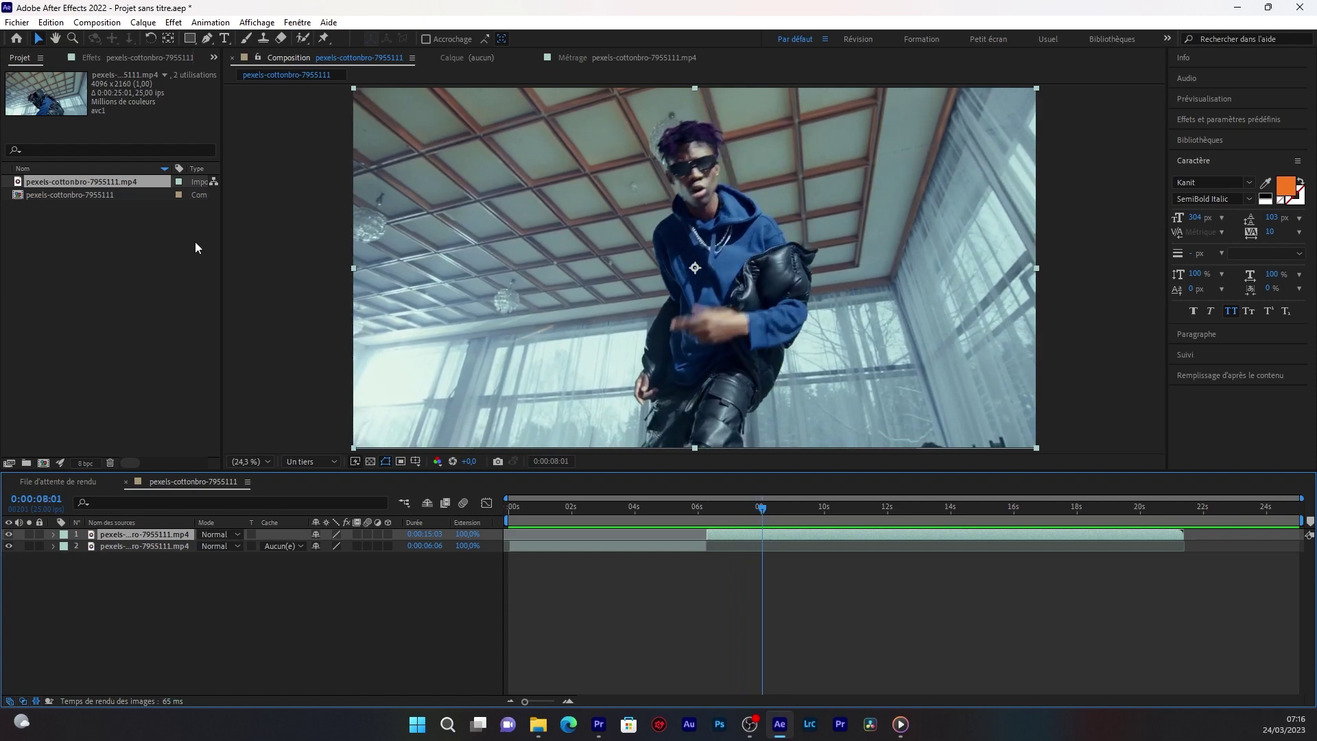
{"action": "key", "text": "alt+e"}
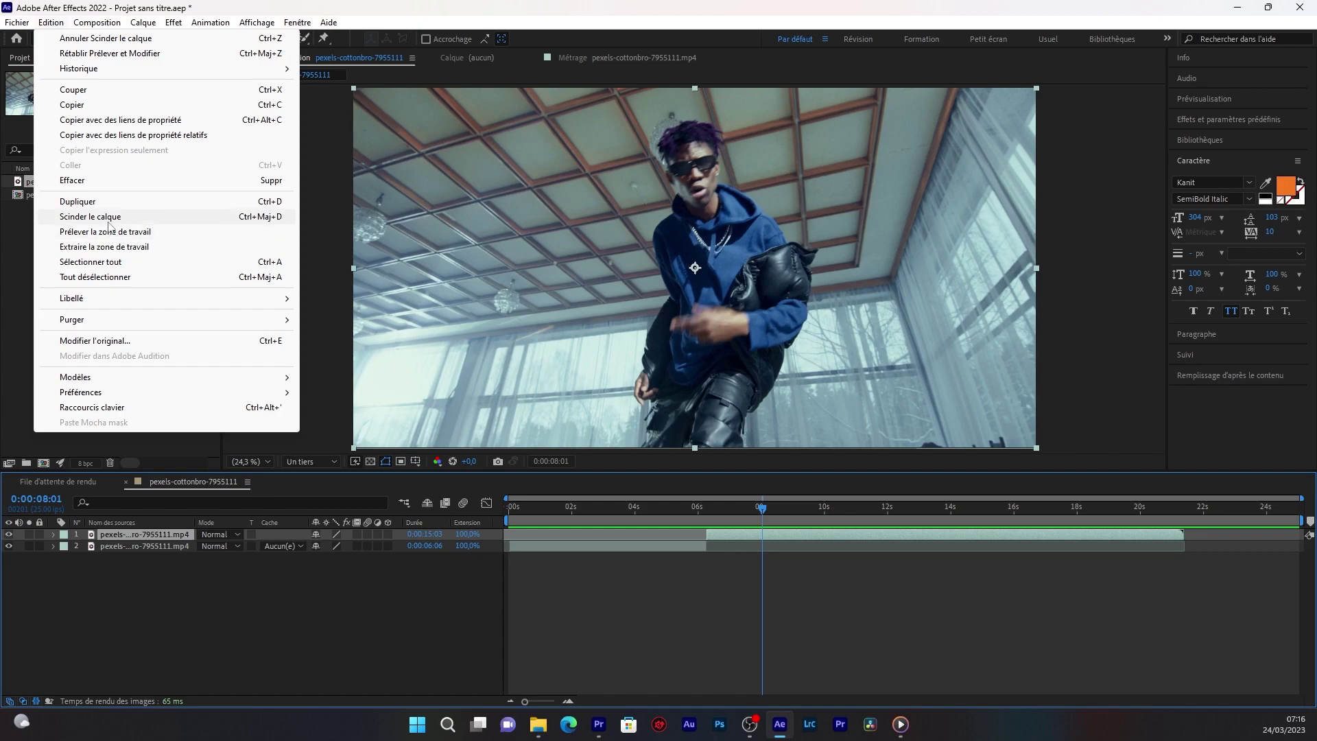
{"action": "left_click", "coordinate": [109, 218]}
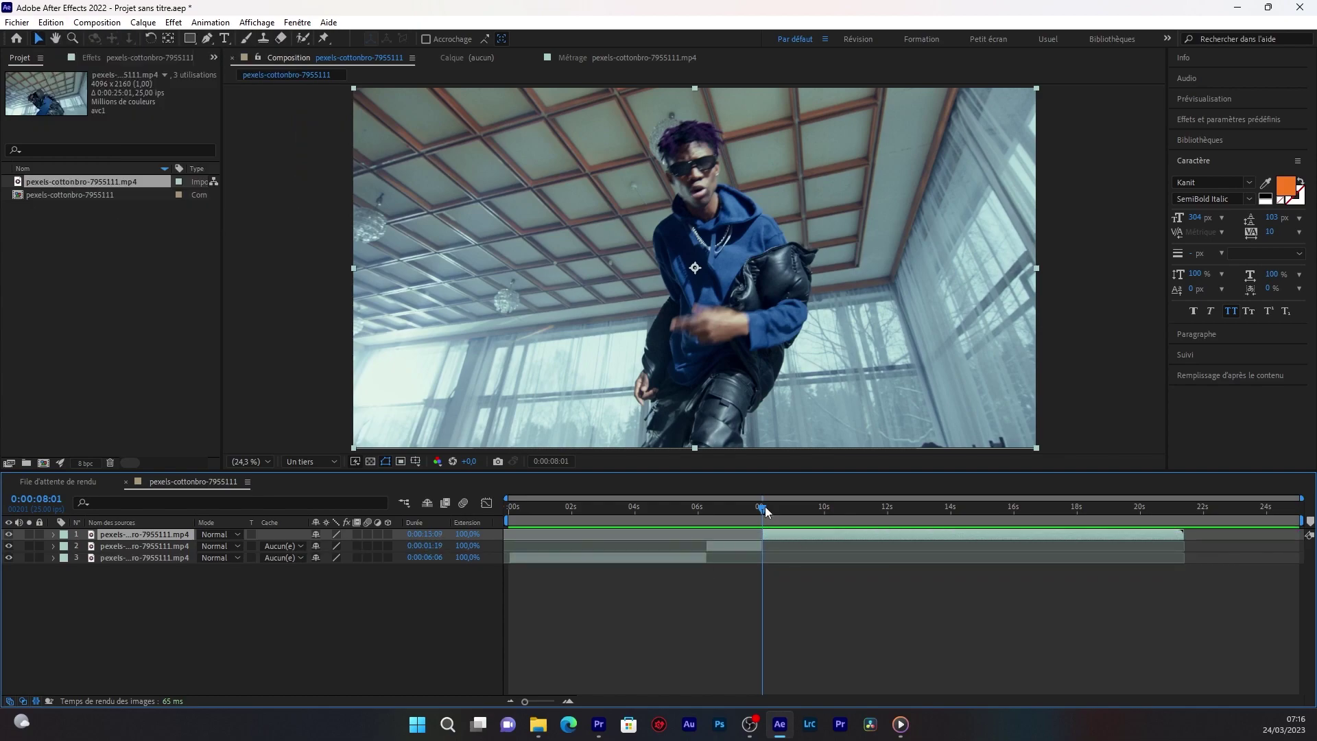
Select the middle layer 2 and choose the Roto Brush tool
{"action": "left_click_drag", "start_coordinate": [765, 511], "coordinate": [735, 516]}
{"action": "left_click", "coordinate": [735, 547]}
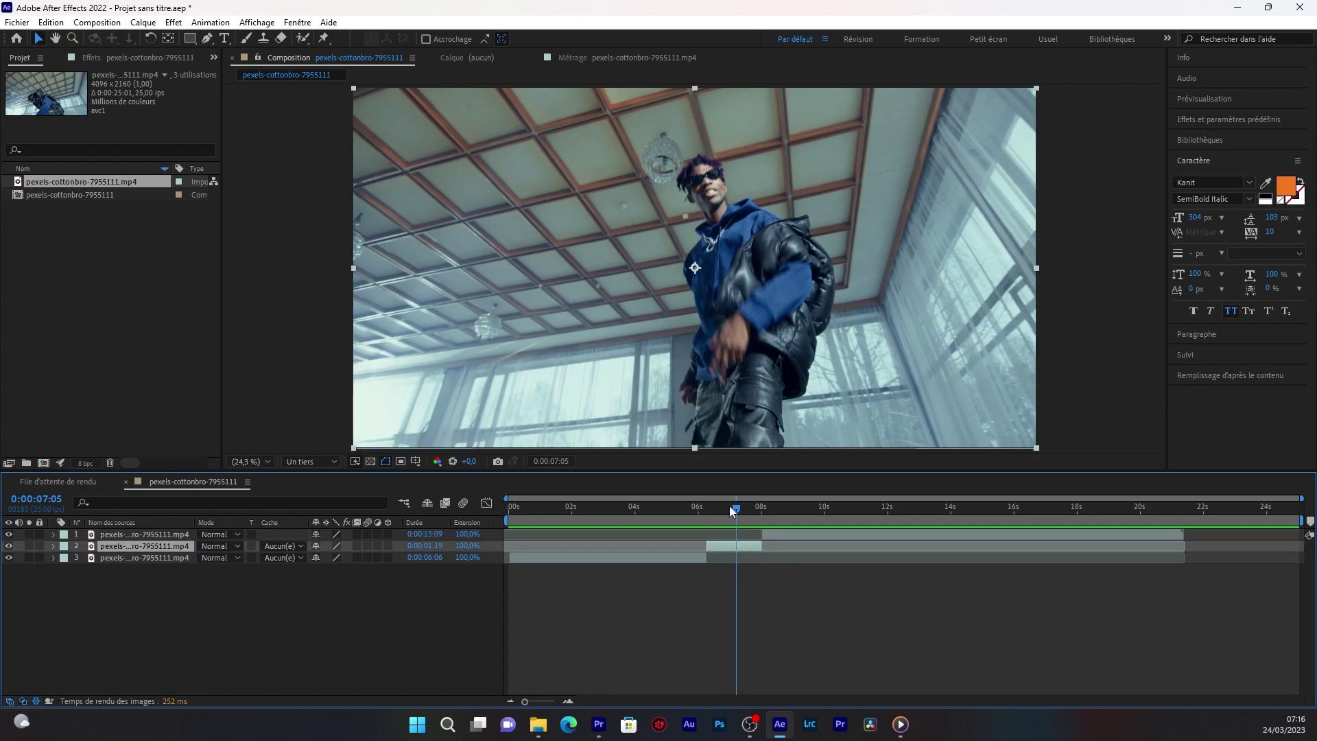
{"action": "left_click", "coordinate": [729, 505]}
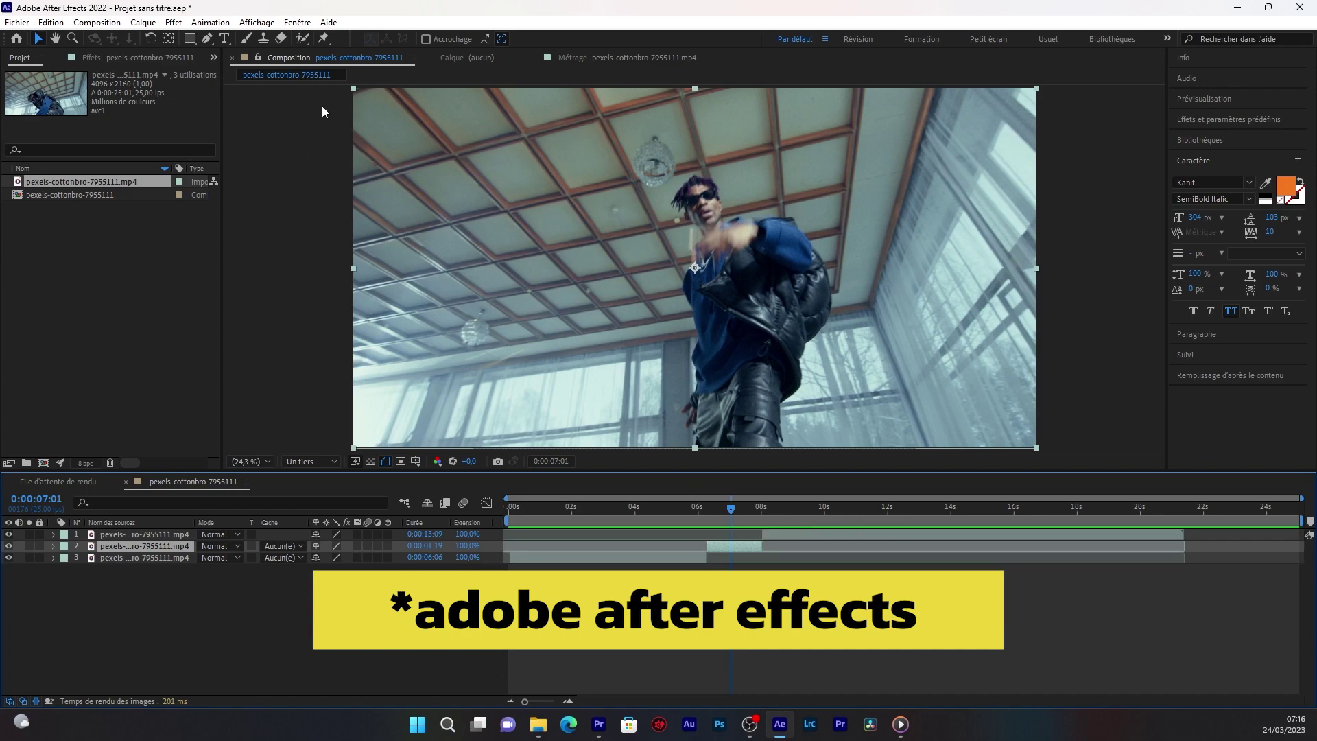
{"action": "left_click", "coordinate": [305, 39]}
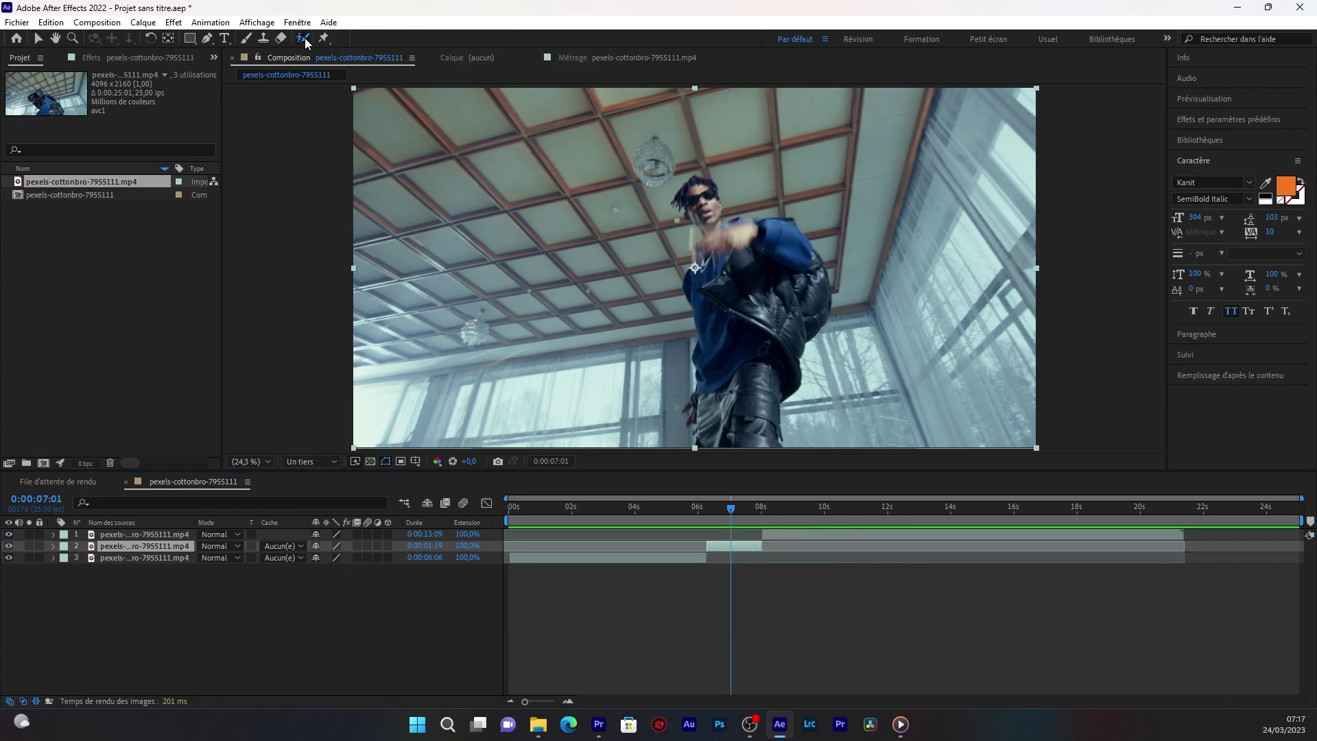
Paint Roto Brush foreground strokes over the dancer in layer 2's Layer view
{"action": "double_click", "coordinate": [729, 546]}
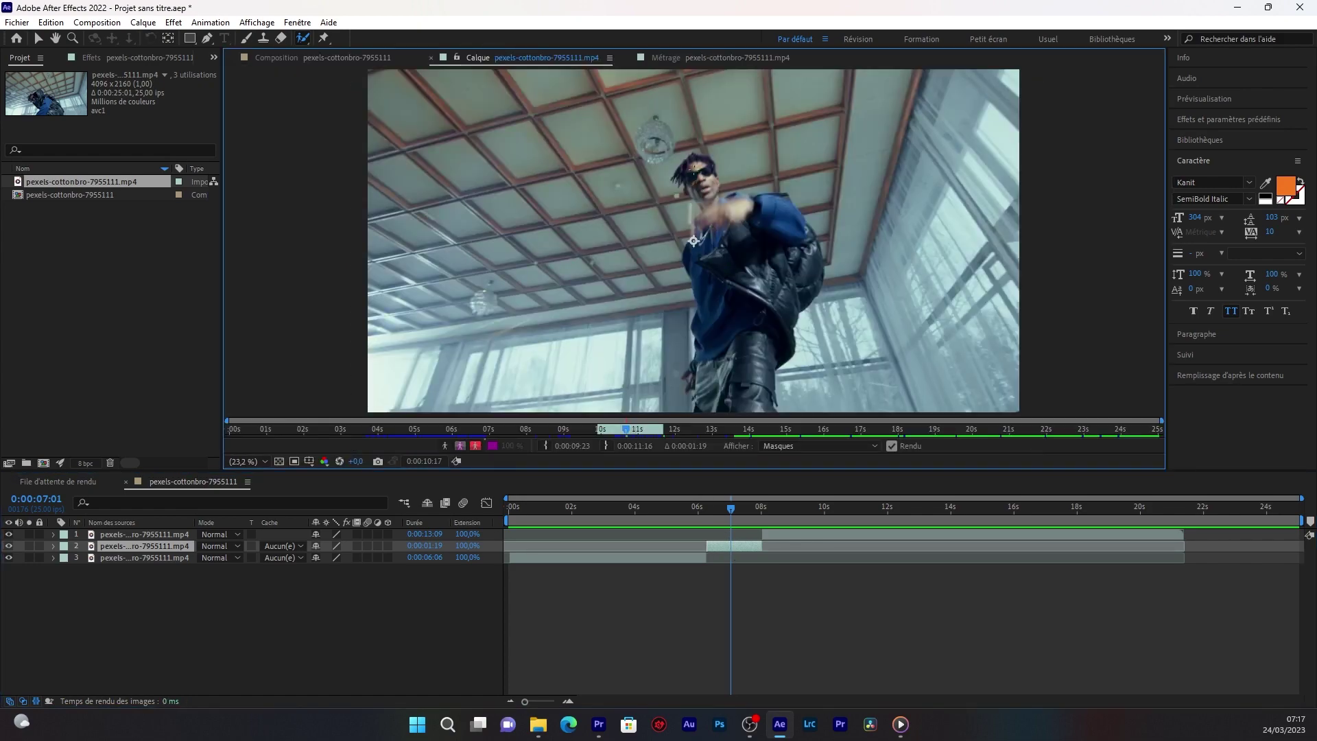
{"action": "left_click_drag", "start_coordinate": [694, 169], "coordinate": [760, 251]}
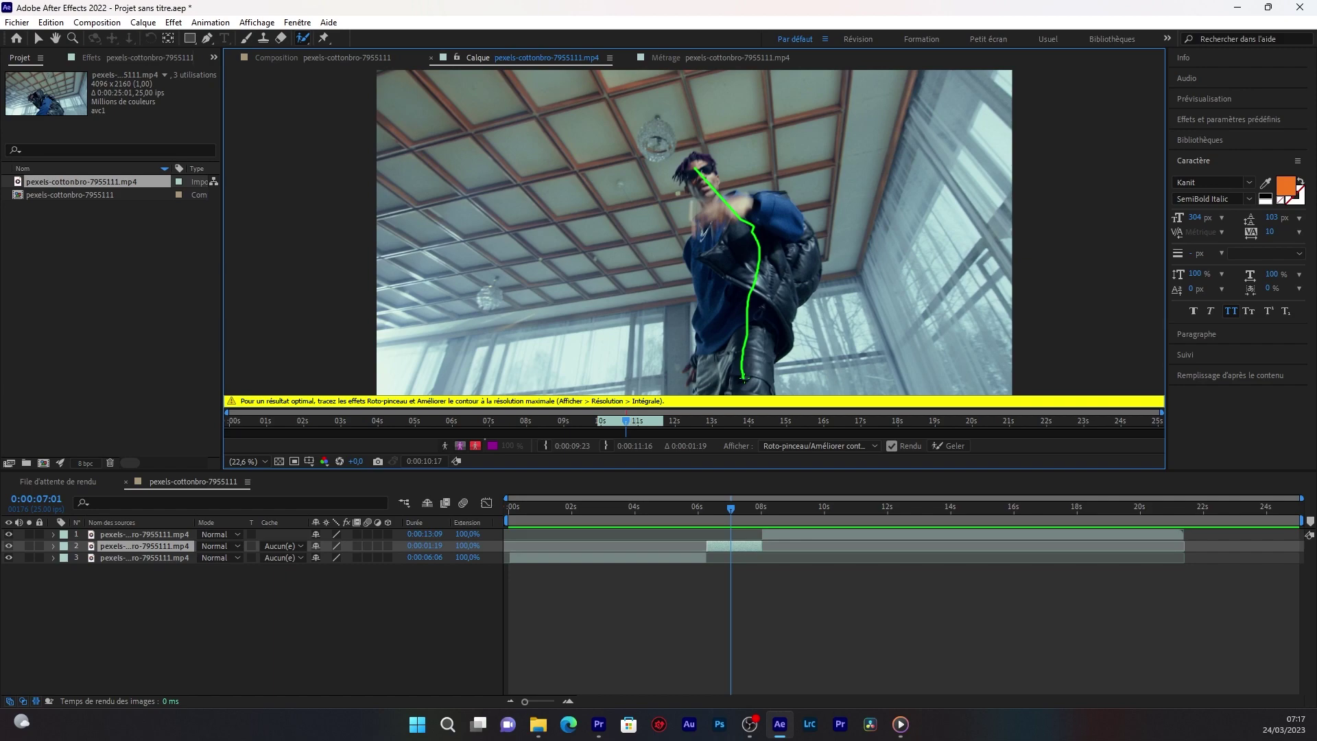
{"action": "left_click_drag", "start_coordinate": [733, 383], "coordinate": [746, 381]}
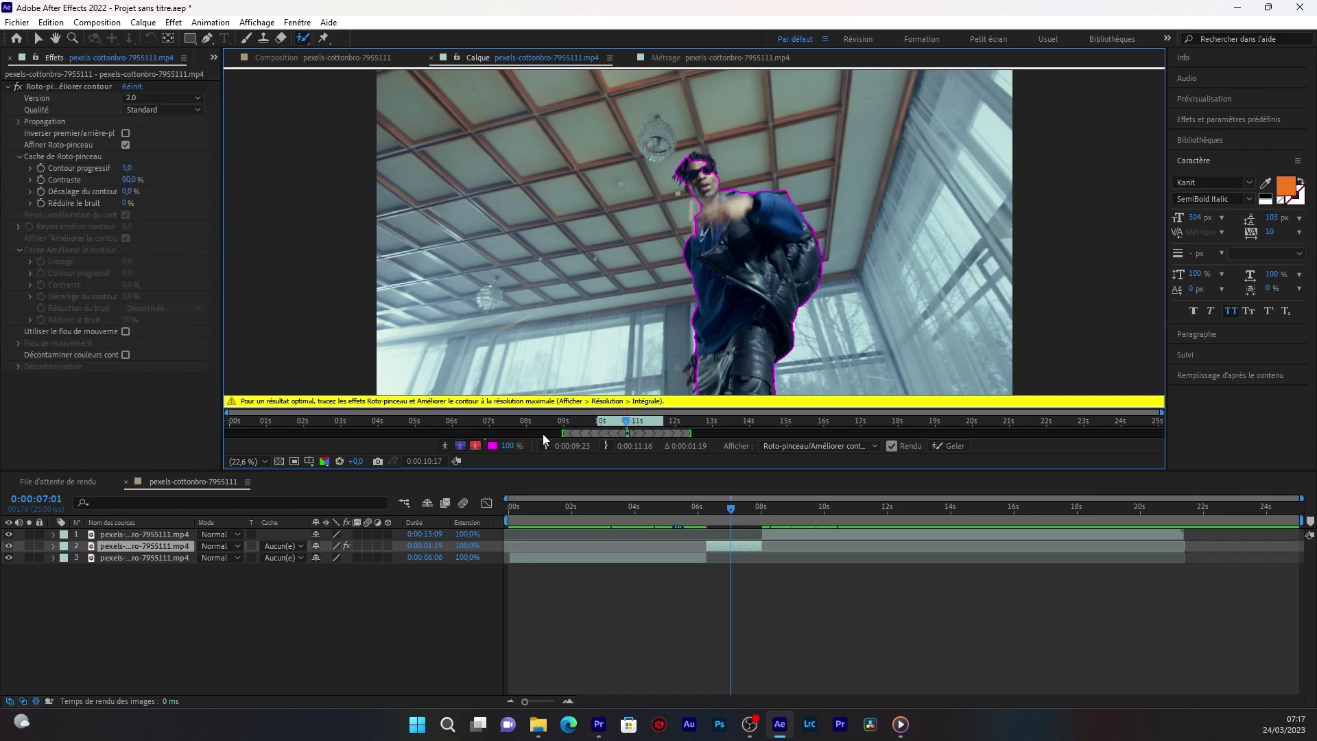
Set the Composition preview resolution to Full, then reopen layer 2's Layer view
{"action": "left_click", "coordinate": [265, 462]}
{"action": "left_click", "coordinate": [264, 463]}
{"action": "left_click", "coordinate": [350, 60]}
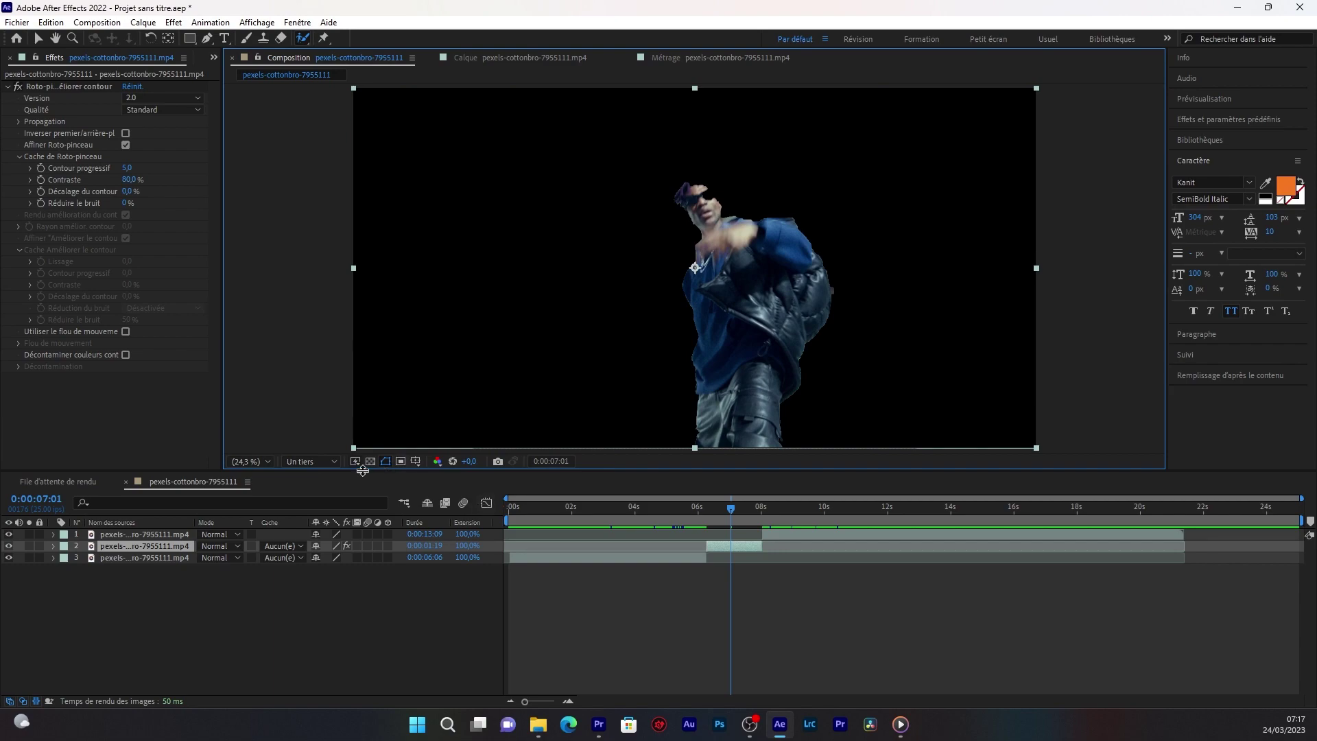
{"action": "left_click", "coordinate": [327, 463]}
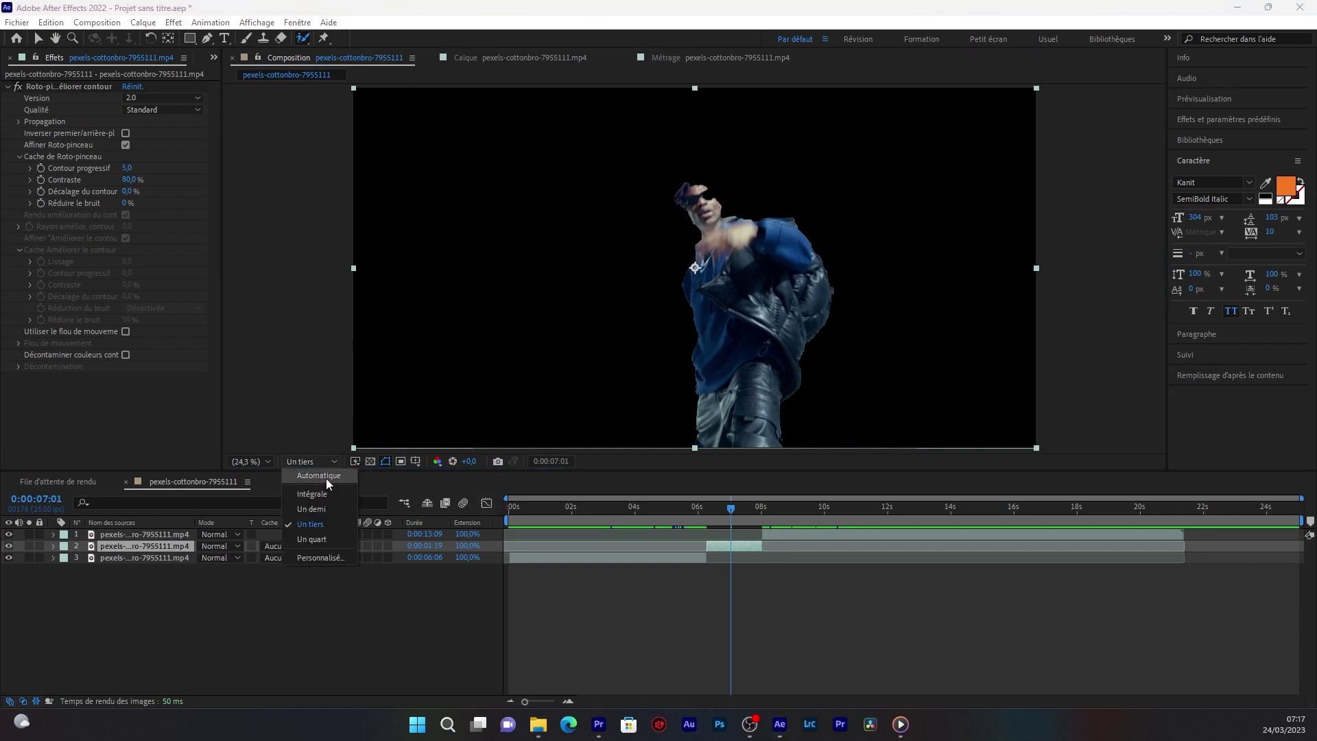
{"action": "left_click", "coordinate": [329, 495]}
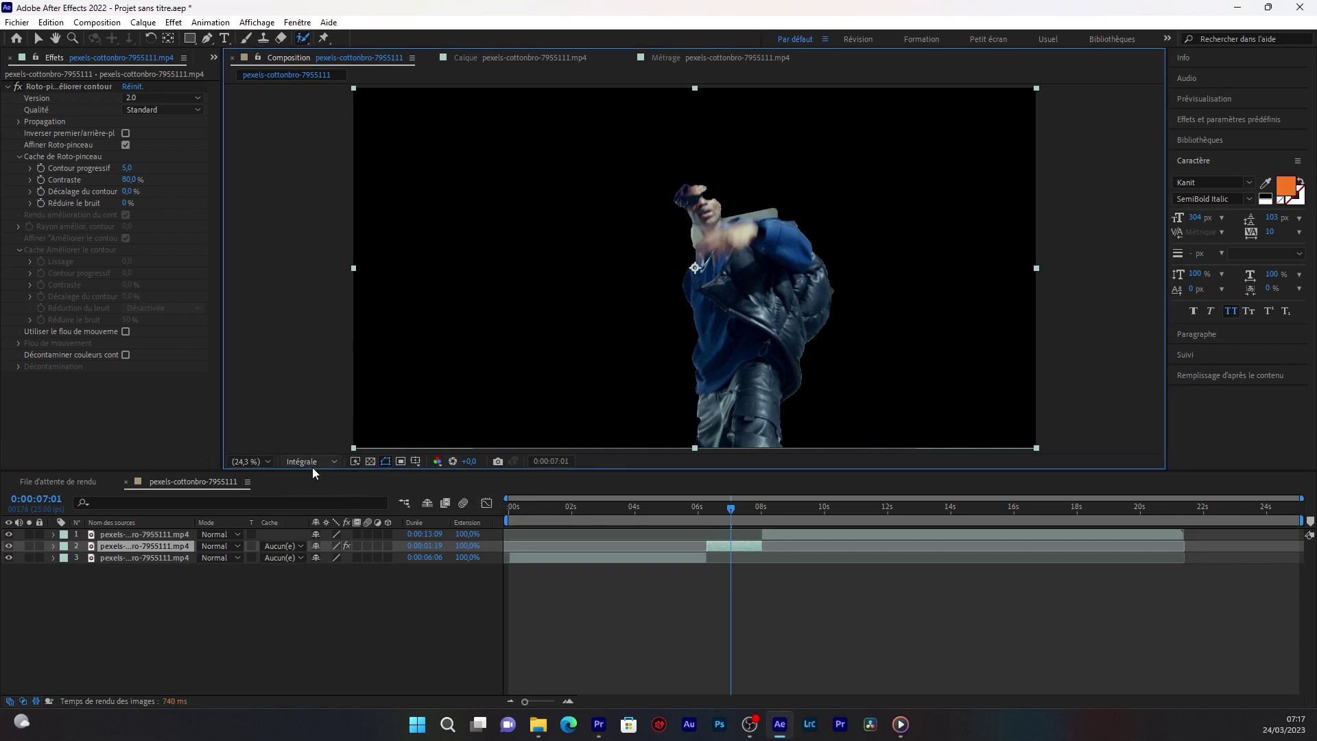
{"action": "double_click", "coordinate": [716, 546]}
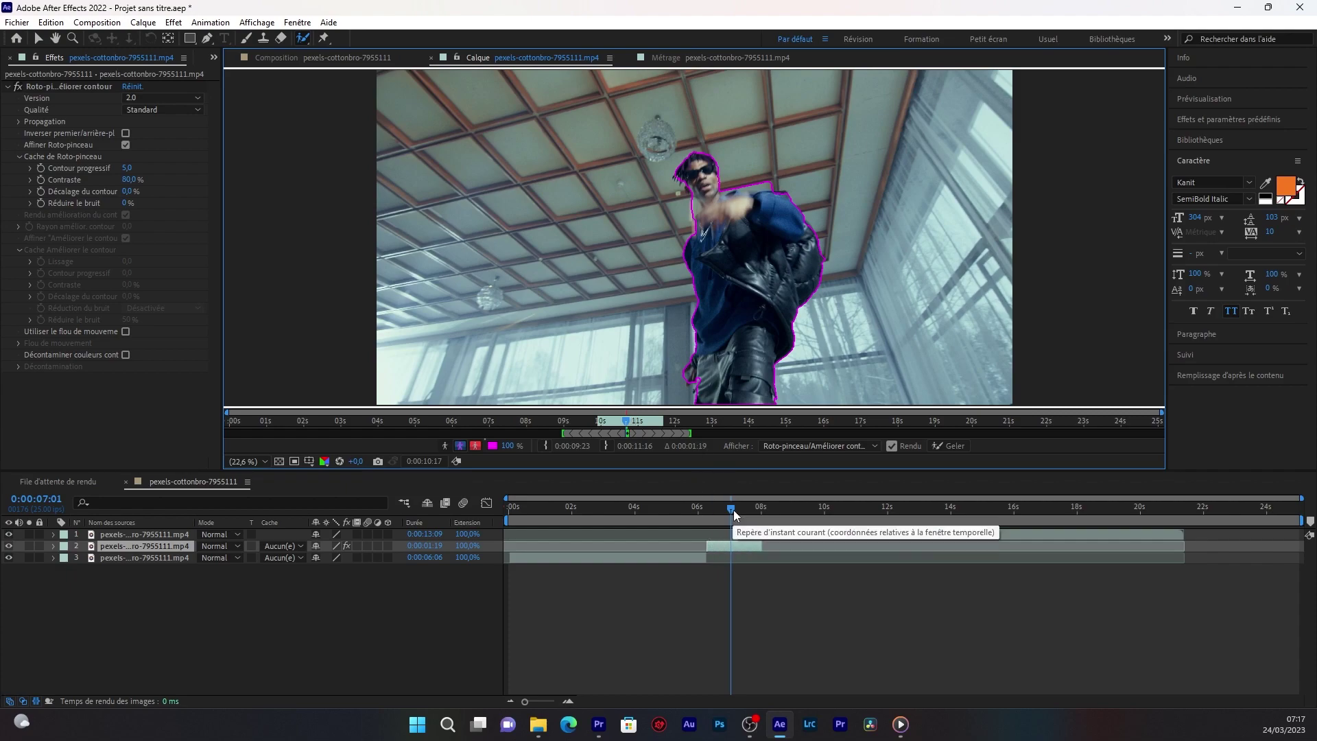
Step frames around 0:00:06:10 to propagate the dancer's matte, viewing it against black
{"action": "key", "text": "Page_Up"}
{"action": "key", "text": "Page_Up"}
{"action": "key", "text": "Page_Up"}
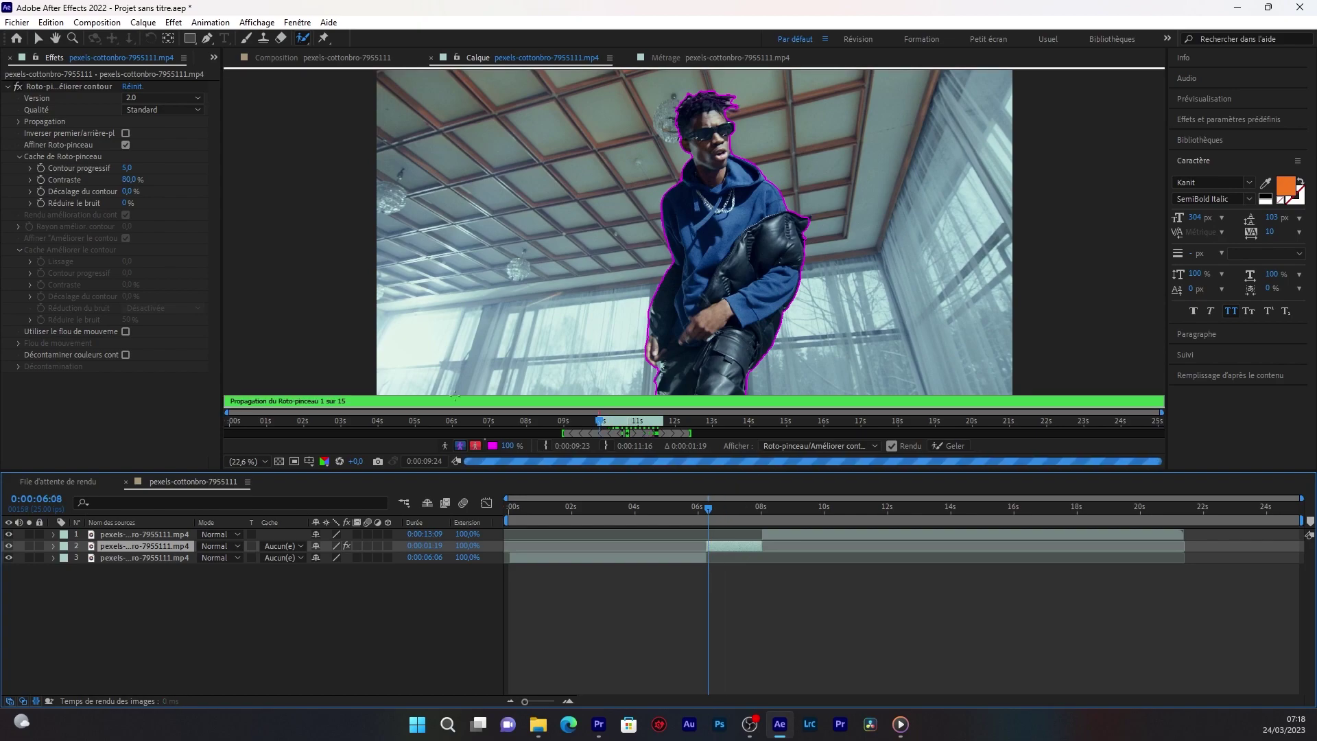
{"action": "left_click", "coordinate": [282, 459]}
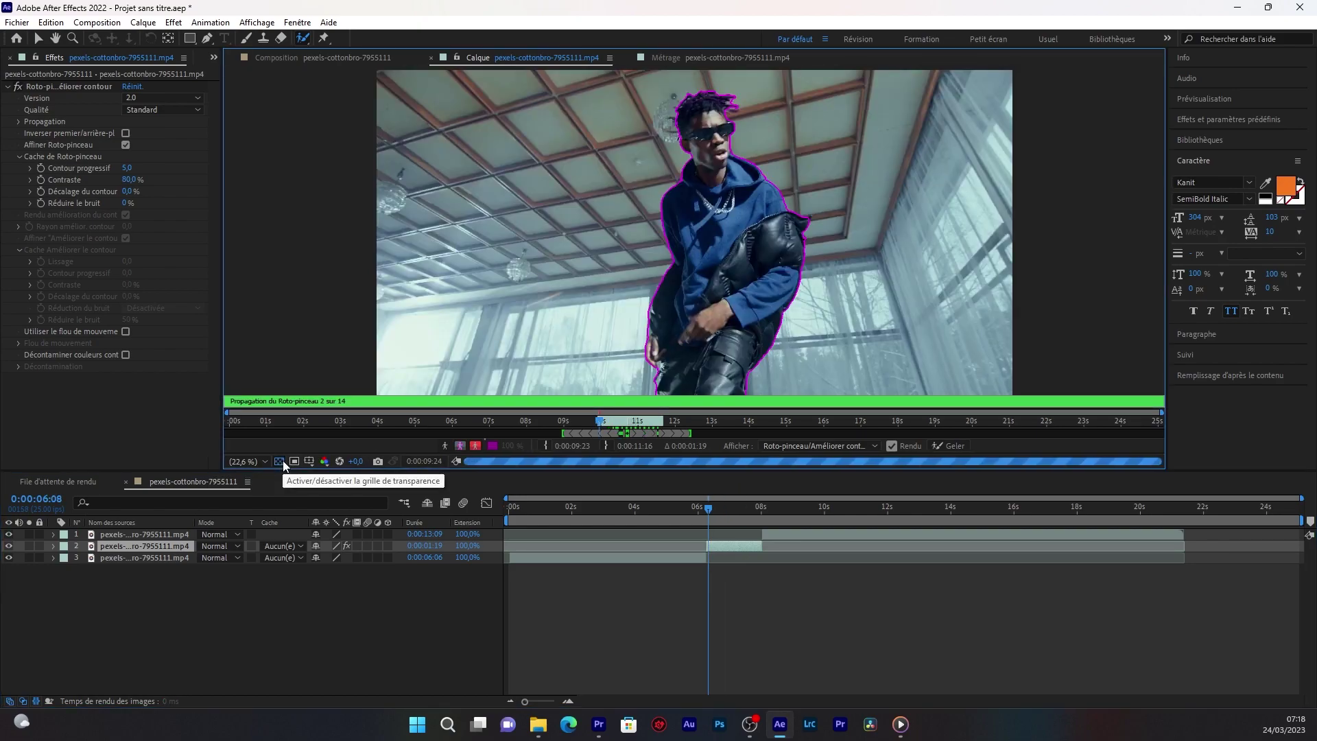
{"action": "left_click_drag", "start_coordinate": [710, 513], "coordinate": [722, 518]}
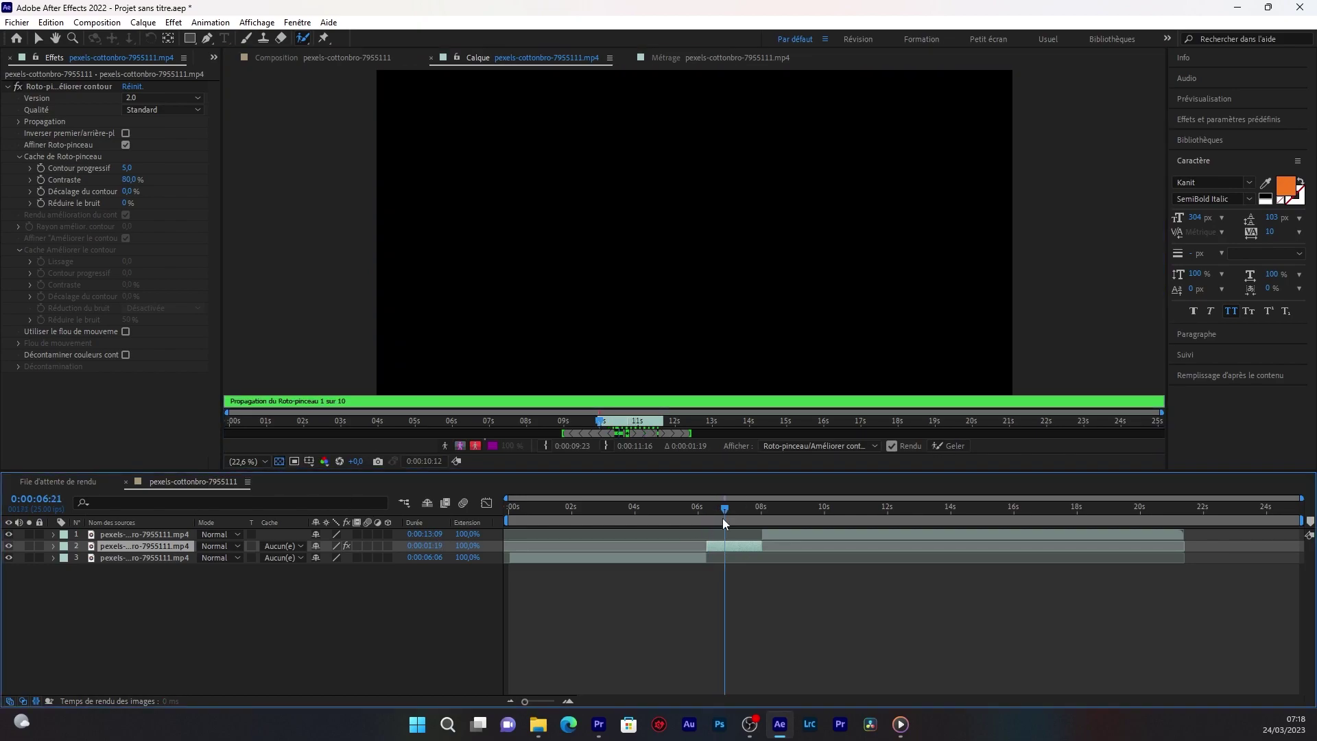
{"action": "left_click", "coordinate": [283, 461]}
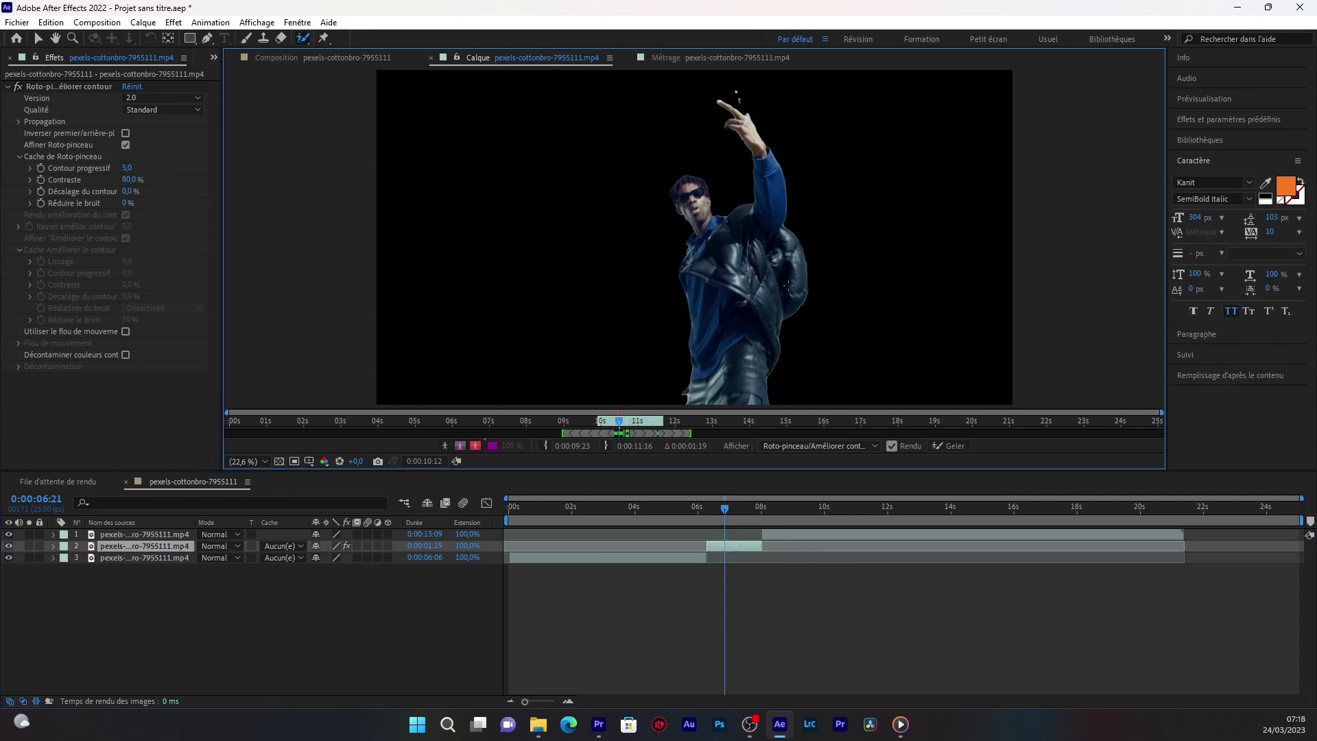
{"action": "left_click", "coordinate": [711, 509]}
{"action": "key", "text": "Page_Down"}
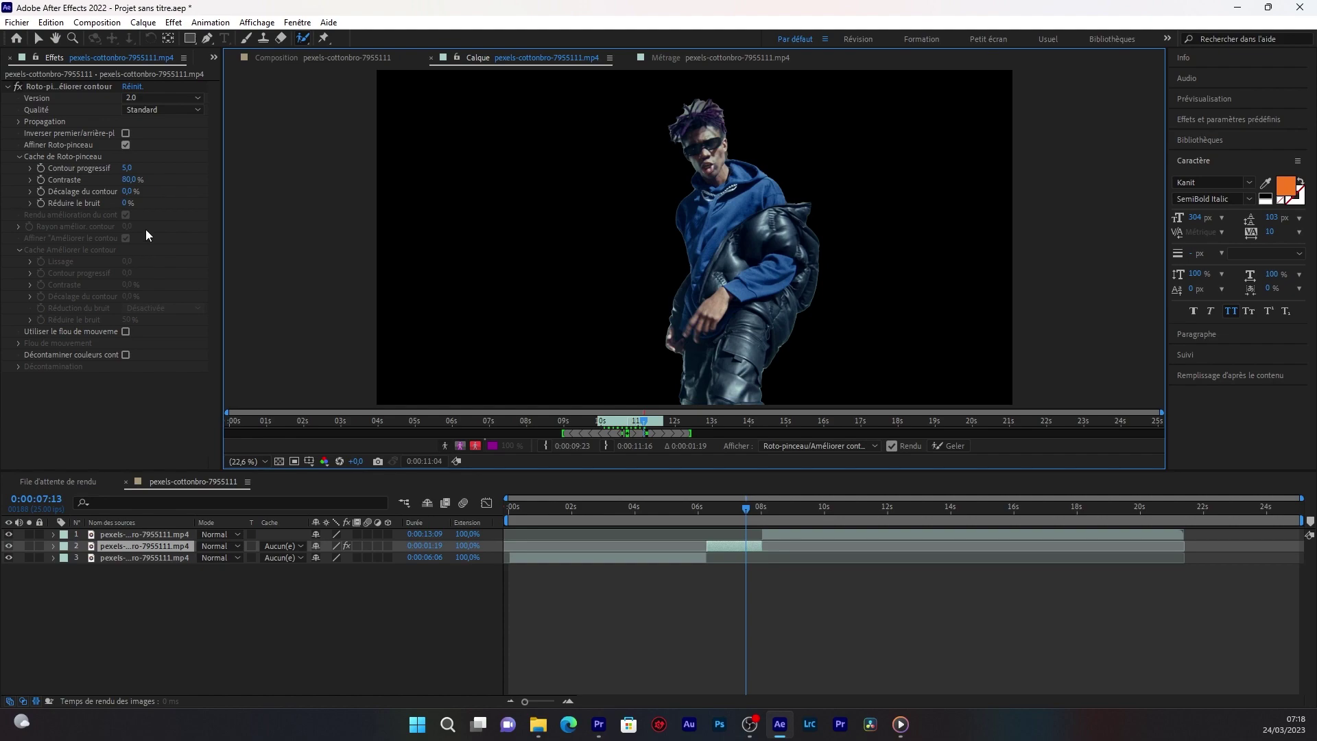
Keep Roto Brush Feather at 2.0 and set the matte Contrast to 50%
{"action": "left_click", "coordinate": [124, 171]}
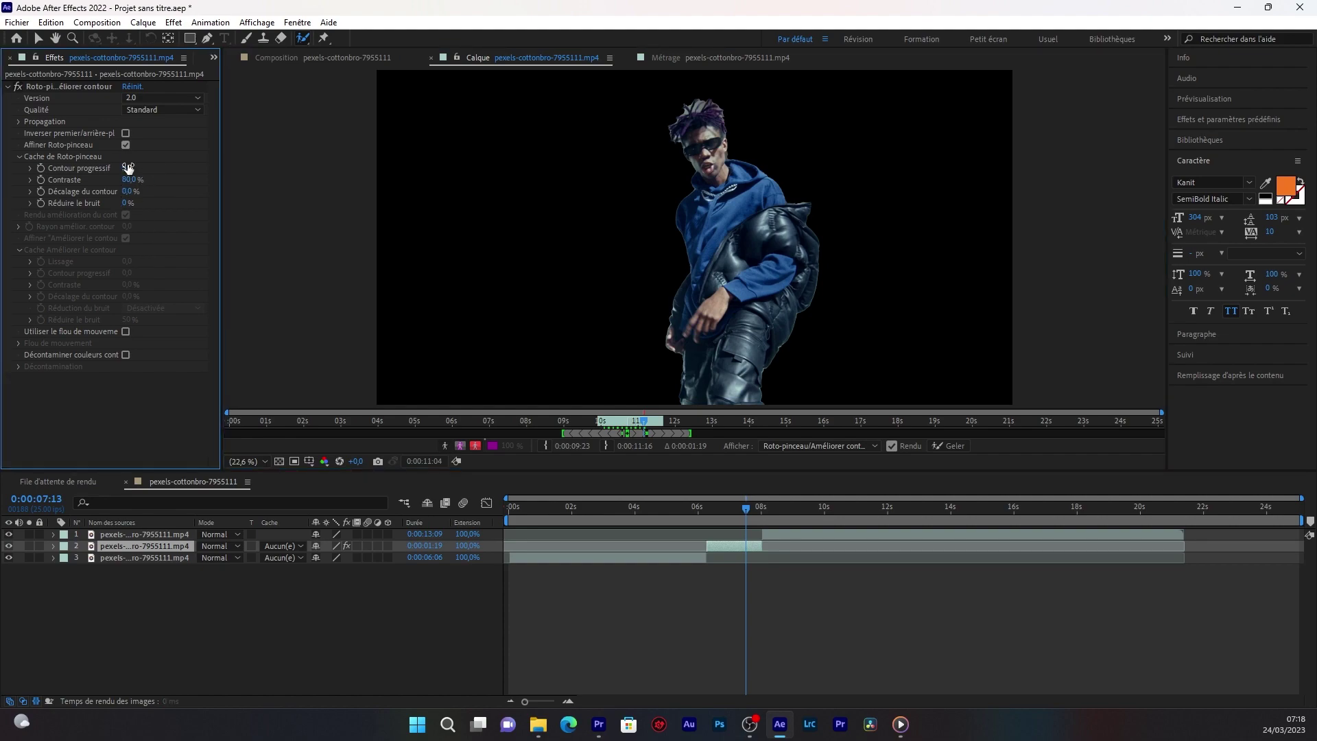
{"action": "left_click_drag", "start_coordinate": [144, 169], "coordinate": [114, 176]}
{"action": "key", "text": "Tab"}
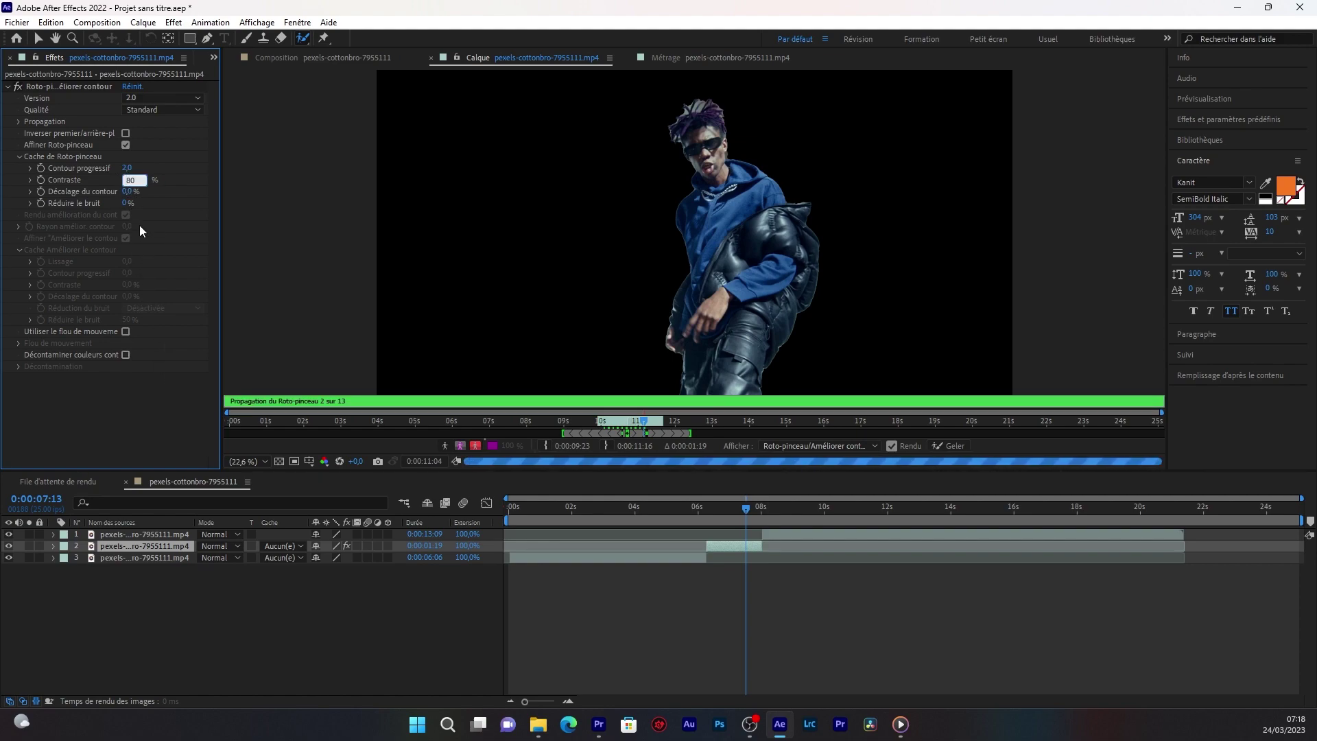
{"action": "type", "text": "5"}
{"action": "key", "text": "Return"}
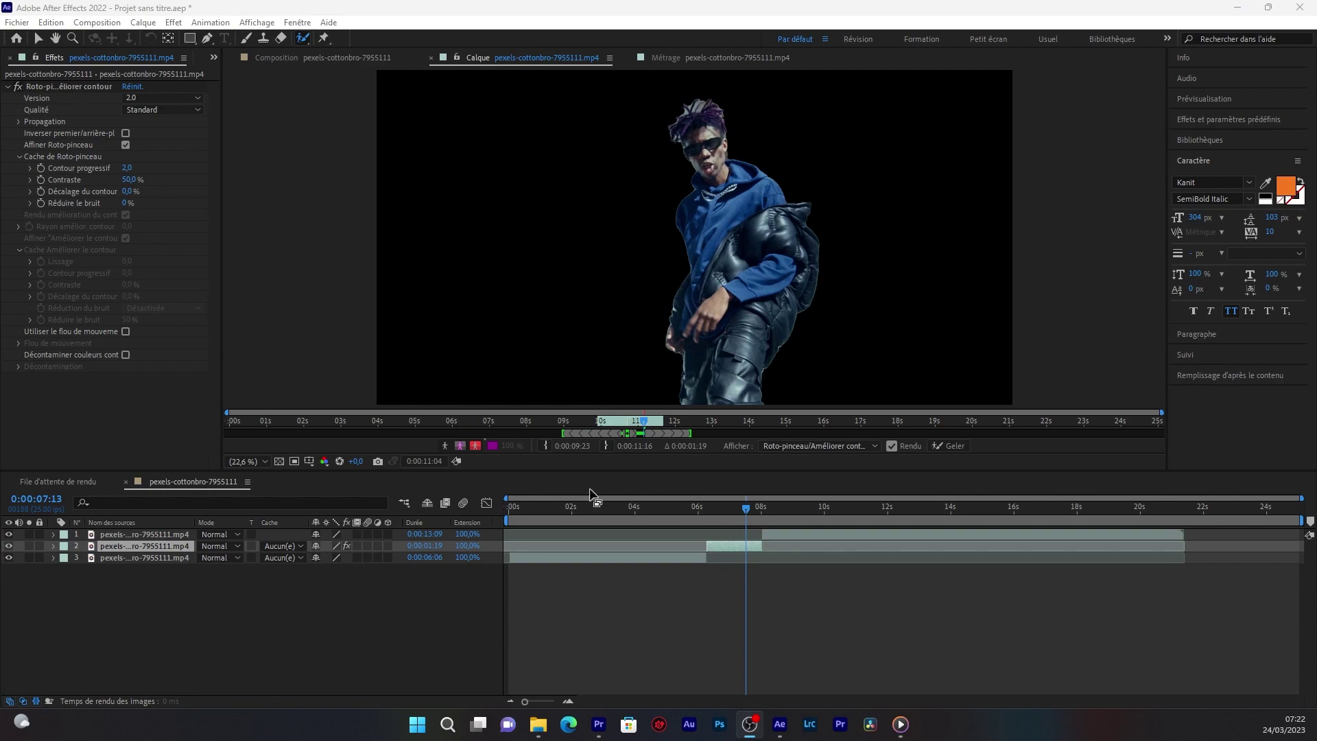
At 0:00:07:03, duplicate the masked dancer layer and remove Roto Brush from the copy
{"action": "left_click", "coordinate": [339, 58]}
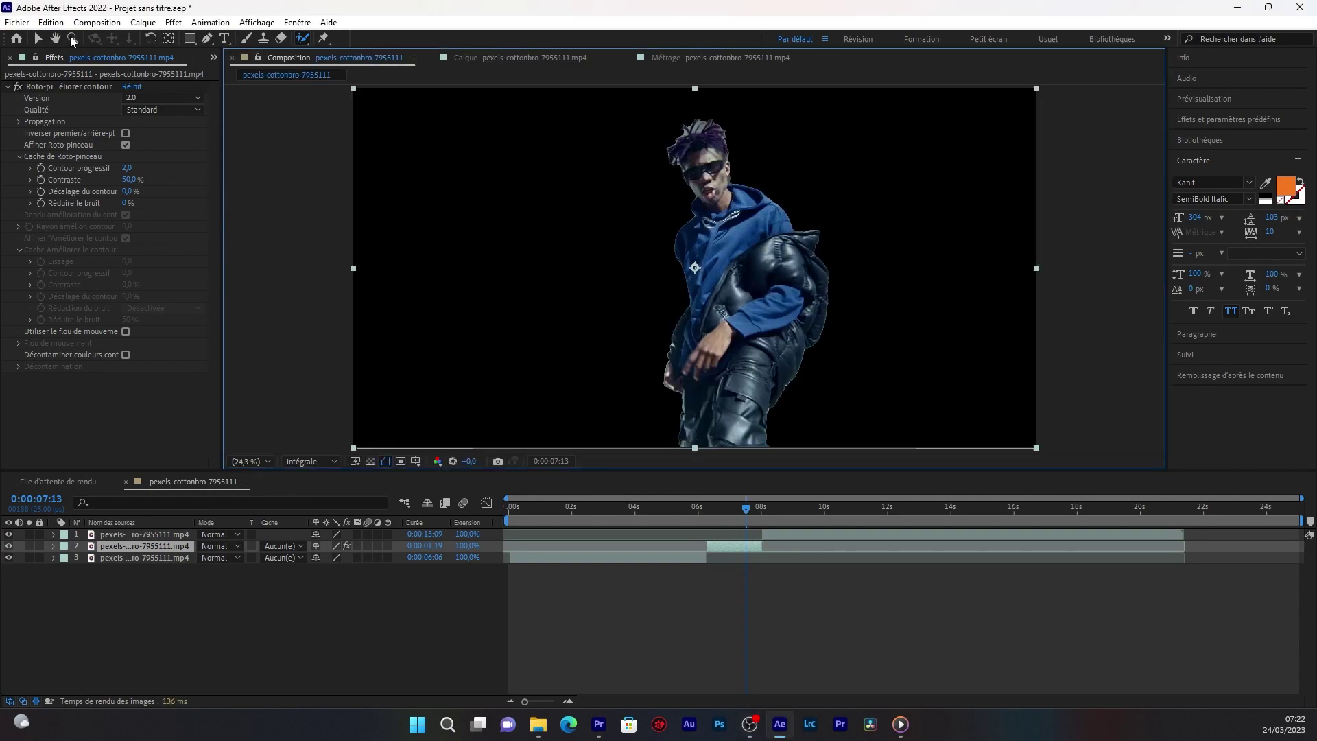
{"action": "left_click", "coordinate": [39, 40]}
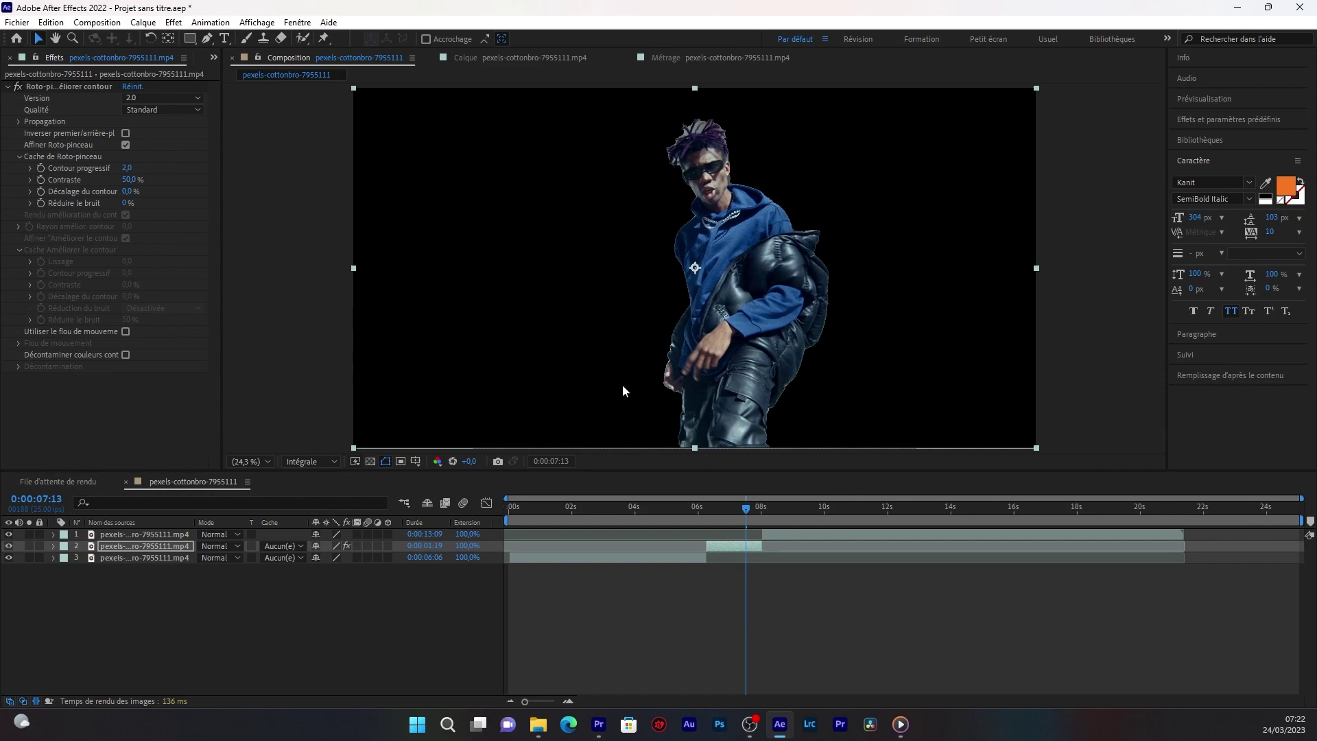
{"action": "left_click_drag", "start_coordinate": [742, 505], "coordinate": [733, 508]}
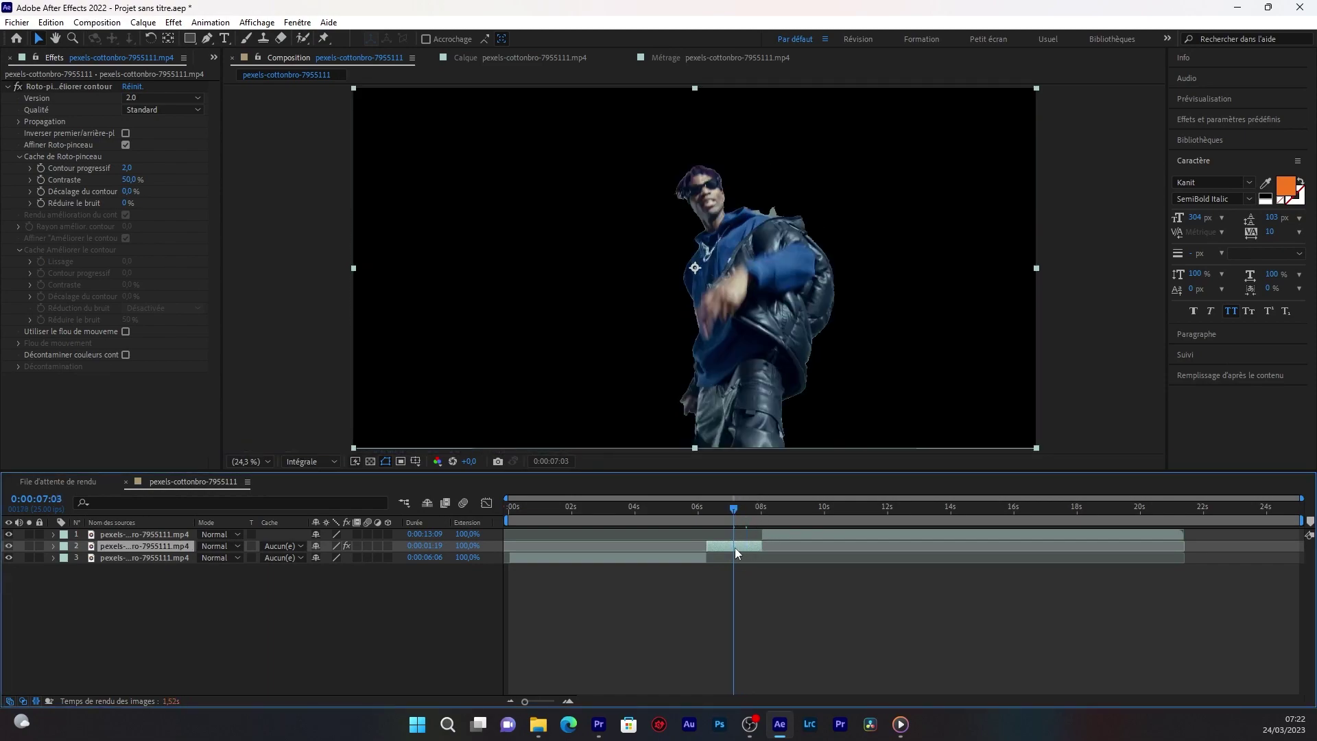
{"action": "key", "text": "ctrl+d"}
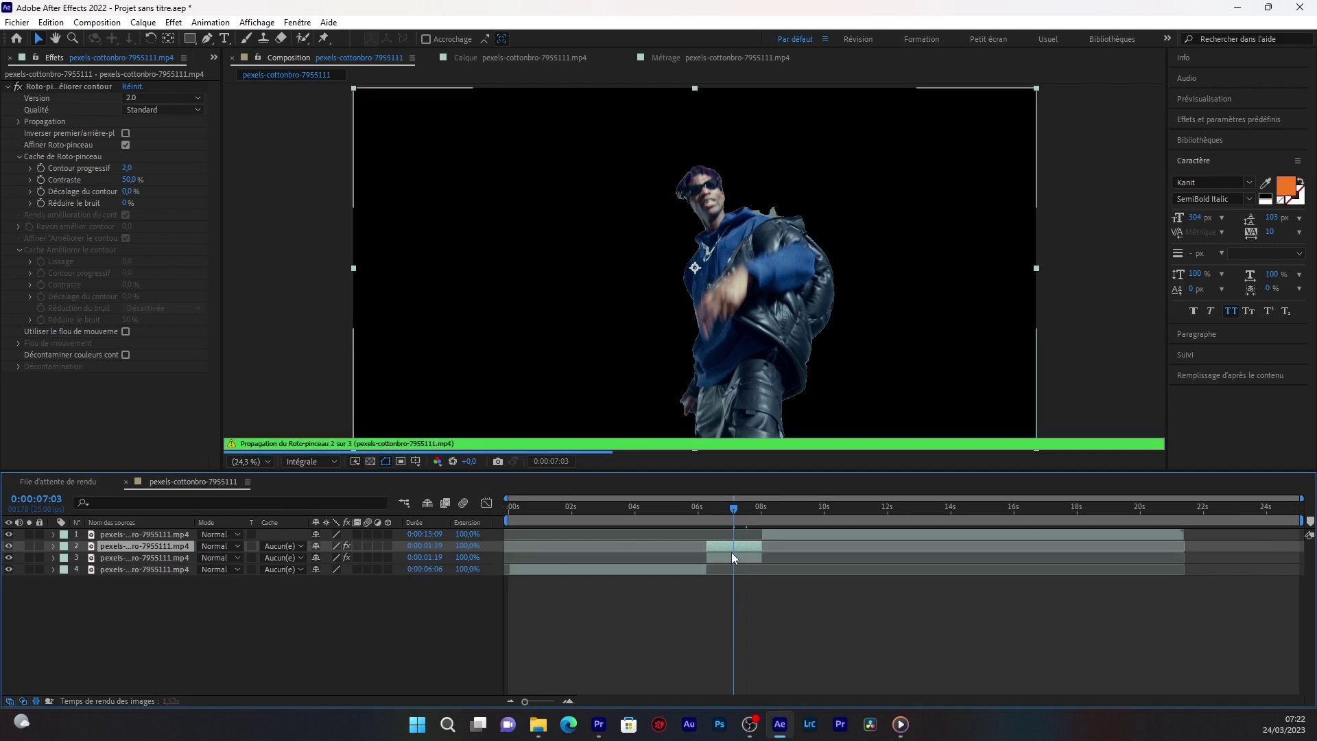
{"action": "left_click", "coordinate": [730, 557]}
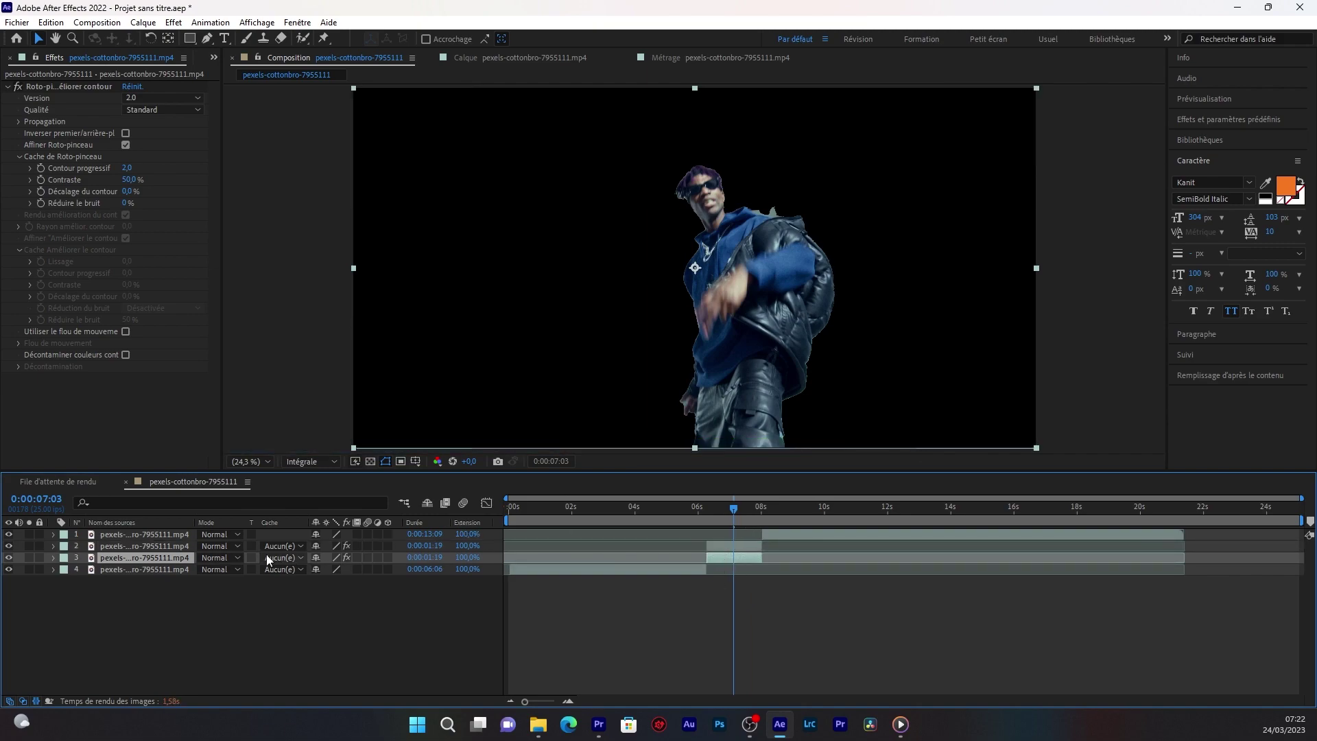
{"action": "left_click", "coordinate": [56, 86]}
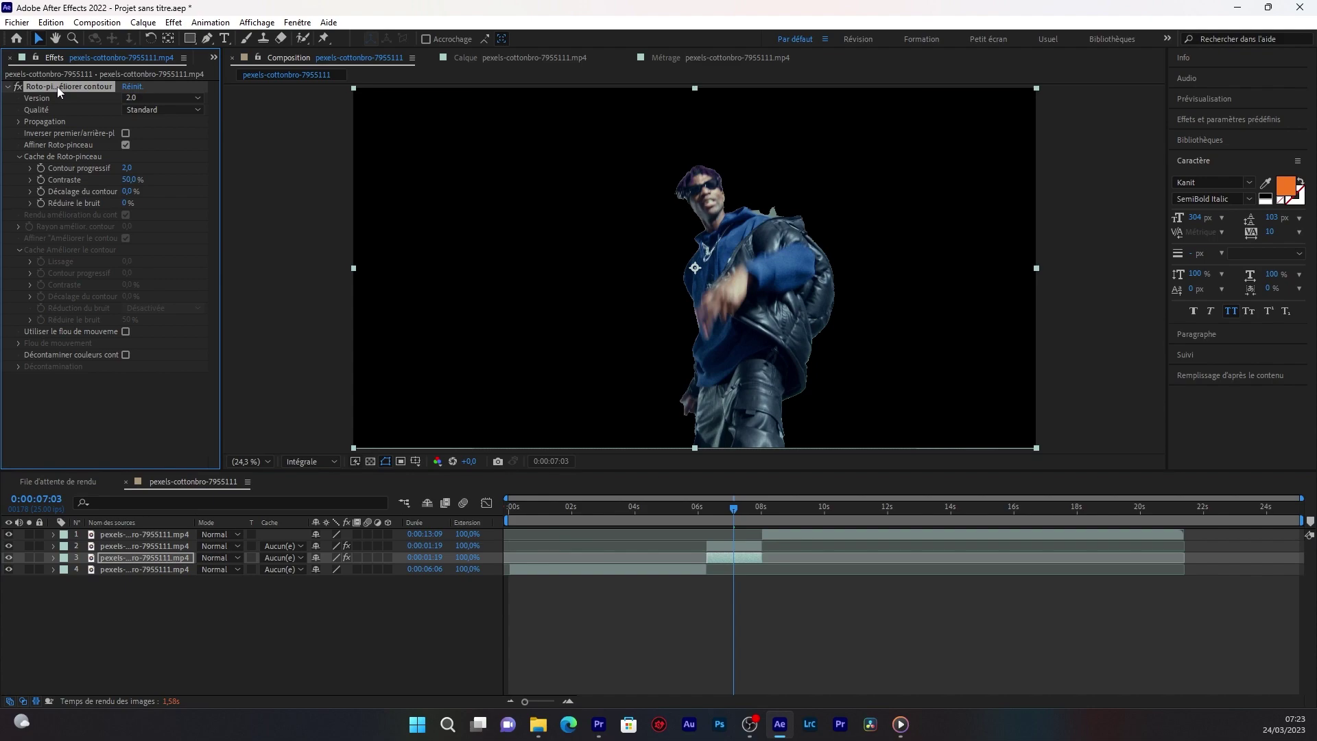
{"action": "key", "text": "Delete"}
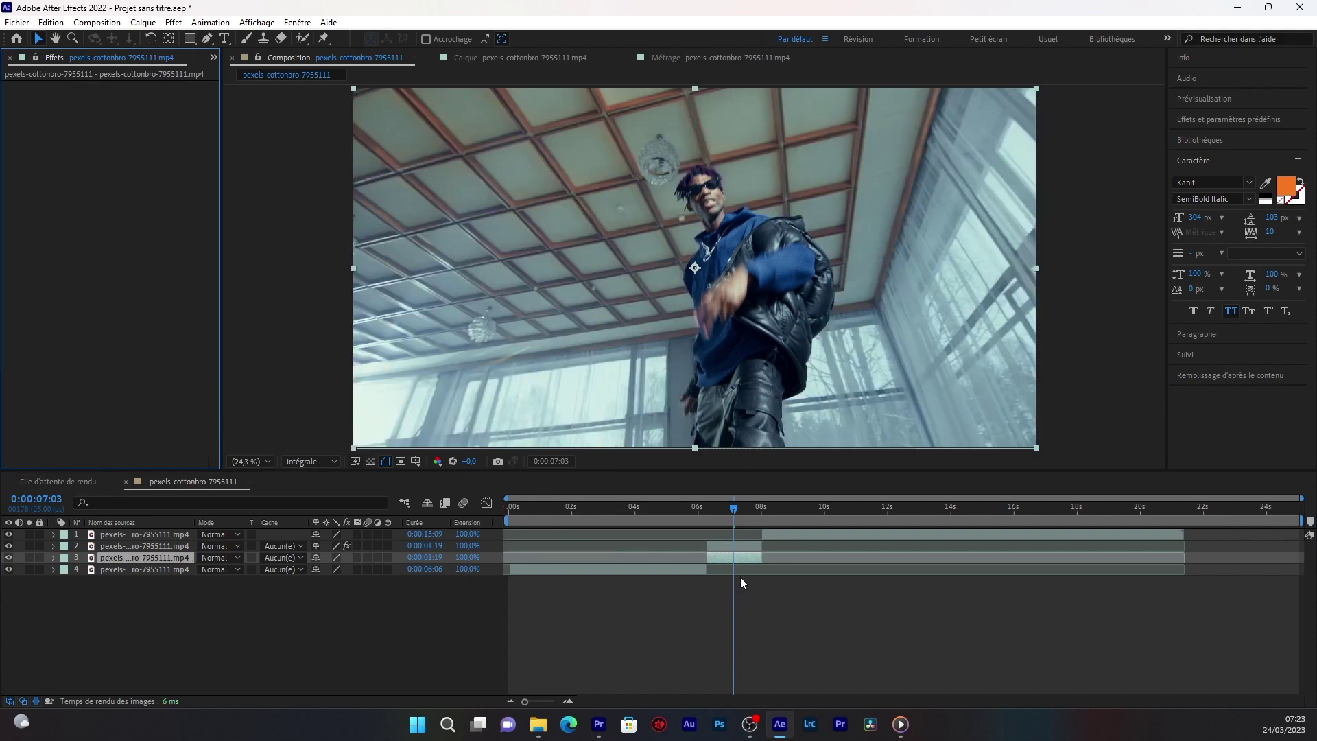
Try sliding the masked dancer sideways, then undo to recentre it
{"action": "left_click", "coordinate": [732, 545]}
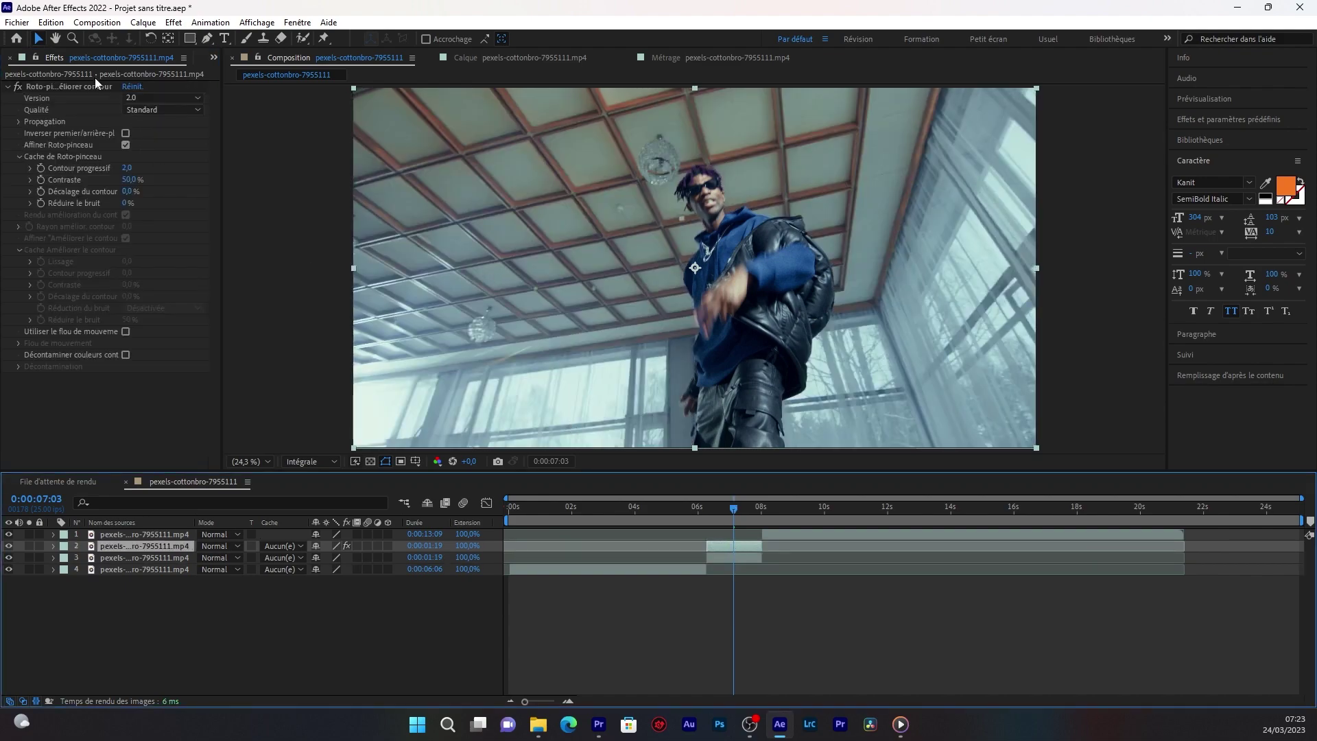
{"action": "left_click_drag", "start_coordinate": [686, 296], "coordinate": [603, 284]}
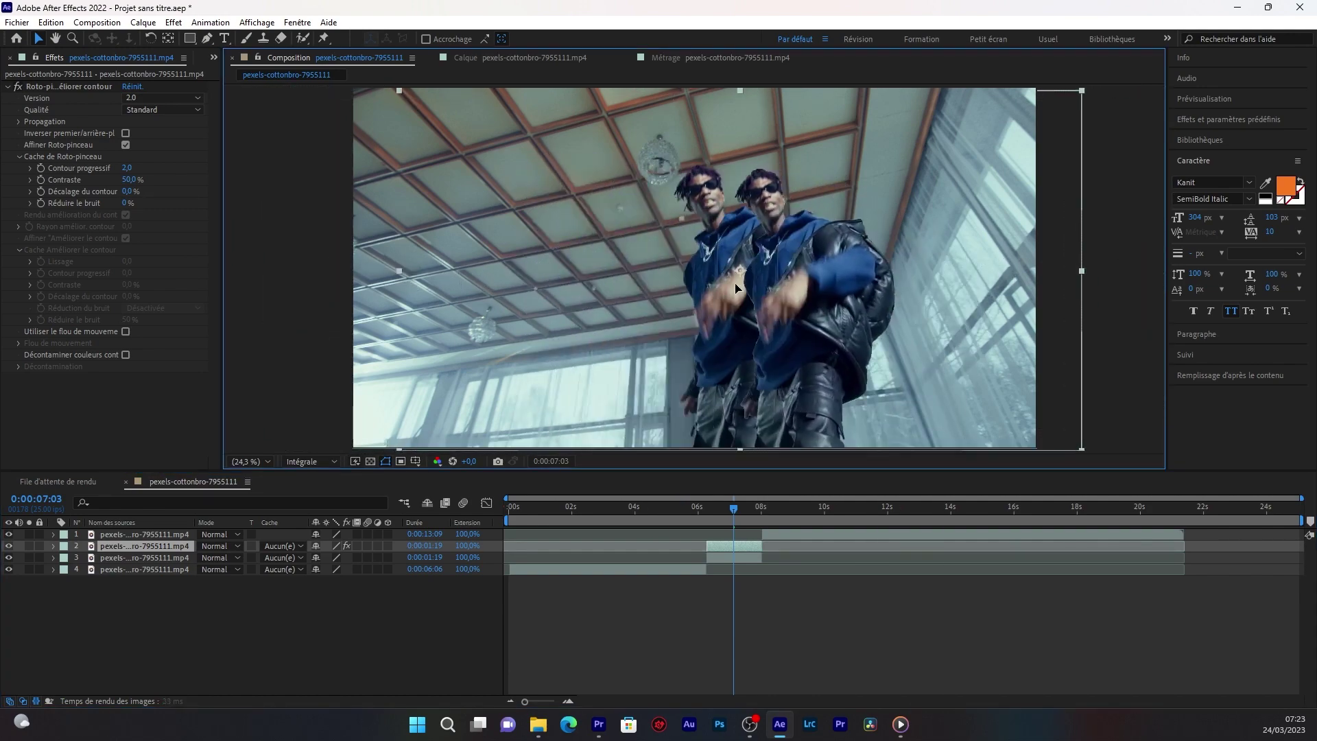
{"action": "left_click_drag", "start_coordinate": [602, 284], "coordinate": [730, 281]}
{"action": "left_click", "coordinate": [729, 546]}
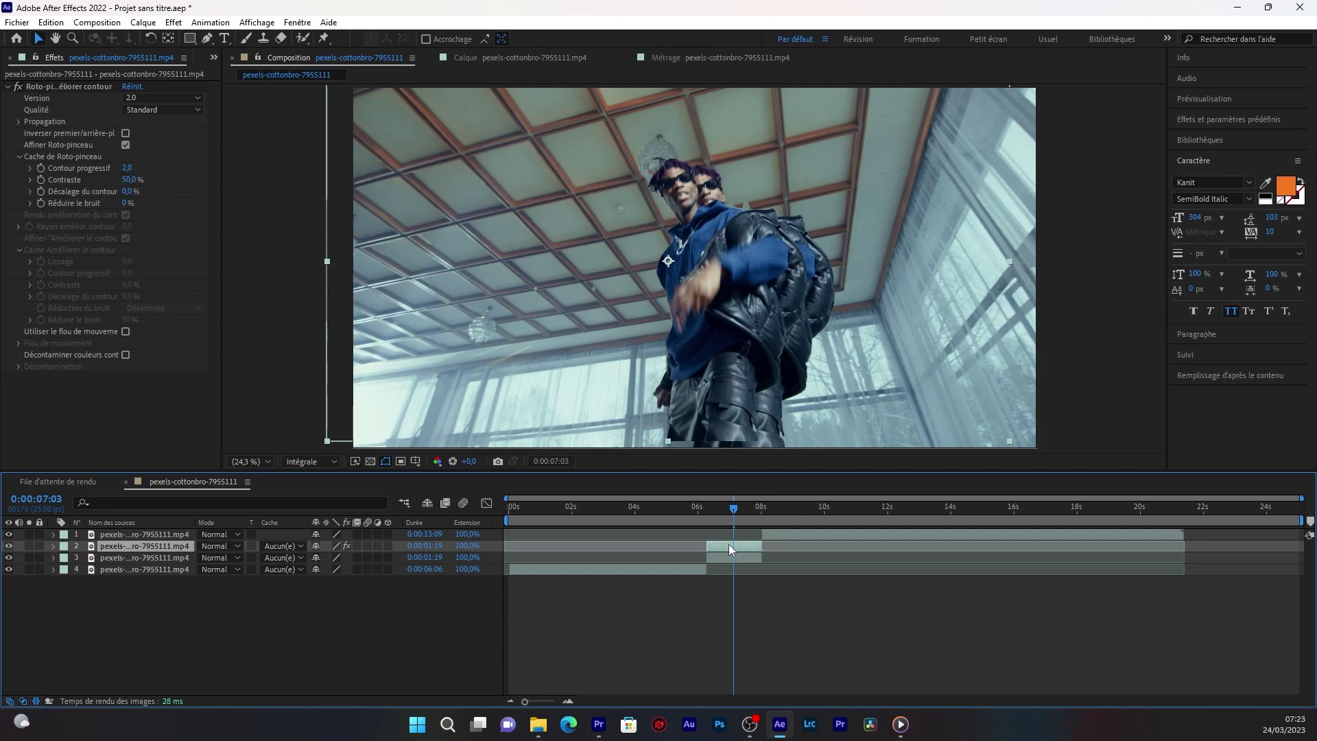
{"action": "key", "text": "ctrl+z"}
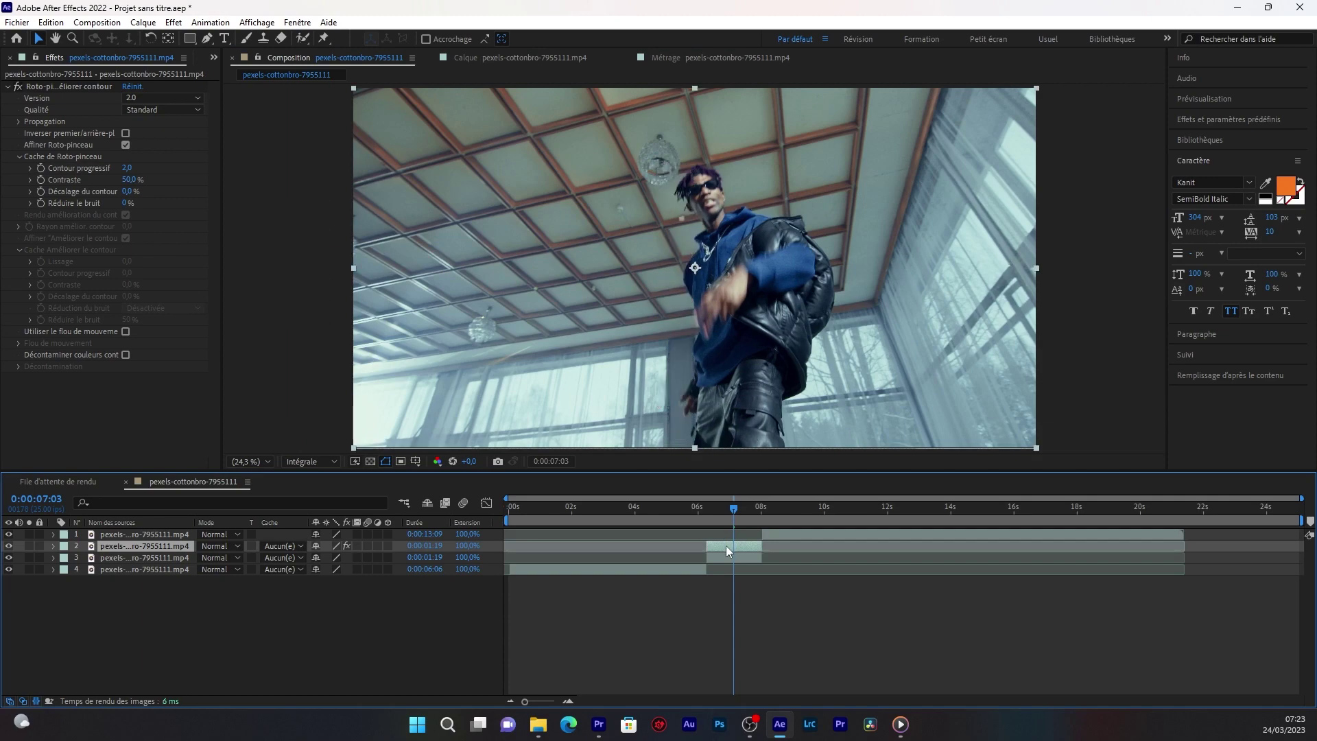
Duplicate the masked dancer again, test moving copies, undo, and show layer 3's Position
{"action": "key", "text": "ctrl+d"}
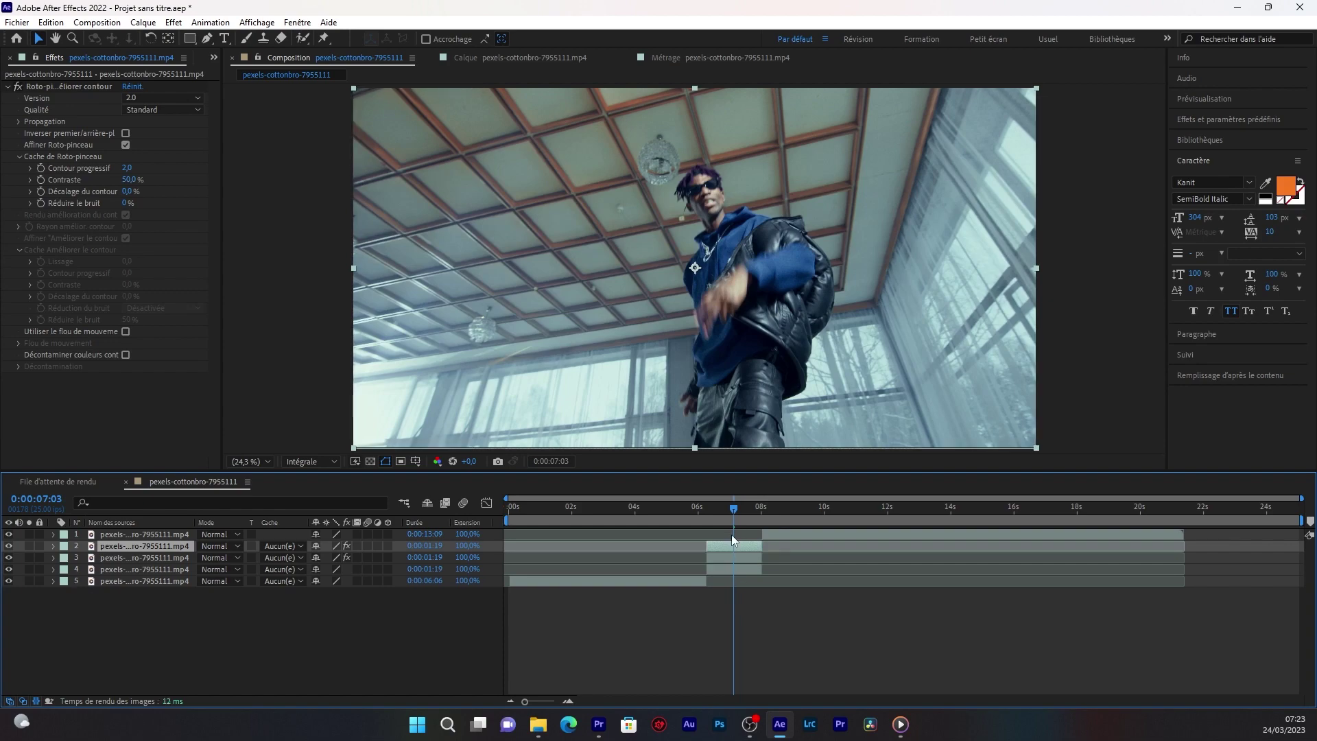
{"action": "left_click_drag", "start_coordinate": [694, 267], "coordinate": [834, 255]}
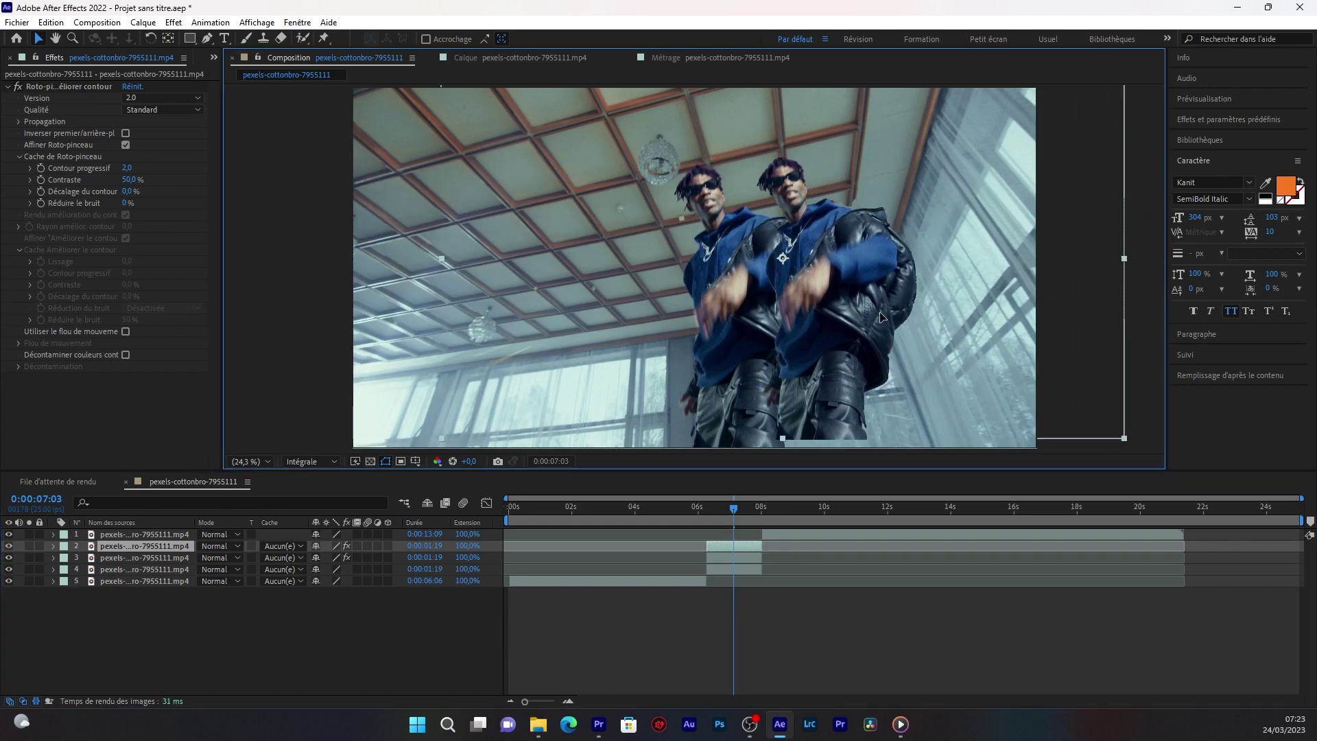
{"action": "left_click", "coordinate": [727, 556]}
{"action": "left_click_drag", "start_coordinate": [756, 329], "coordinate": [661, 316]}
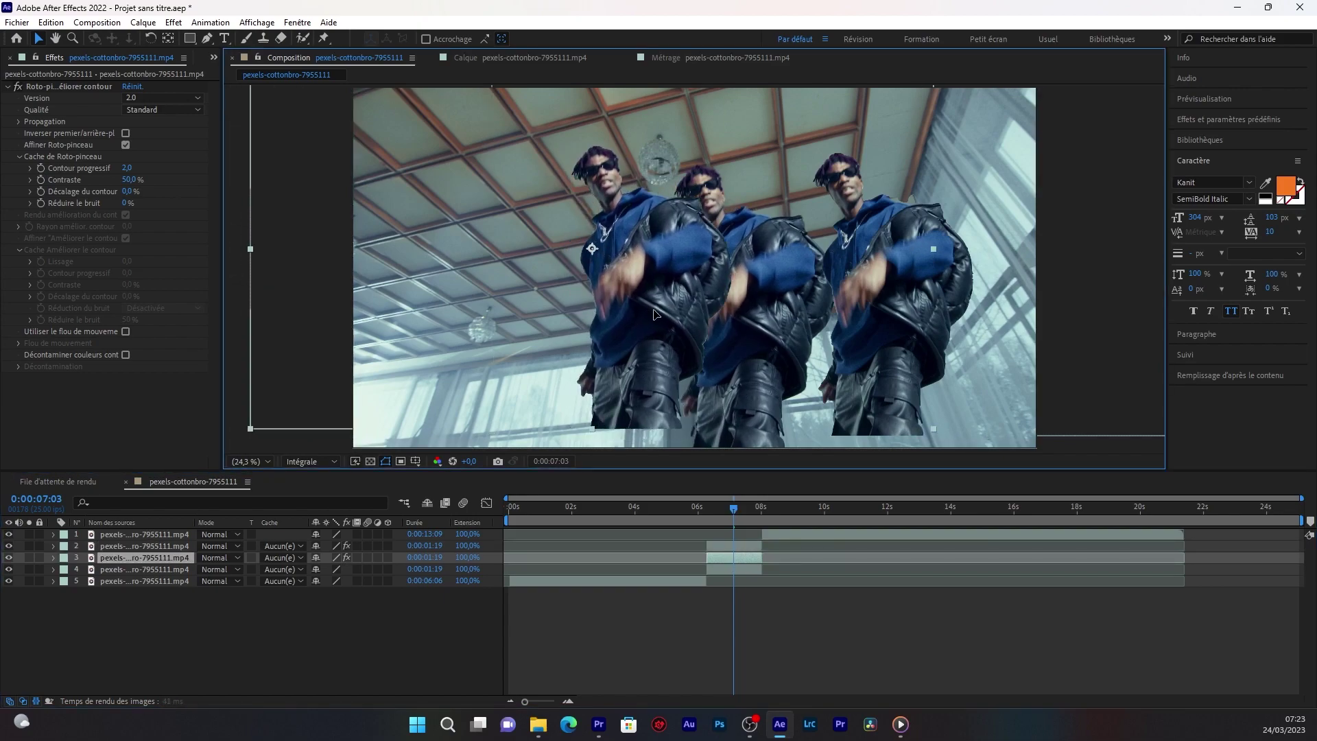
{"action": "key", "text": "ctrl+z"}
{"action": "key", "text": "ctrl+z"}
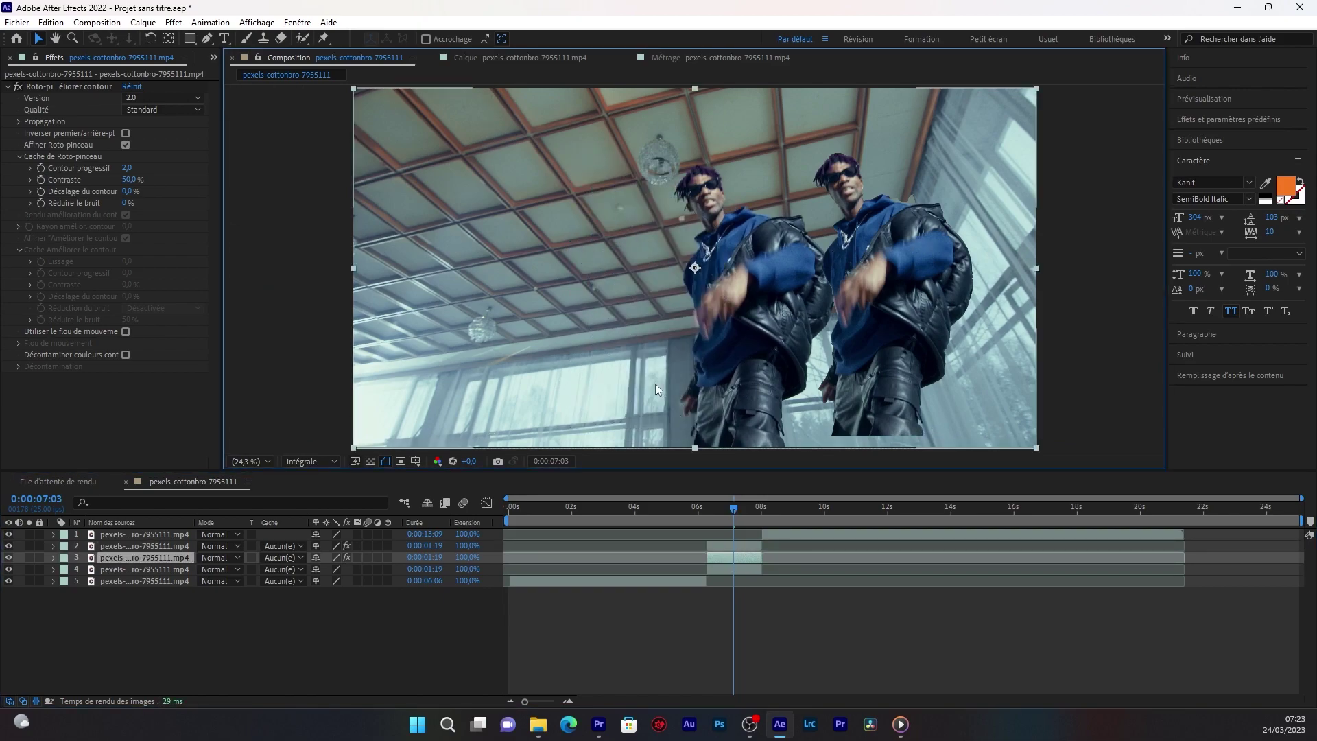
{"action": "key", "text": "ctrl+z"}
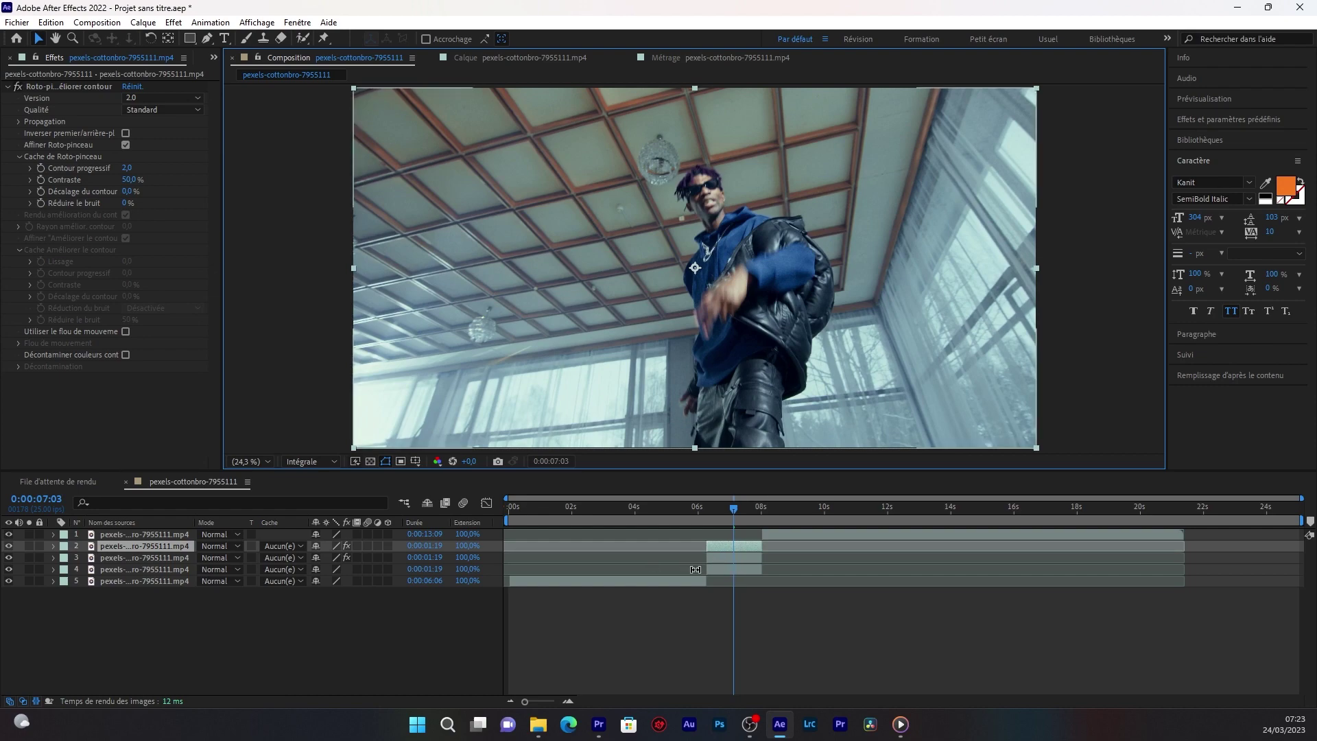
{"action": "left_click", "coordinate": [725, 557]}
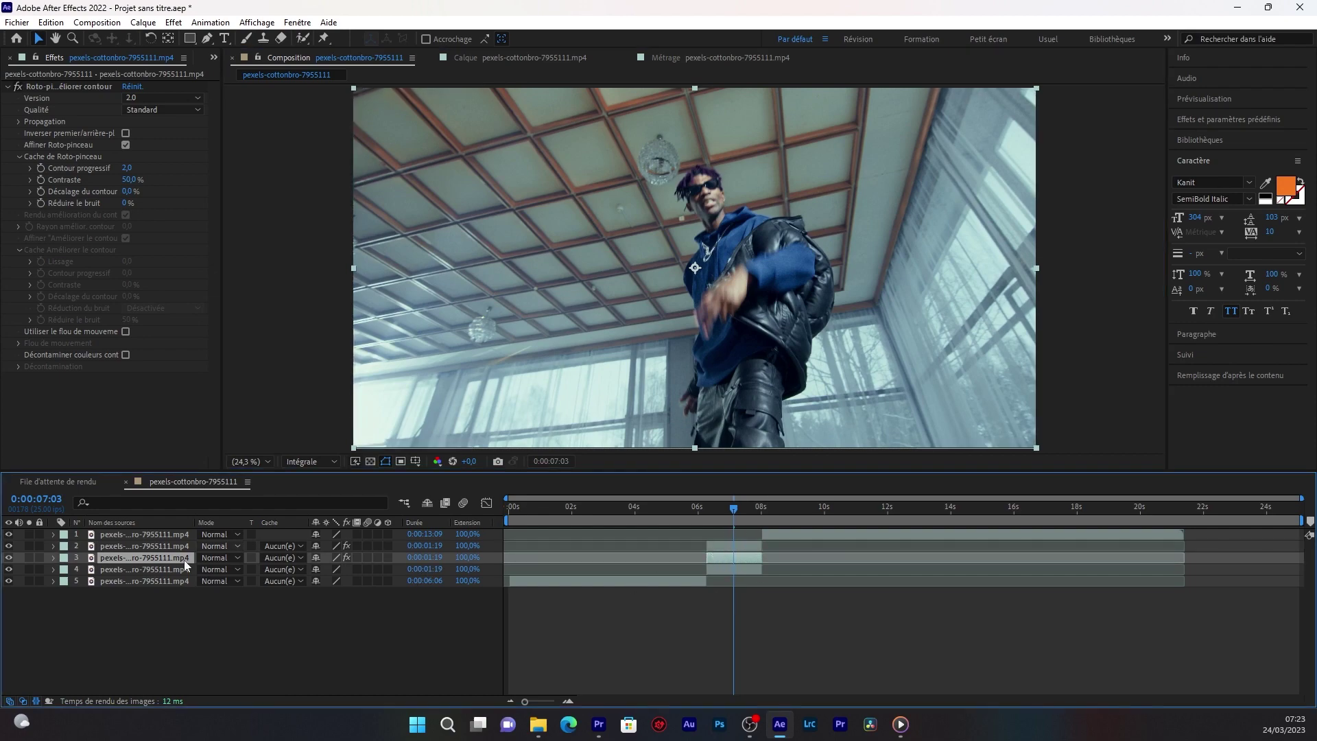
{"action": "key", "text": "p"}
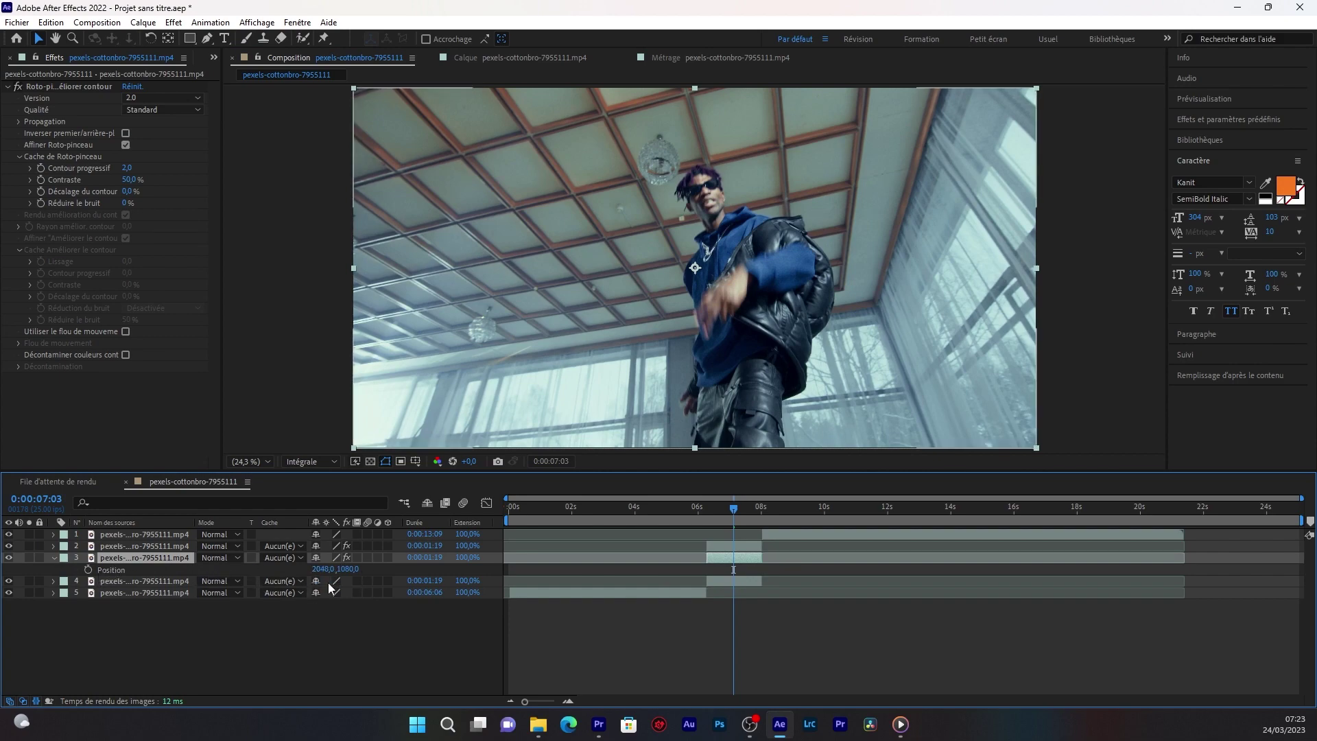
Shift layer 3's copy to X -754 and try Position keyframes around 0:00:06:21
{"action": "left_click_drag", "start_coordinate": [322, 569], "coordinate": [2, 544]}
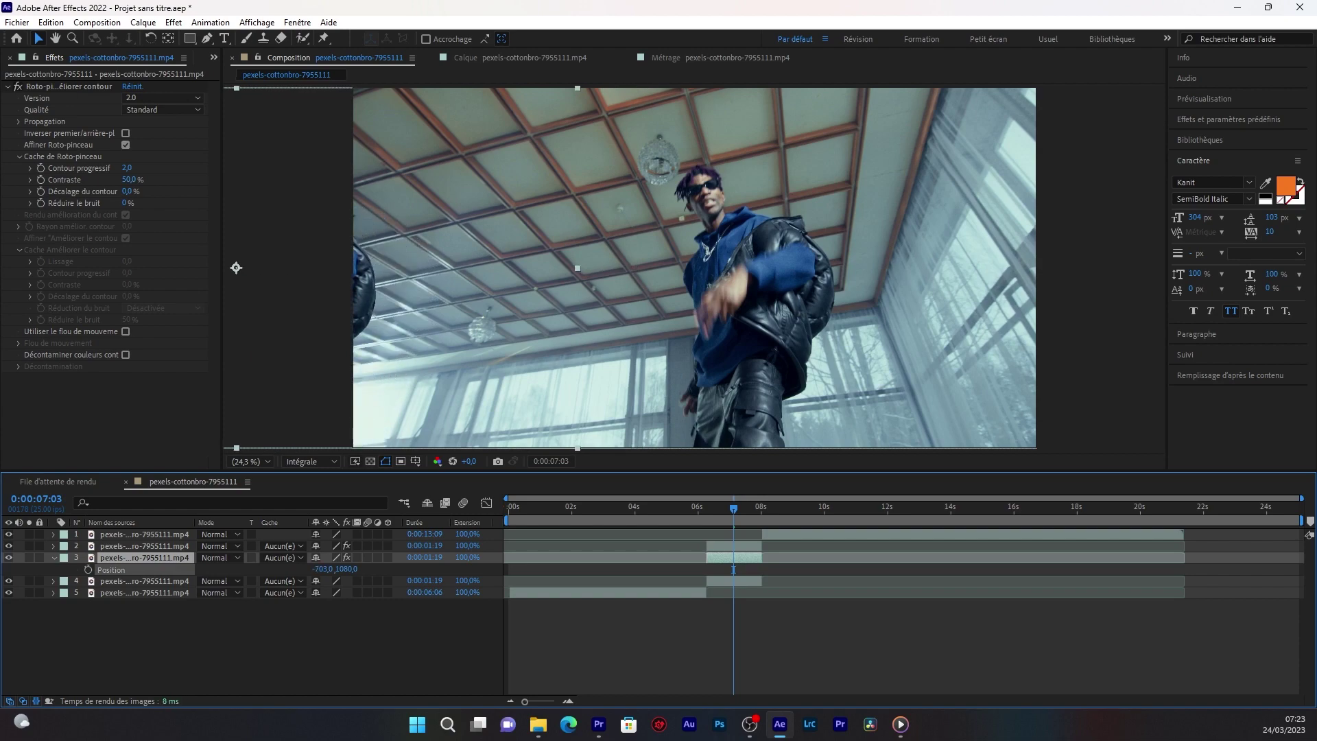
{"action": "key", "text": "Return"}
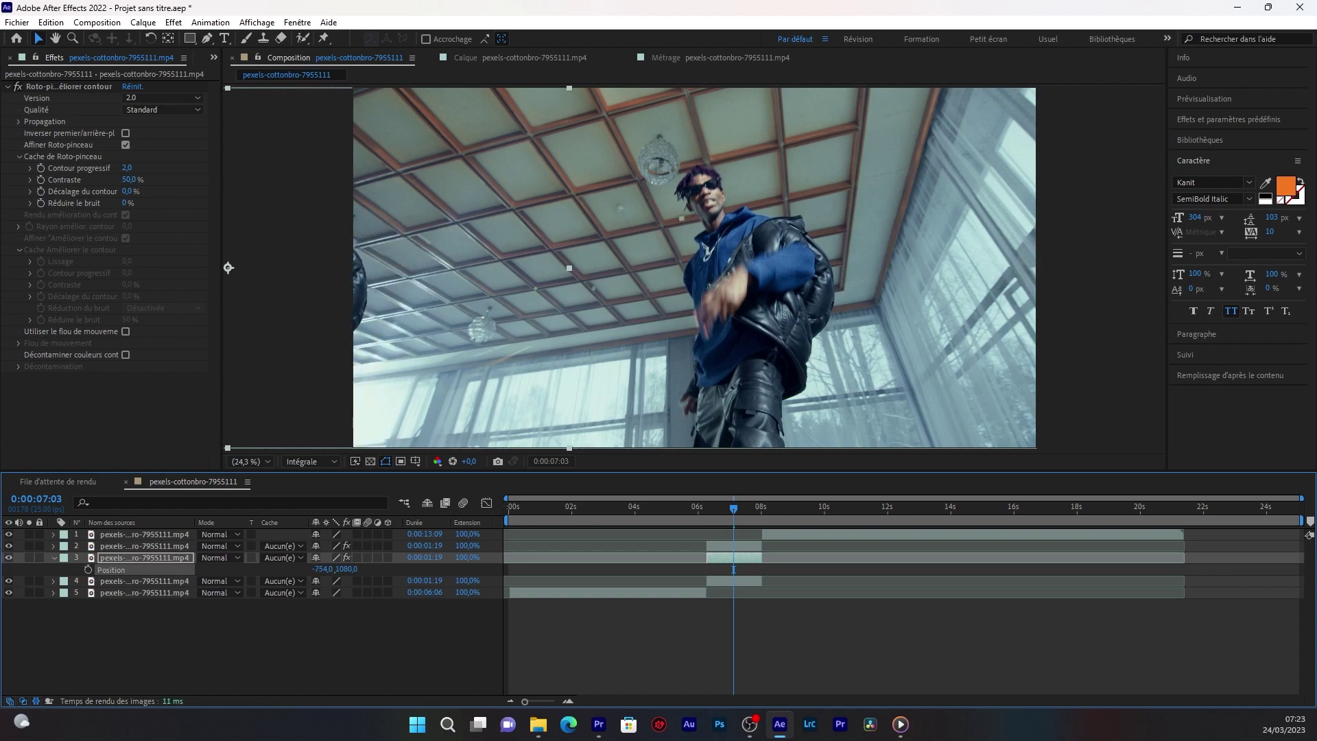
{"action": "left_click", "coordinate": [88, 569]}
{"action": "left_click_drag", "start_coordinate": [733, 569], "coordinate": [706, 569]}
{"action": "left_click_drag", "start_coordinate": [718, 506], "coordinate": [728, 509]}
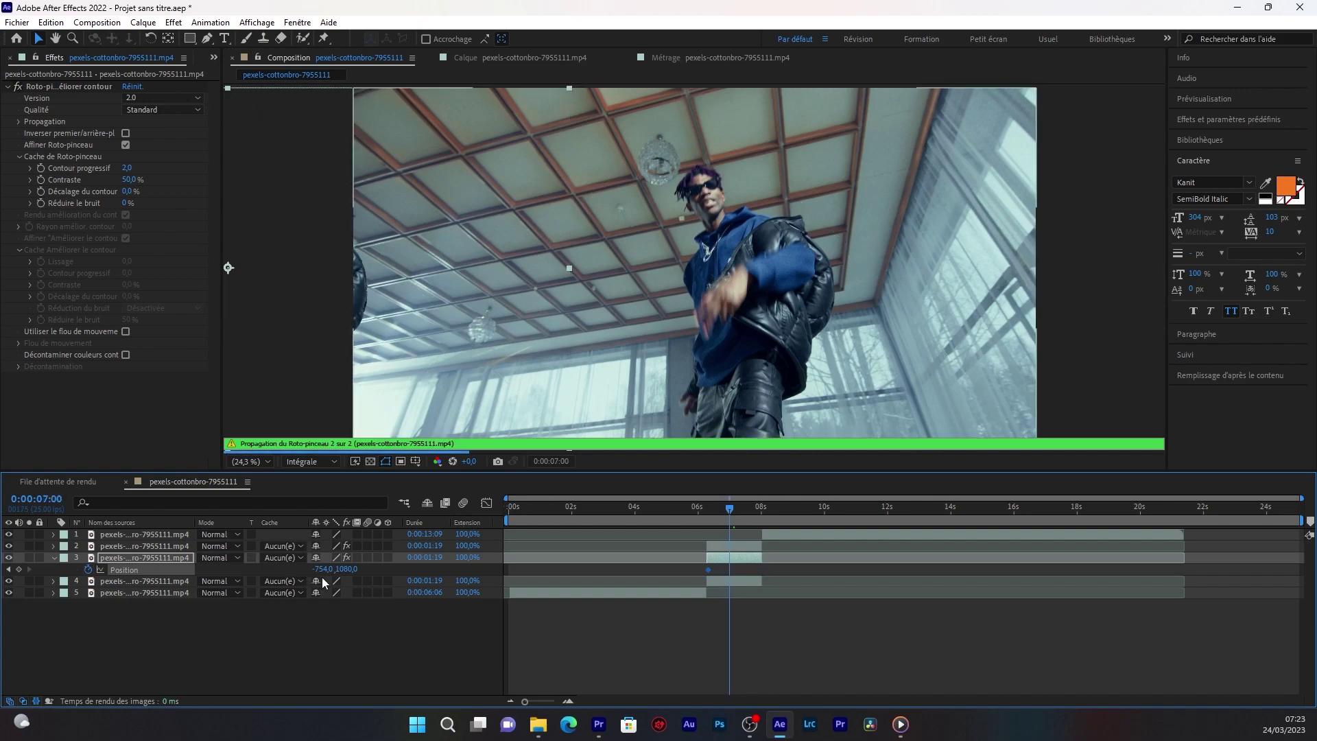
{"action": "left_click_drag", "start_coordinate": [229, 267], "coordinate": [376, 267]}
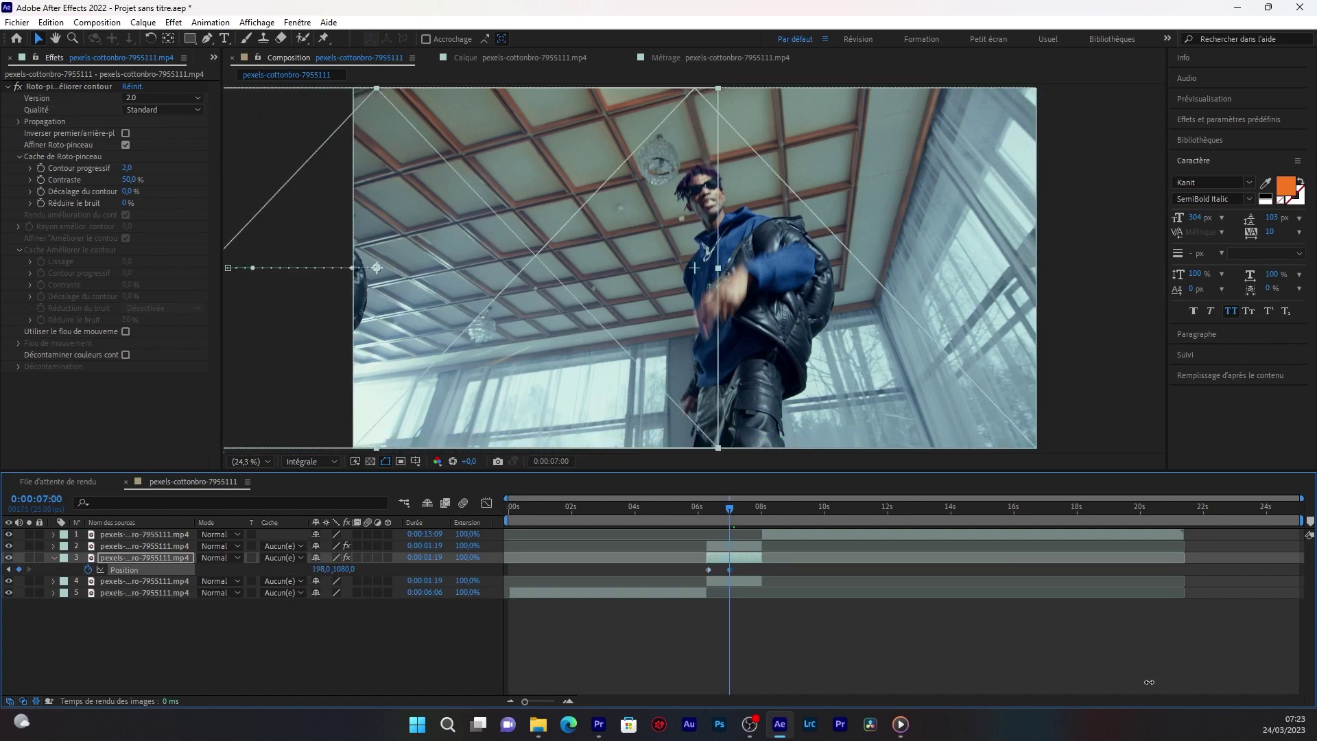
Delete and restore the copy's Position keyframes, then turn off its Position animation
{"action": "left_click", "coordinate": [1262, 686]}
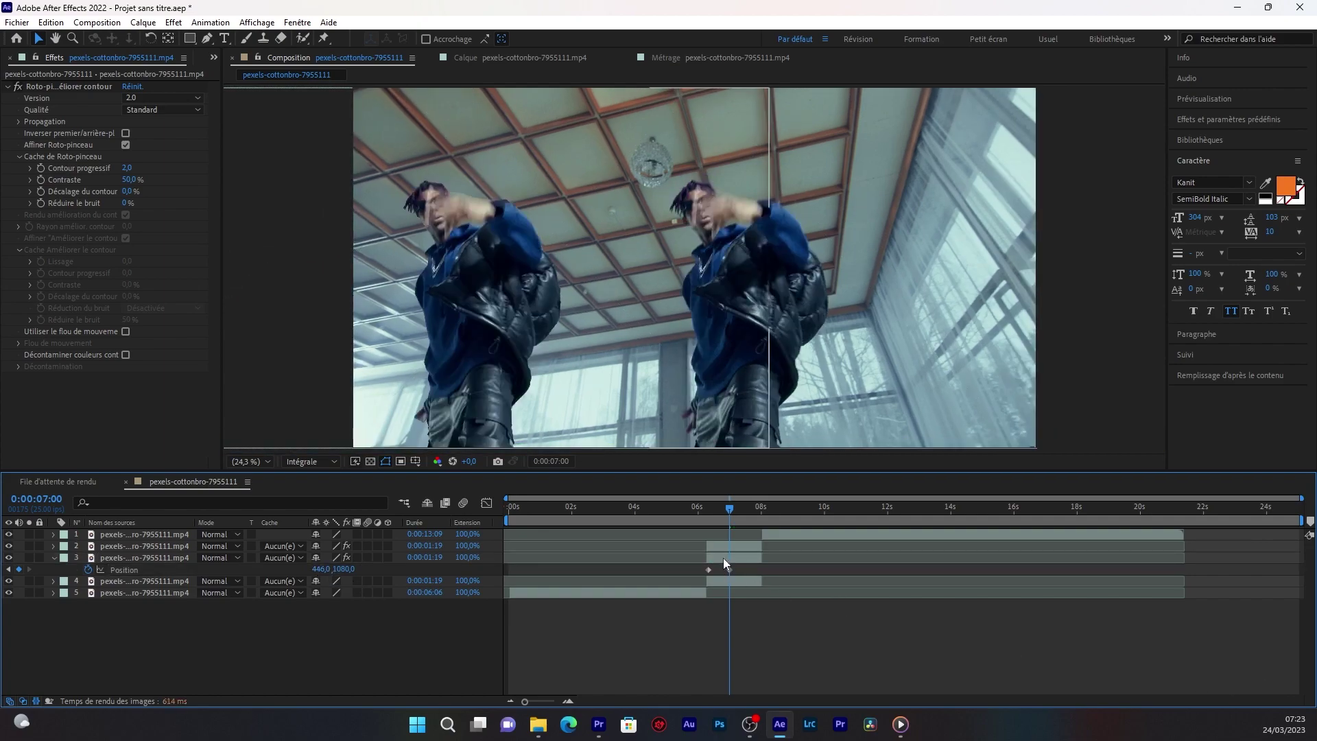
{"action": "left_click_drag", "start_coordinate": [739, 569], "coordinate": [670, 576]}
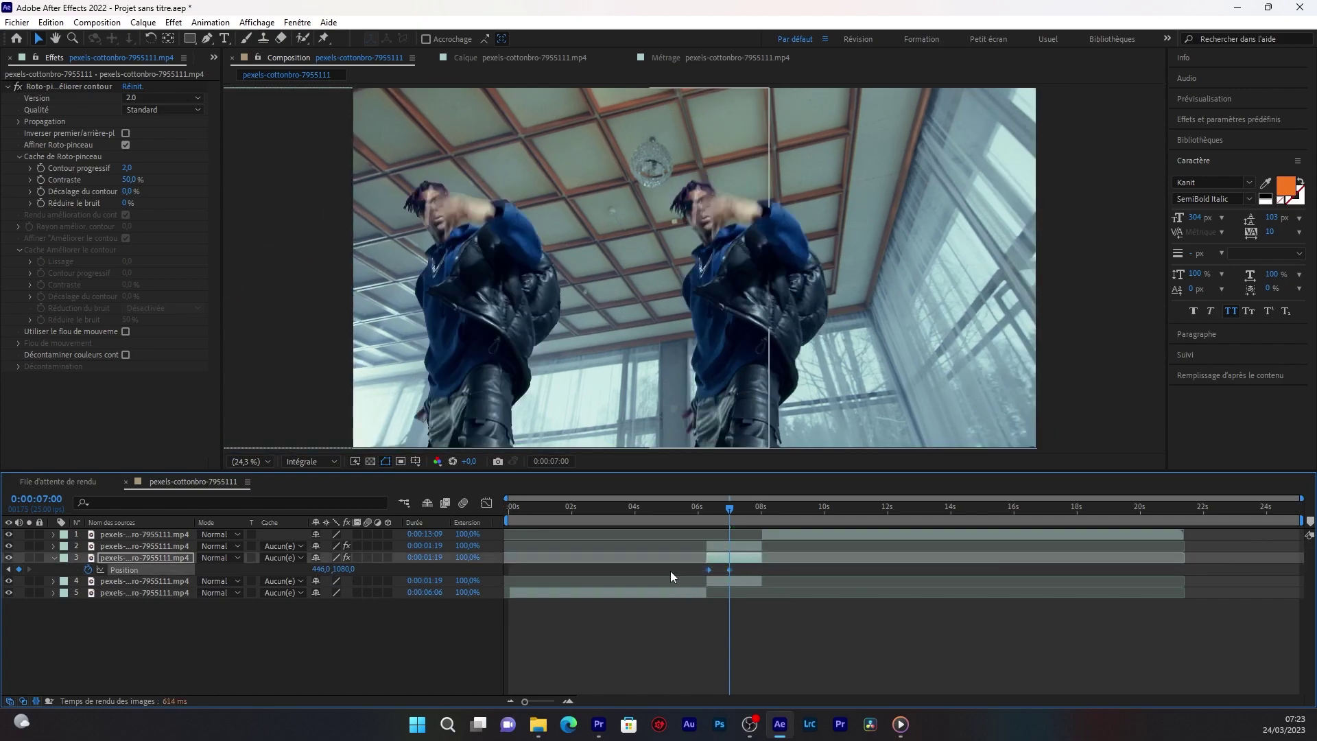
{"action": "key", "text": "Delete"}
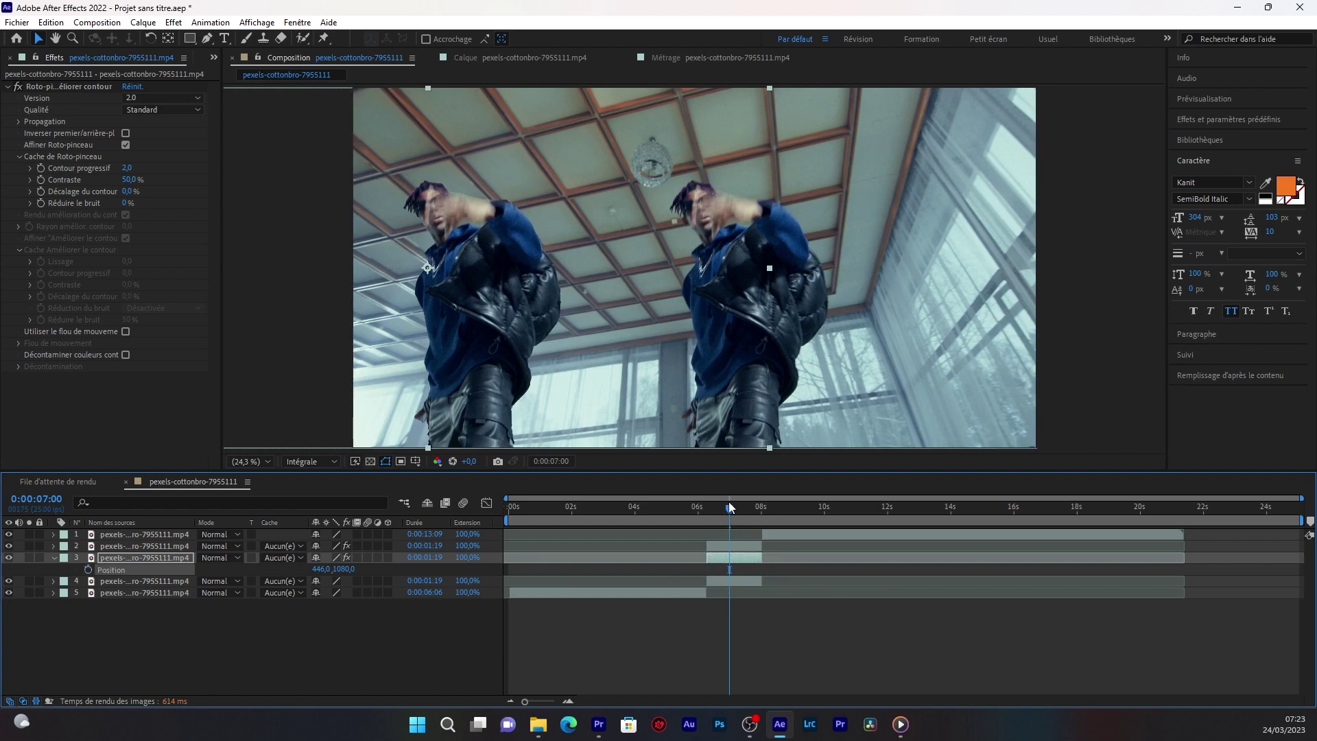
{"action": "key", "text": "ctrl+z"}
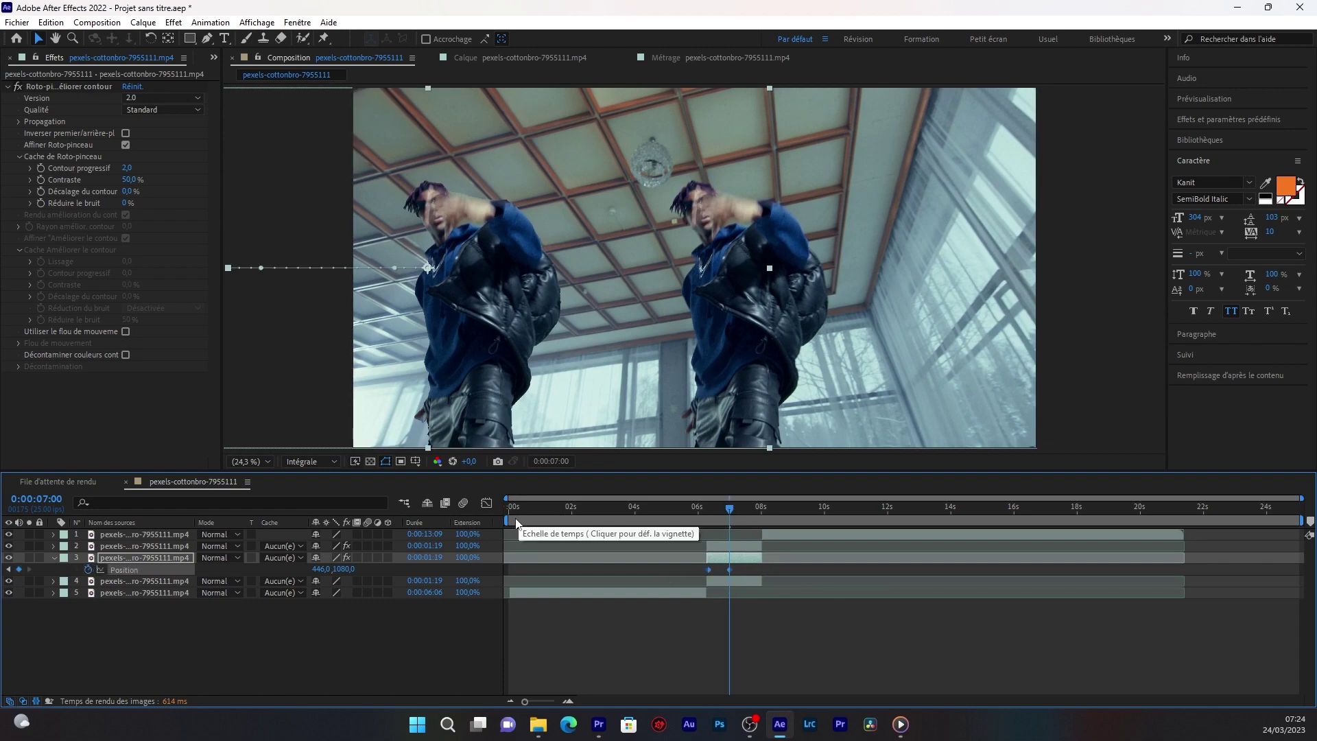
{"action": "key", "text": "space"}
{"action": "key", "text": "ctrl+z"}
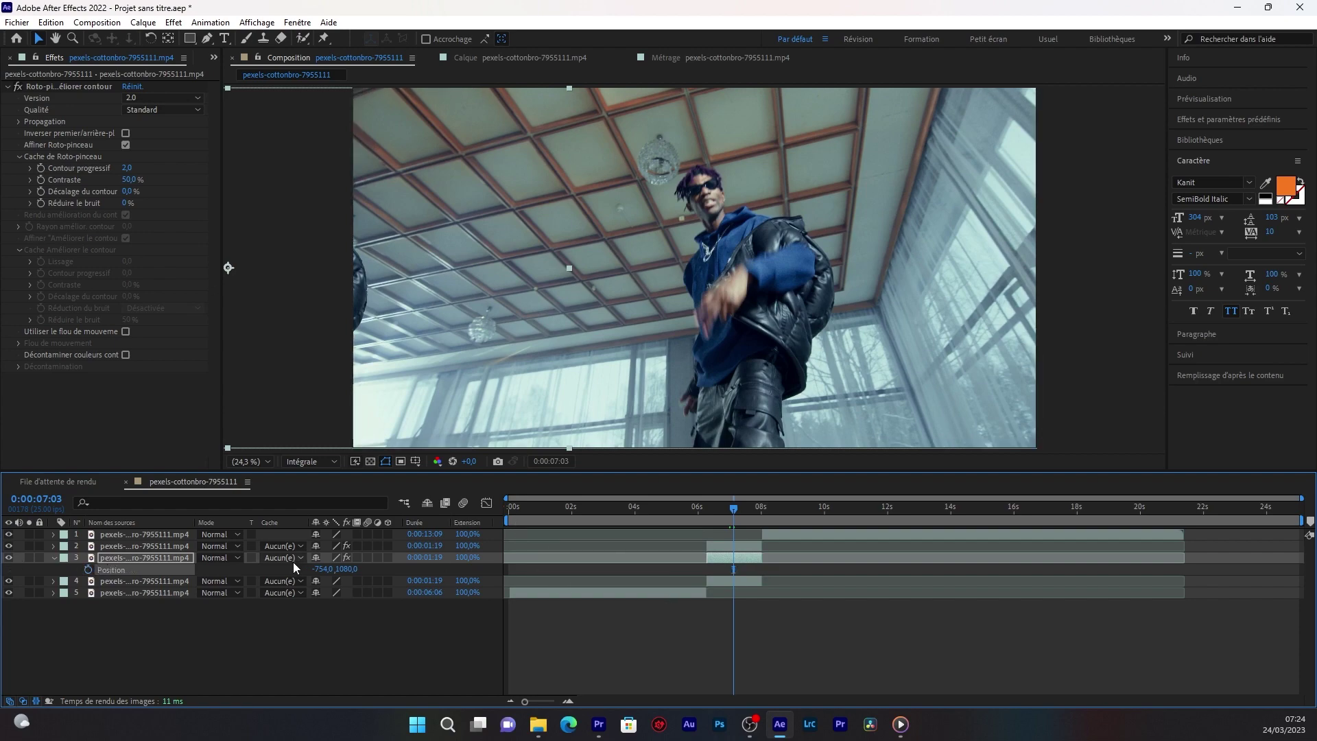
Set layer 3's Position X to 2041, hiding the duplicate behind the dancer at 0:00:06:12
{"action": "left_click", "coordinate": [89, 570]}
{"action": "mouse_move", "coordinate": [730, 580]}
{"action": "left_click", "coordinate": [323, 568]}
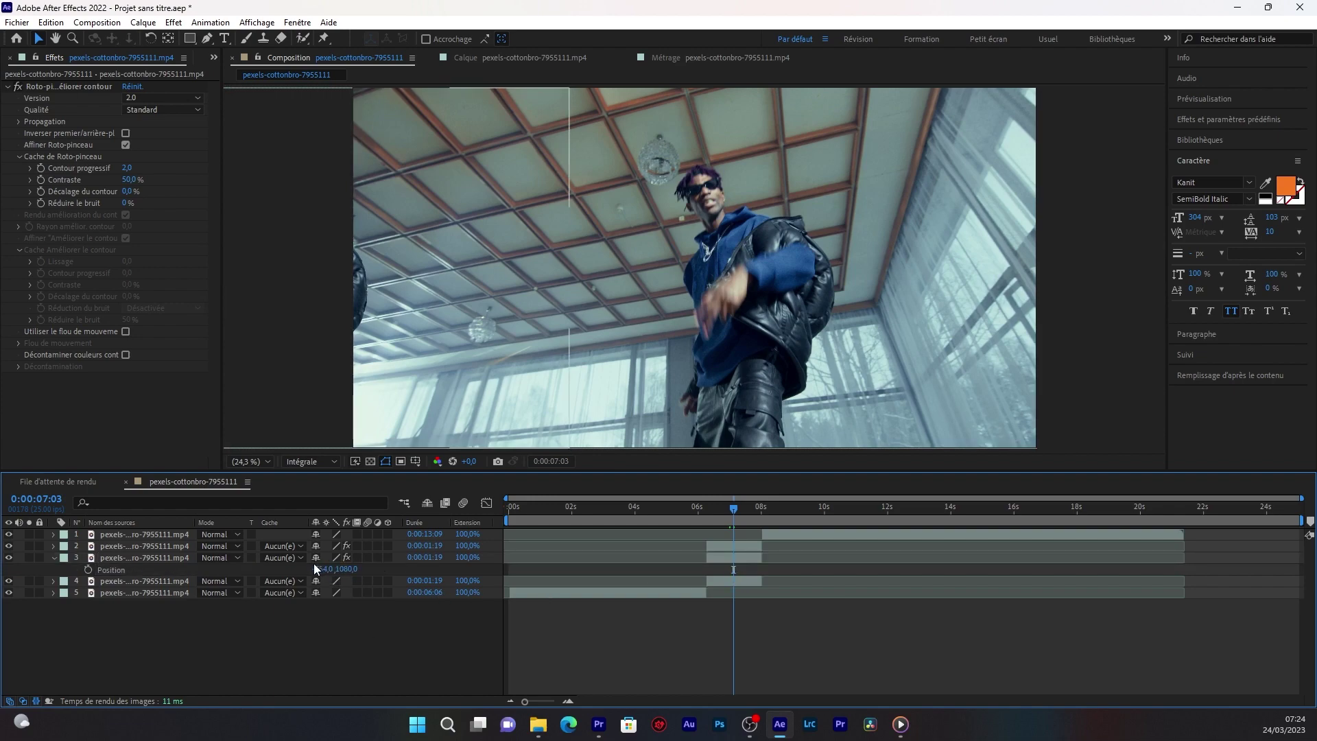
{"action": "mouse_move", "coordinate": [320, 569]}
{"action": "left_mouse_down"}
{"action": "mouse_move", "coordinate": [1313, 655]}
{"action": "mouse_move", "coordinate": [1262, 698]}
{"action": "left_mouse_up"}
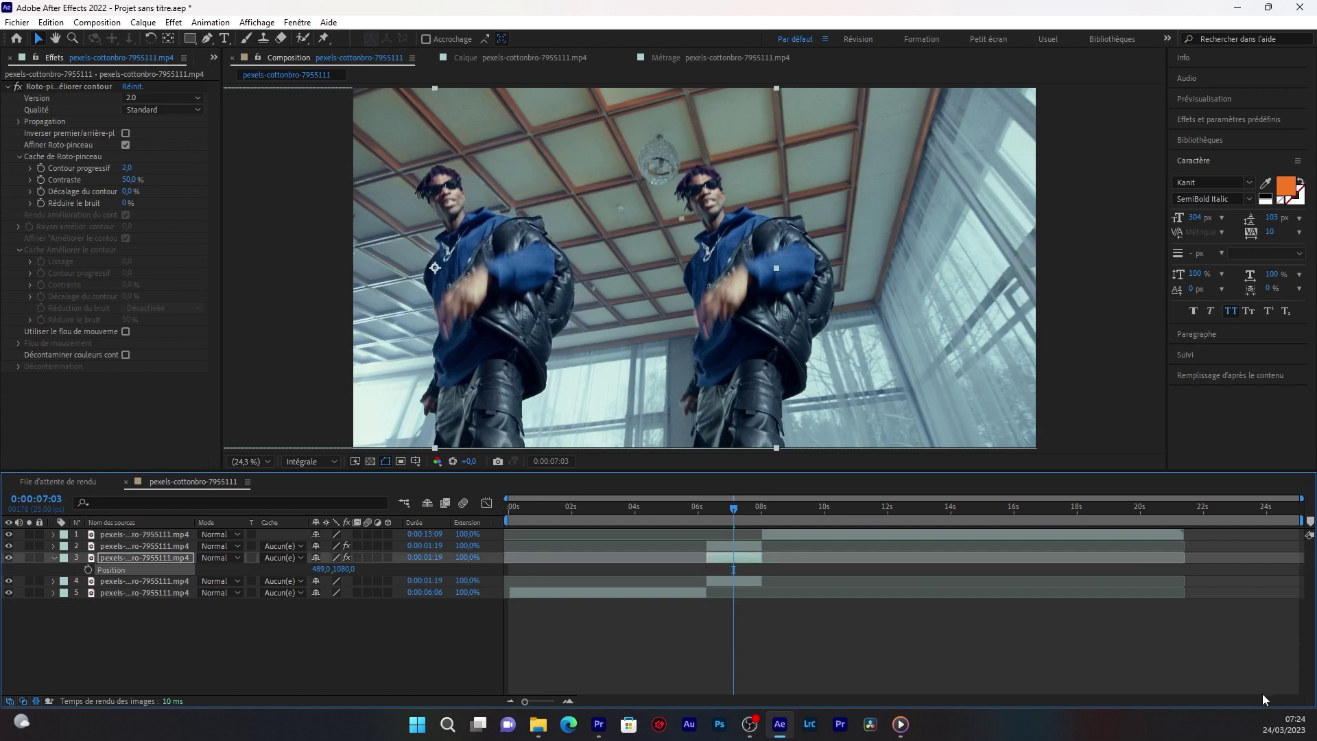
{"action": "mouse_move", "coordinate": [406, 618]}
{"action": "left_mouse_down"}
{"action": "mouse_move", "coordinate": [1313, 638]}
{"action": "mouse_move", "coordinate": [1293, 639]}
{"action": "left_mouse_up"}
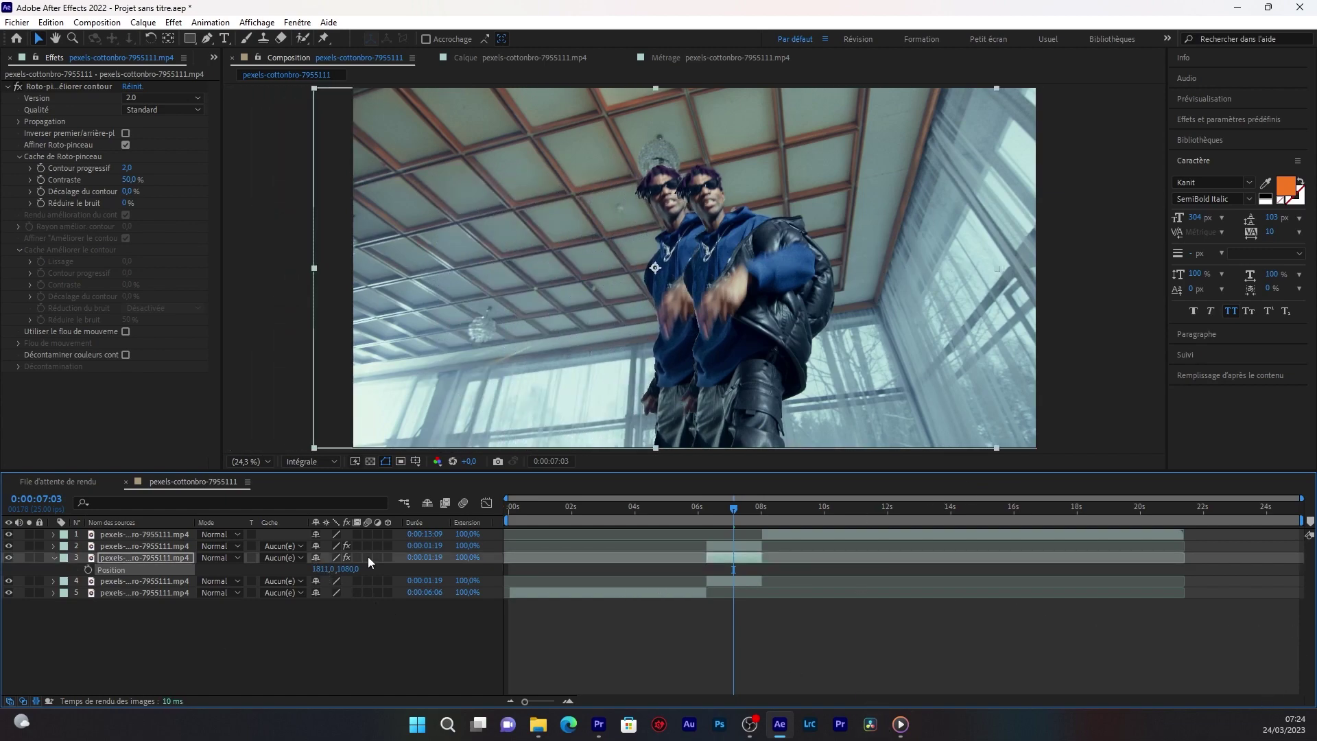
{"action": "left_click_drag", "start_coordinate": [322, 574], "coordinate": [488, 579]}
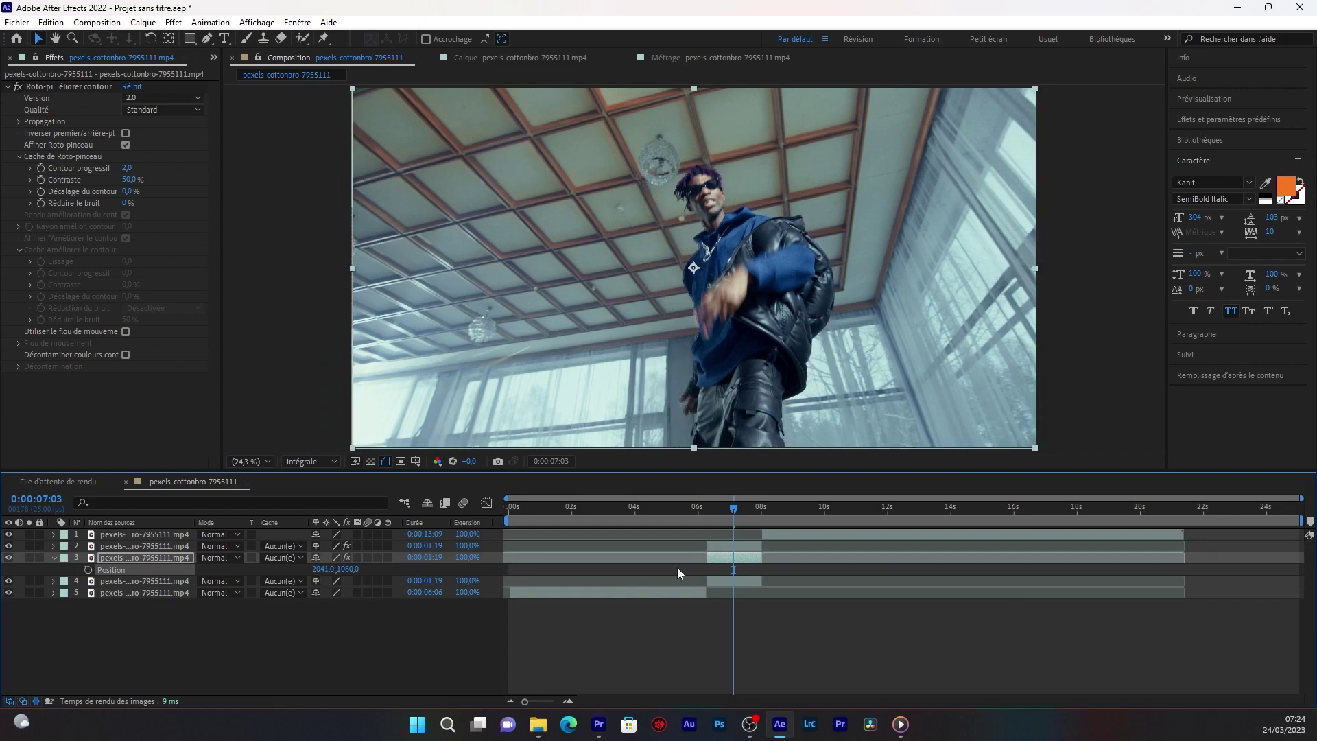
{"action": "left_click_drag", "start_coordinate": [733, 508], "coordinate": [713, 511]}
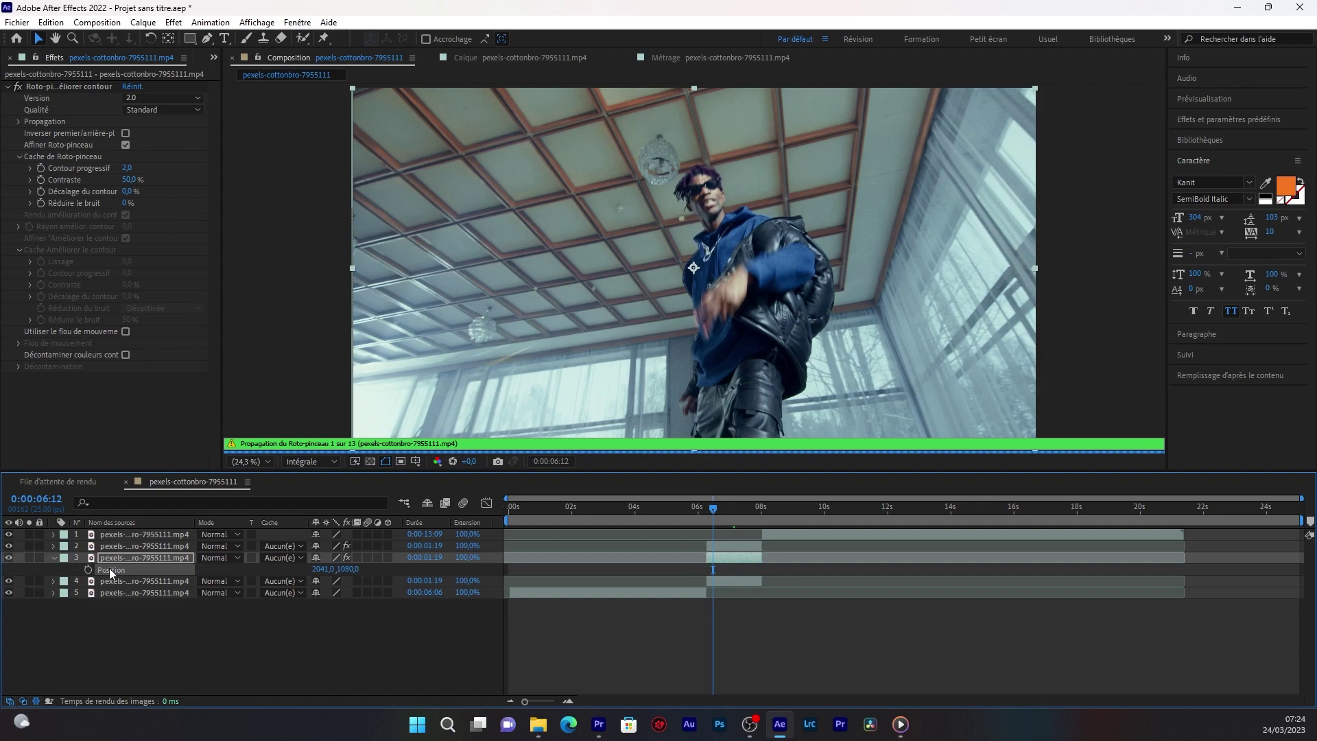
Keyframe the duplicate sliding from 0:00:06:12 out to X -635 at 0:00:07:01
{"action": "left_click", "coordinate": [87, 569]}
{"action": "left_click_drag", "start_coordinate": [711, 508], "coordinate": [730, 508]}
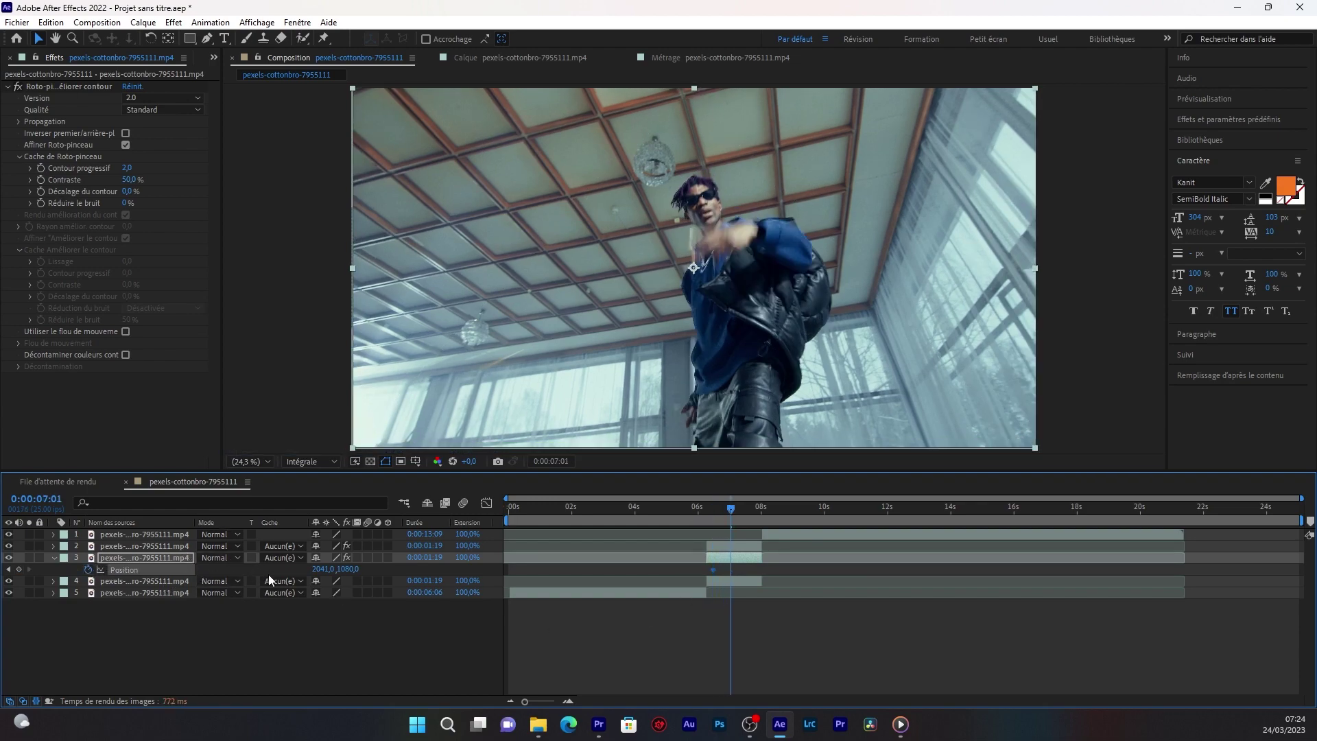
{"action": "mouse_move", "coordinate": [320, 568]}
{"action": "left_mouse_down"}
{"action": "mouse_move", "coordinate": [206, 568]}
{"action": "mouse_move", "coordinate": [233, 568]}
{"action": "left_mouse_up"}
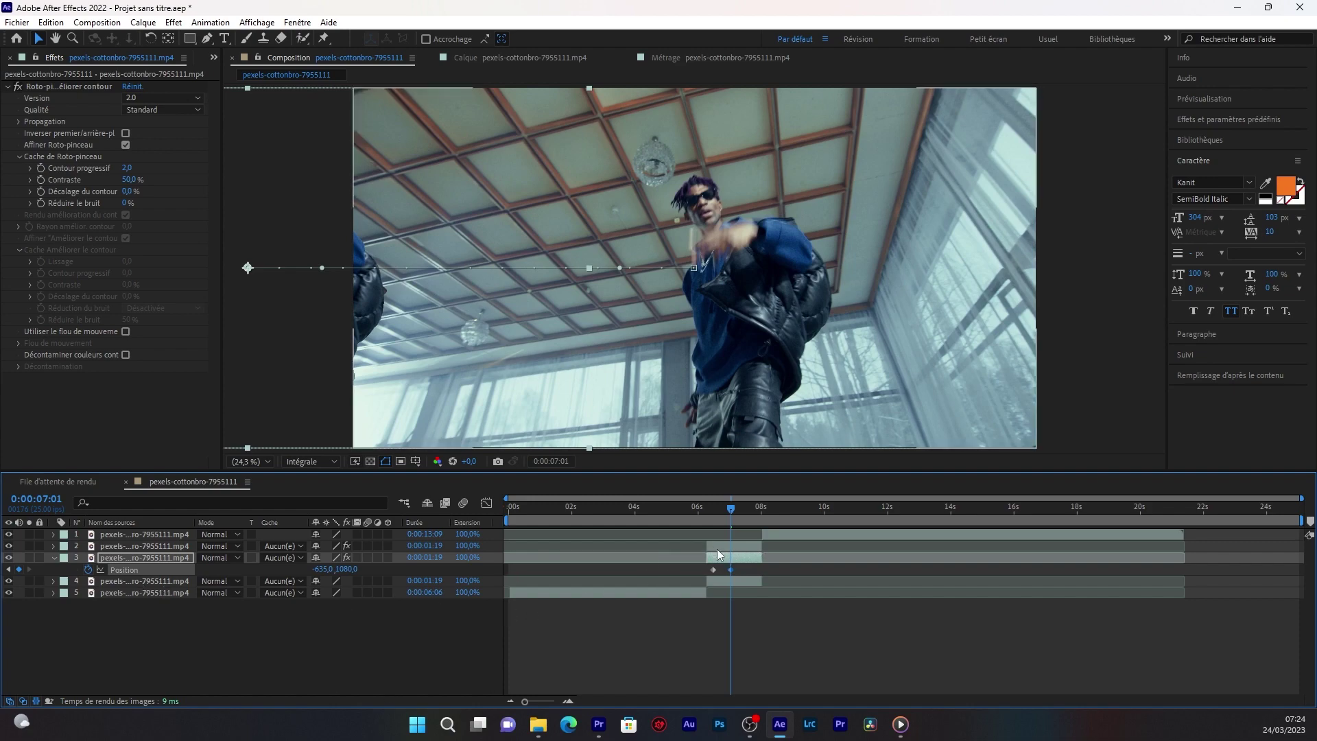
{"action": "left_click", "coordinate": [720, 549]}
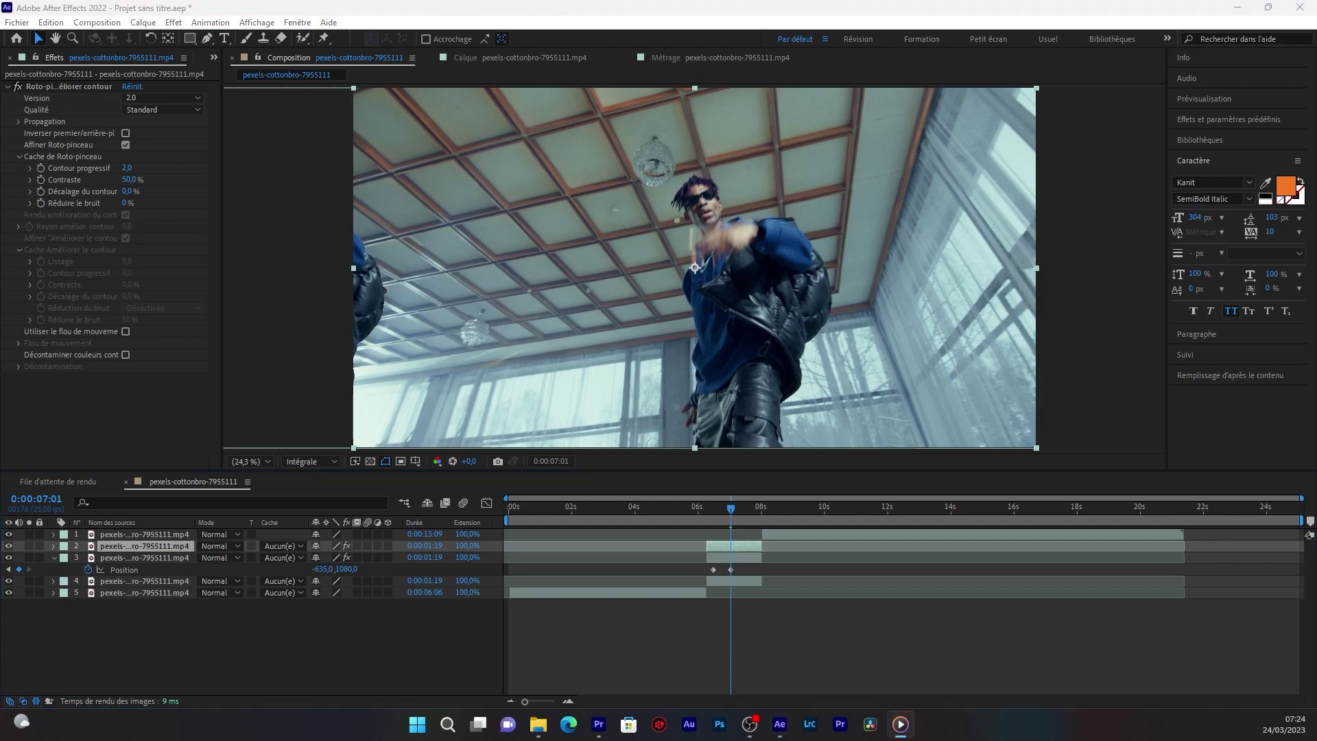
Keyframe layer 2's clone from 0:00:06:12 to Position X 560 at 0:00:07:01
{"action": "left_click", "coordinate": [735, 546]}
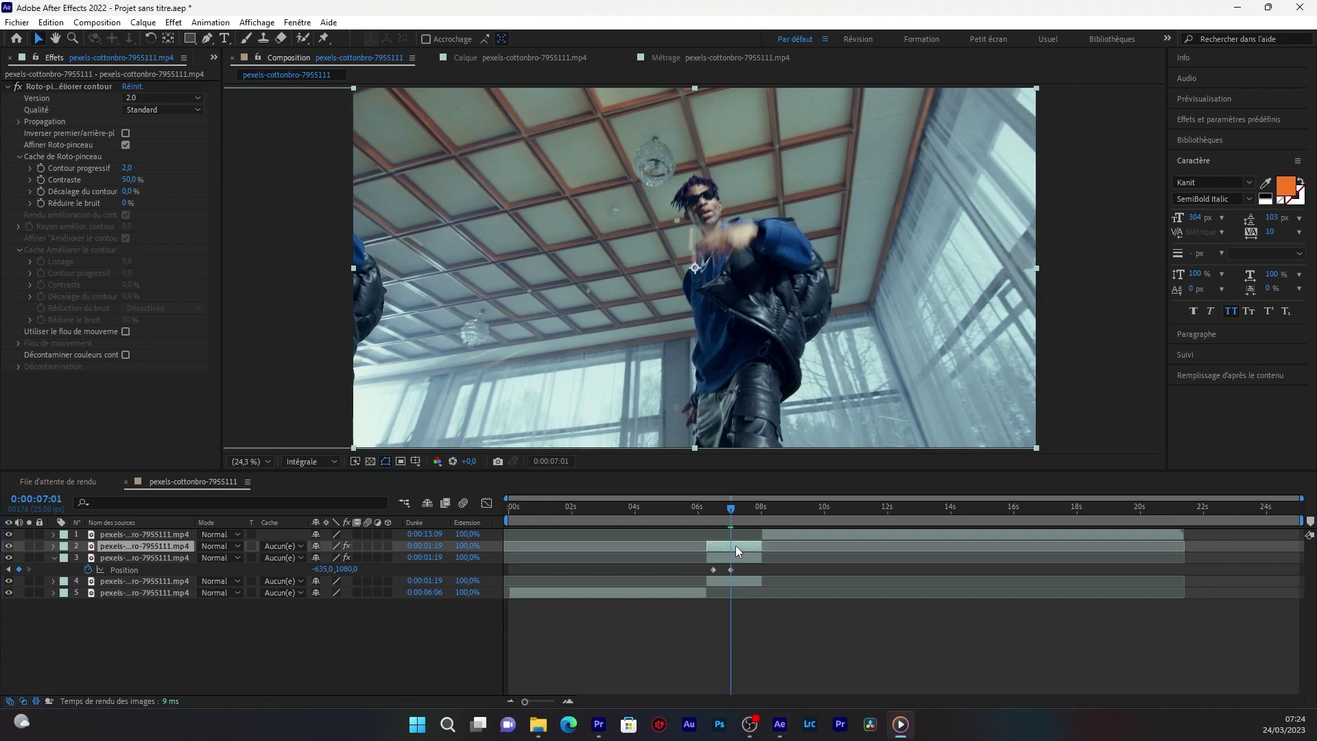
{"action": "key", "text": "p"}
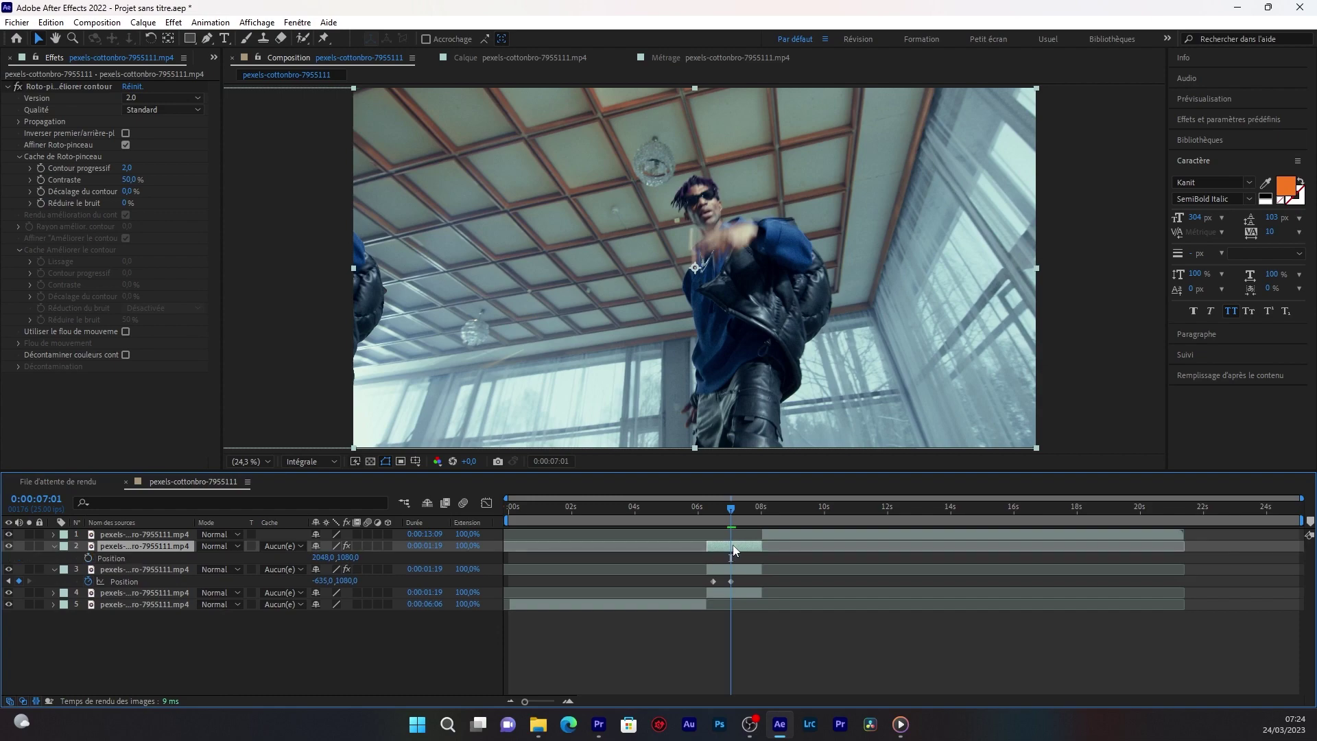
{"action": "key", "text": "j"}
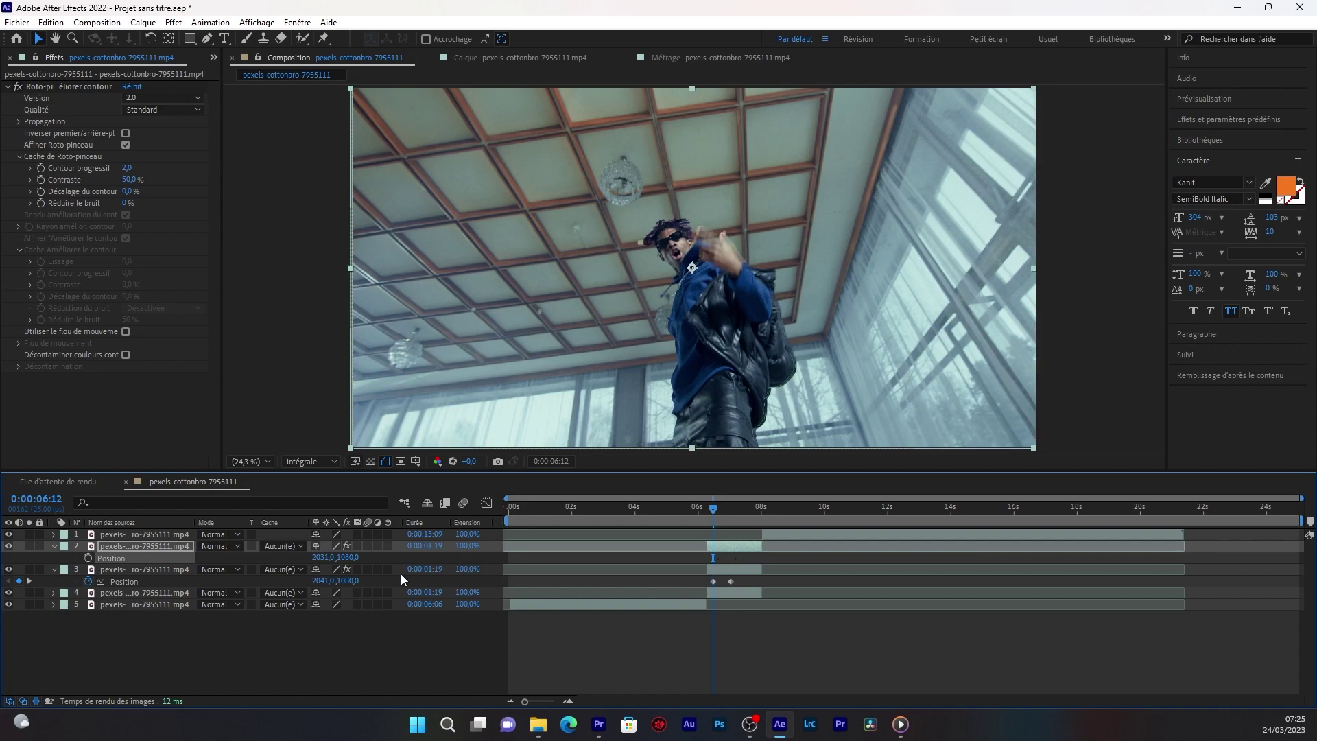
{"action": "left_click", "coordinate": [88, 557]}
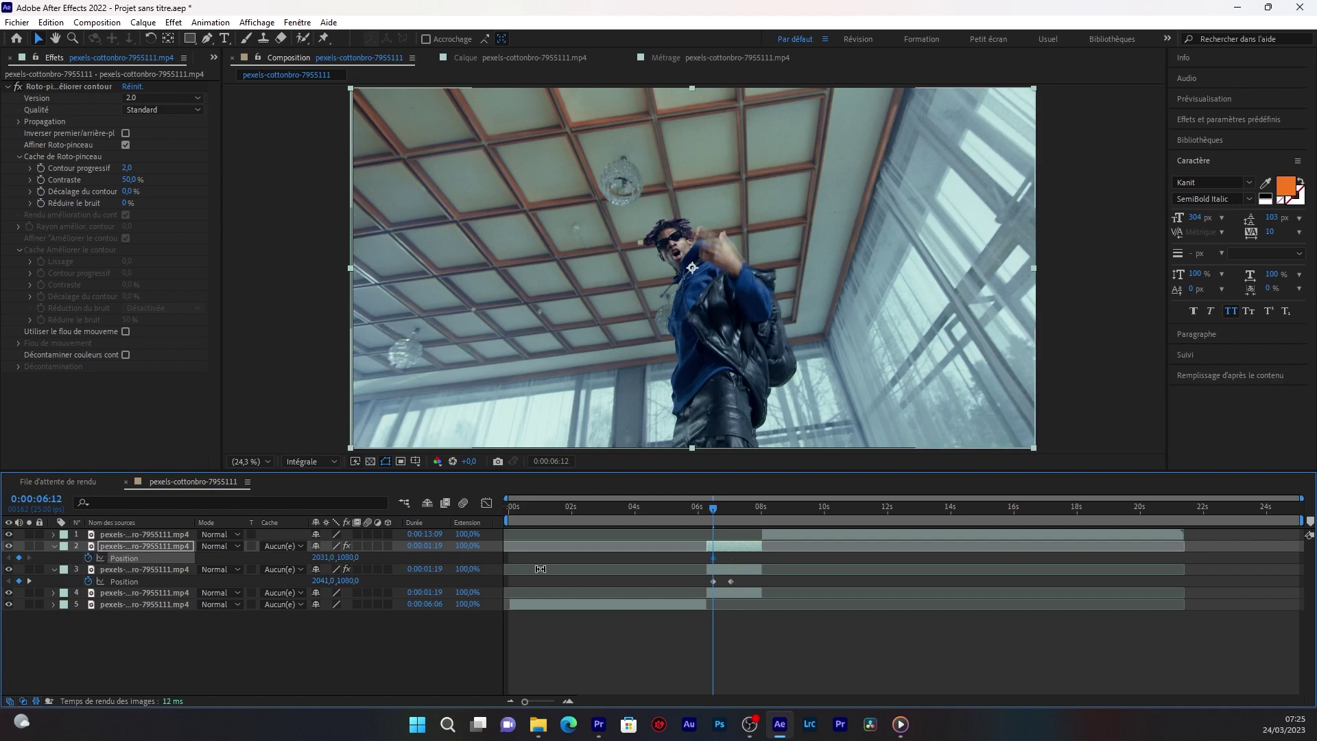
{"action": "left_click_drag", "start_coordinate": [709, 507], "coordinate": [731, 509]}
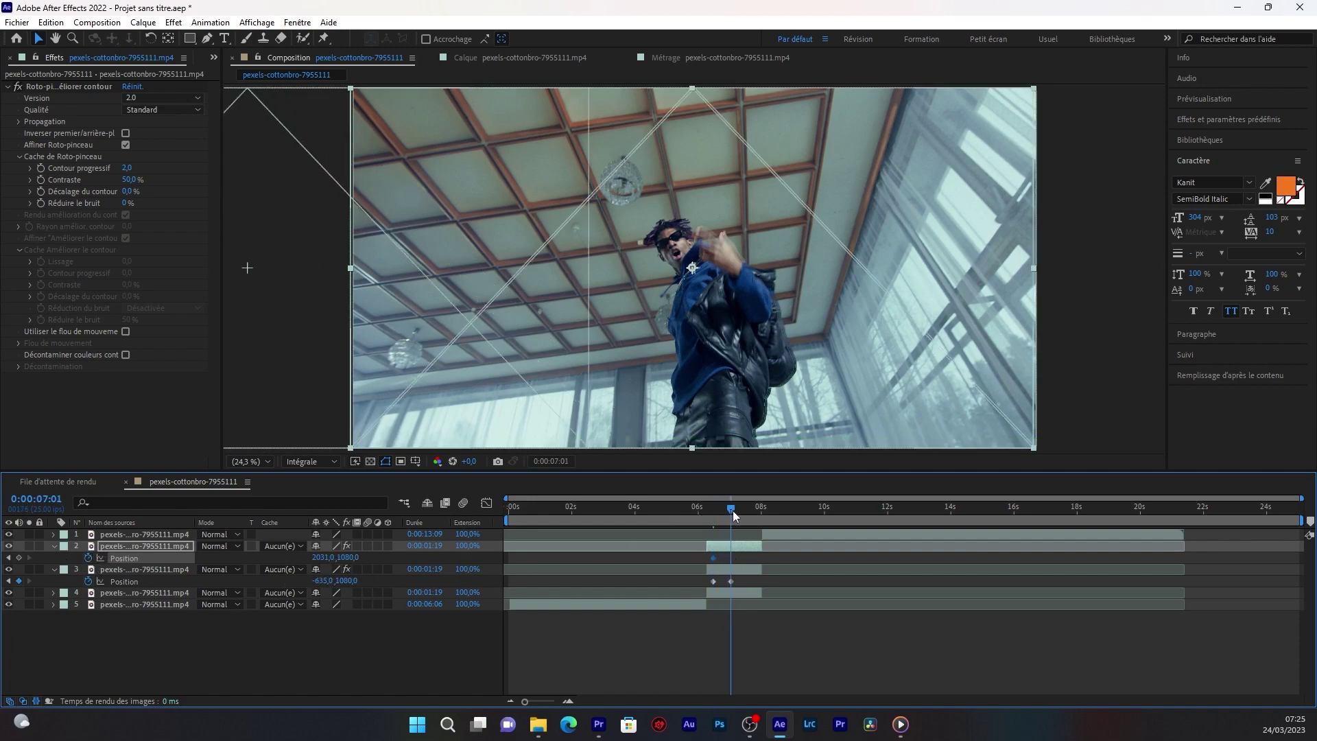
{"action": "left_click_drag", "start_coordinate": [326, 557], "coordinate": [222, 557]}
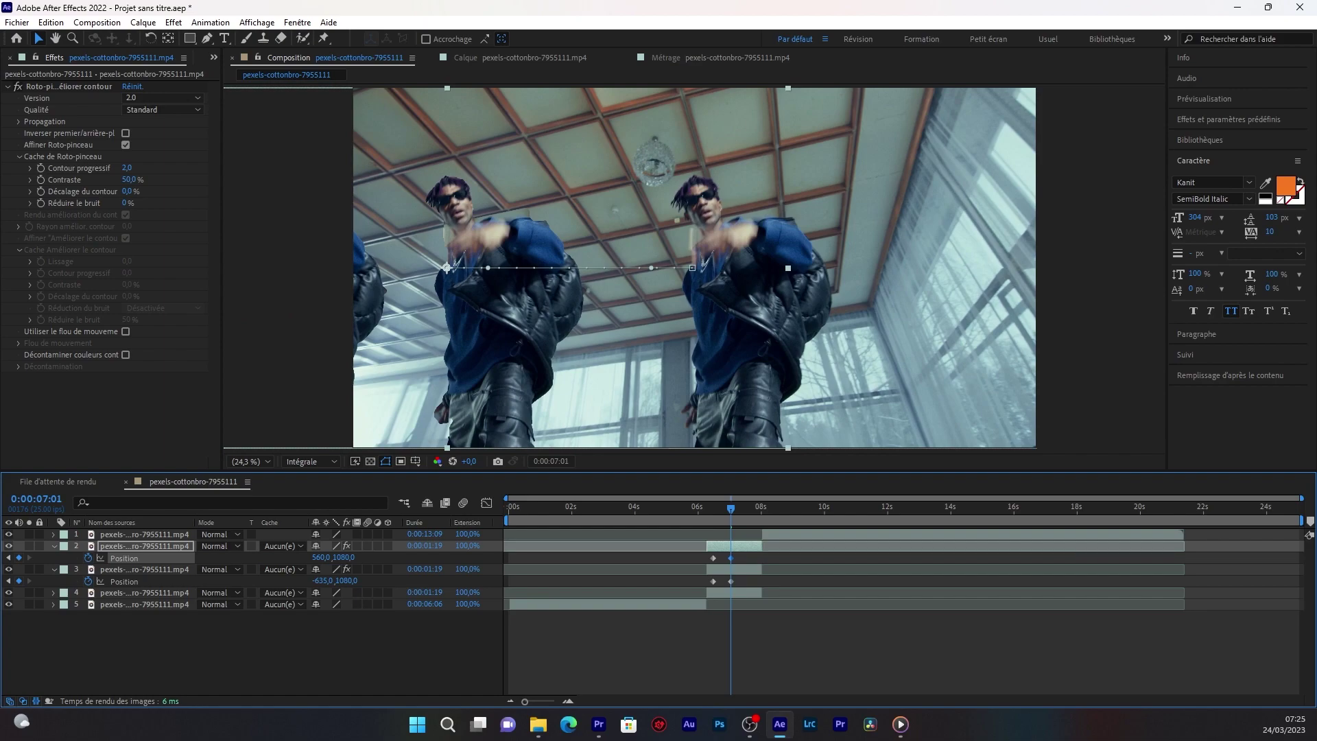
{"action": "left_click", "coordinate": [744, 549]}
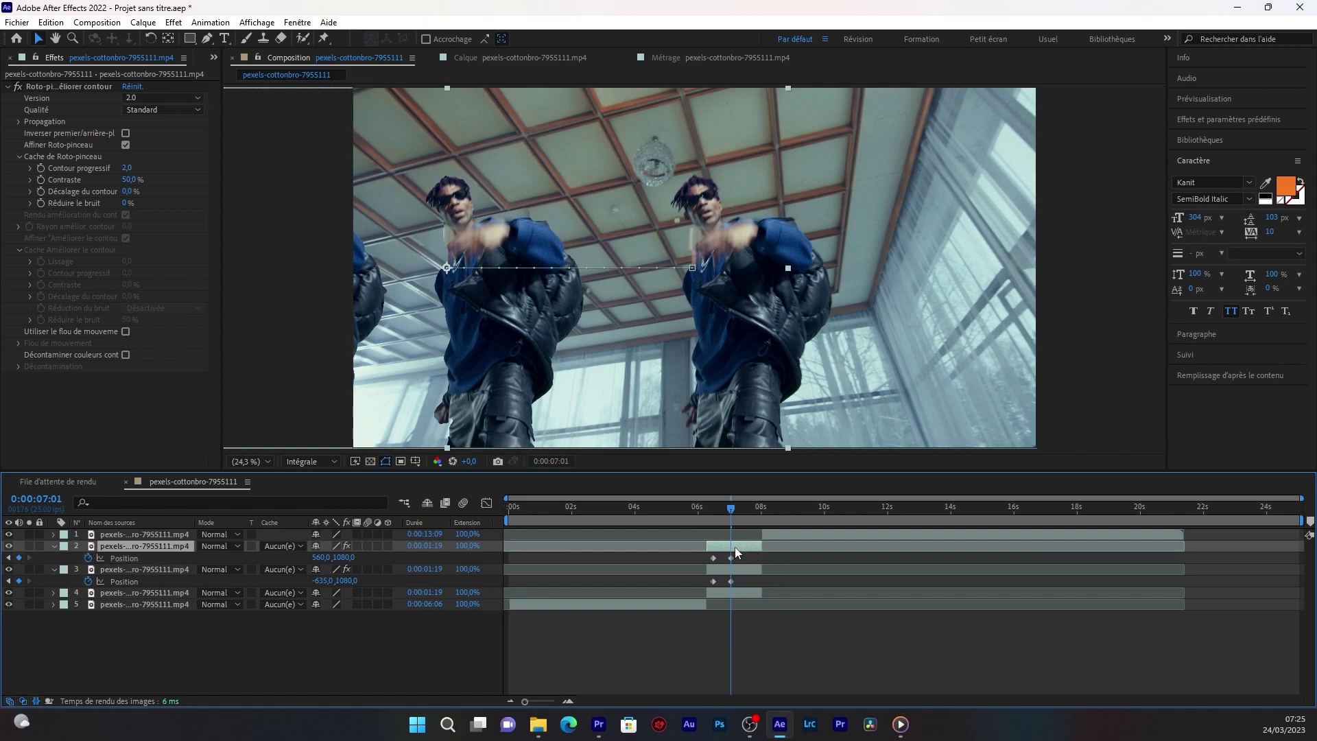
Duplicate the layer 2 clone and shift and trim the layers slightly later
{"action": "key", "text": "ctrl+d"}
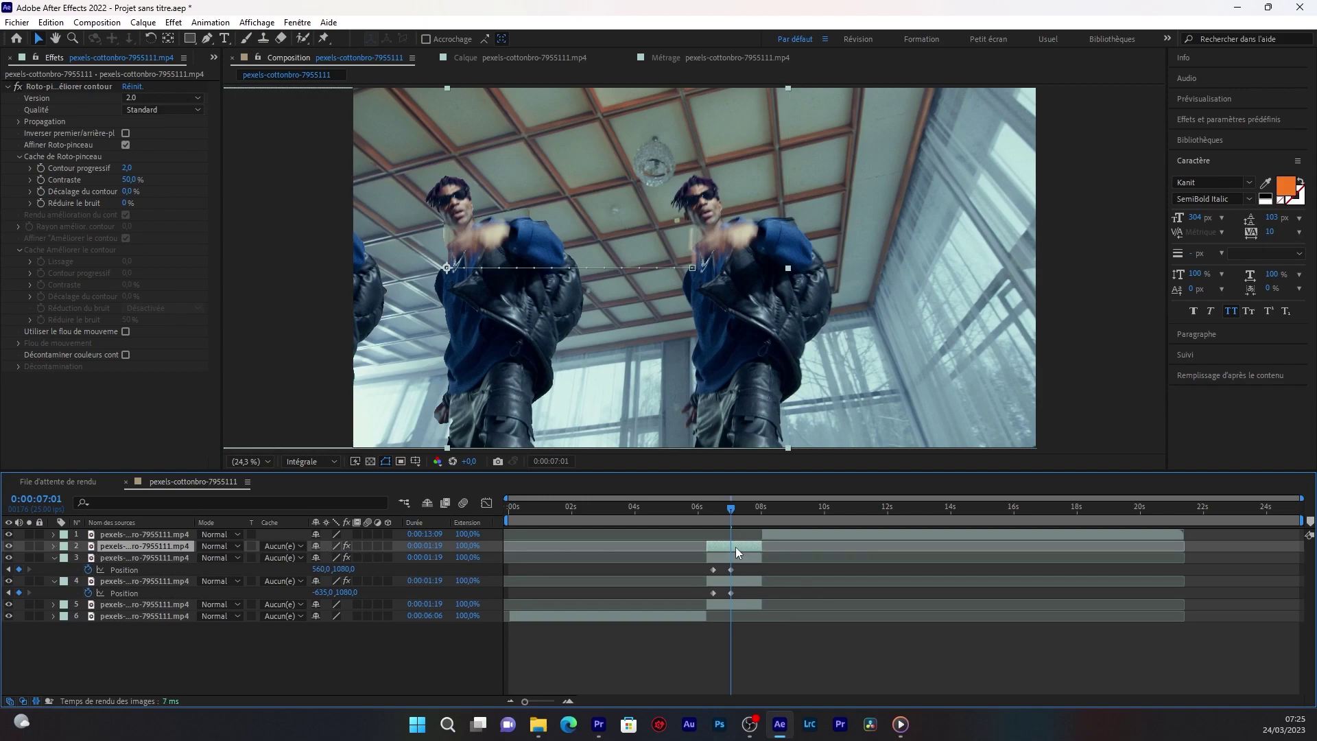
{"action": "key", "text": "p"}
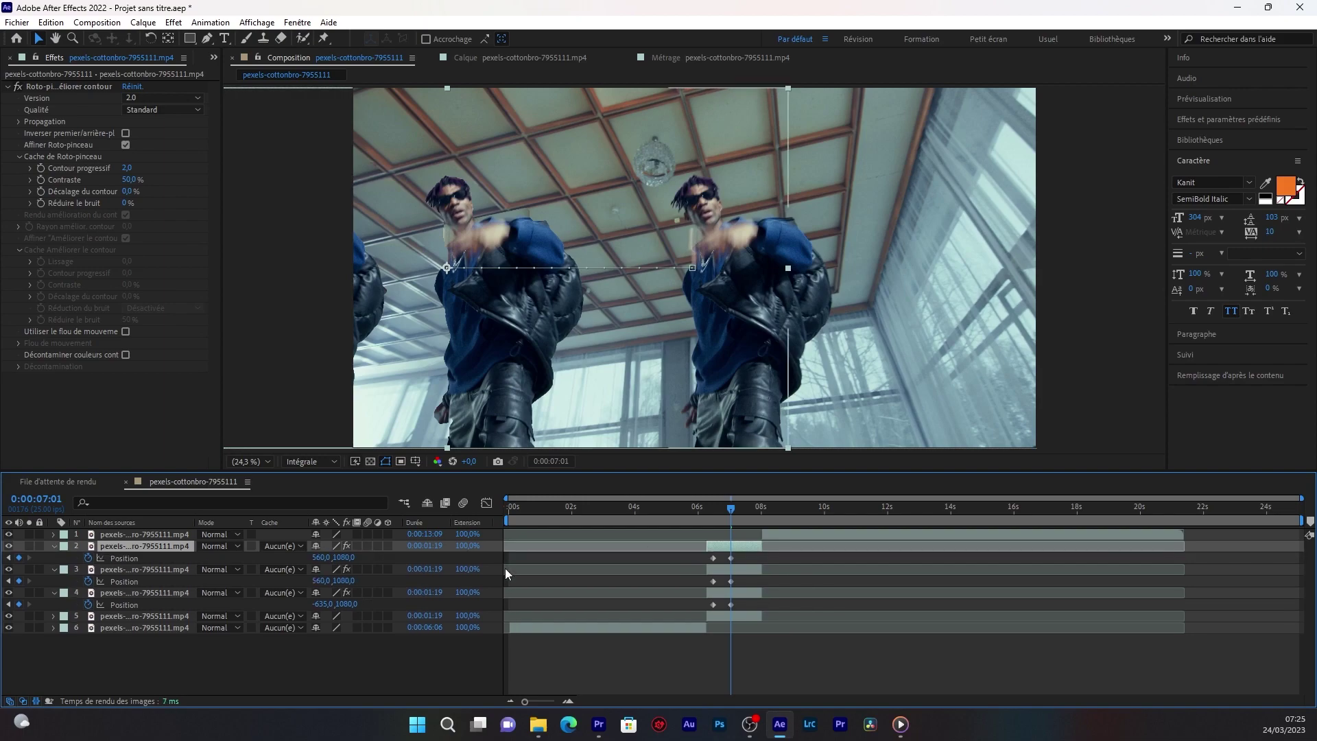
{"action": "left_click_drag", "start_coordinate": [738, 548], "coordinate": [750, 549]}
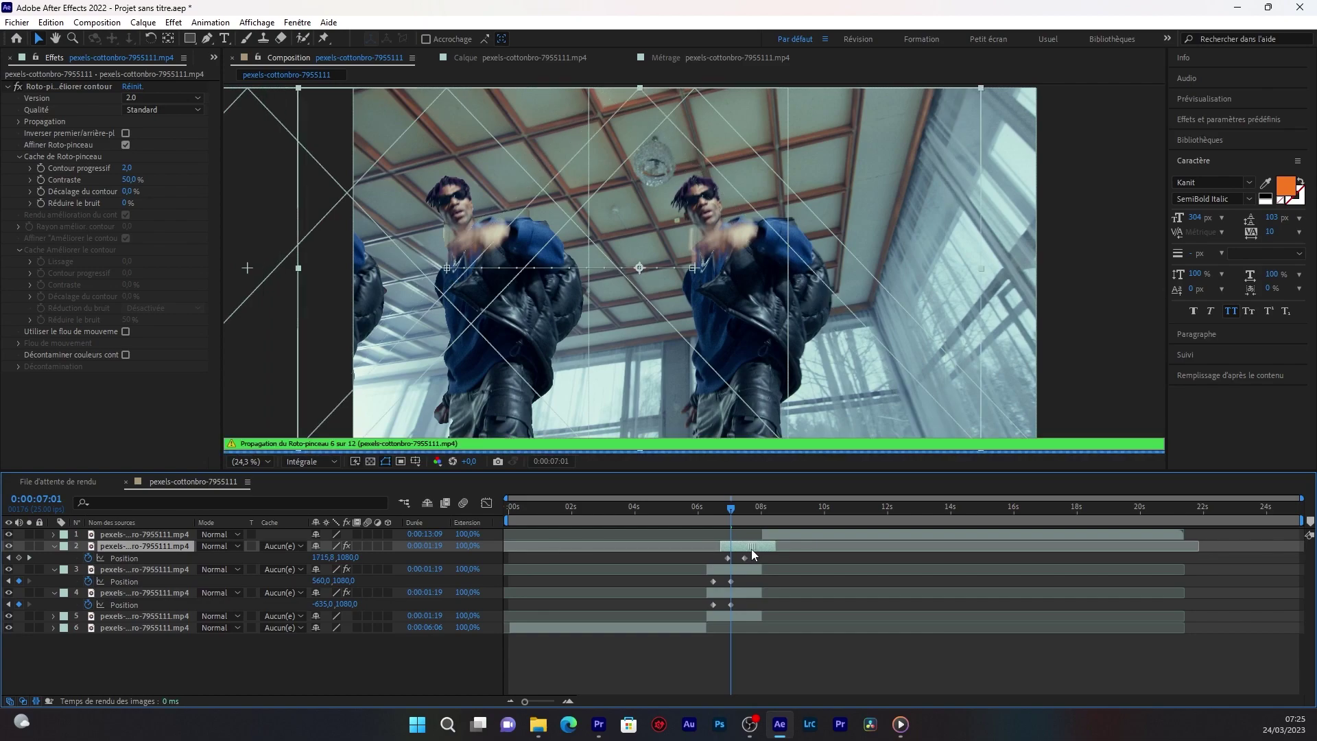
{"action": "left_click_drag", "start_coordinate": [710, 570], "coordinate": [725, 569]}
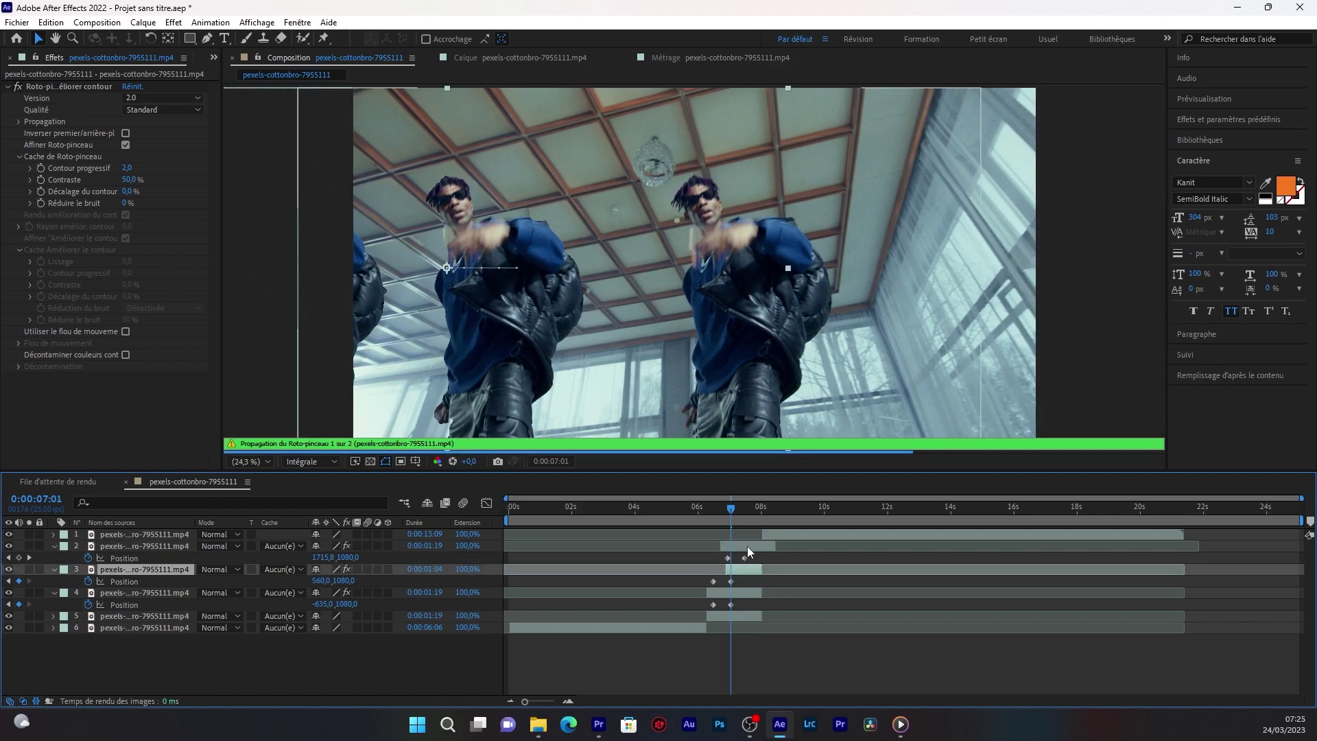
{"action": "left_click_drag", "start_coordinate": [747, 546], "coordinate": [764, 550]}
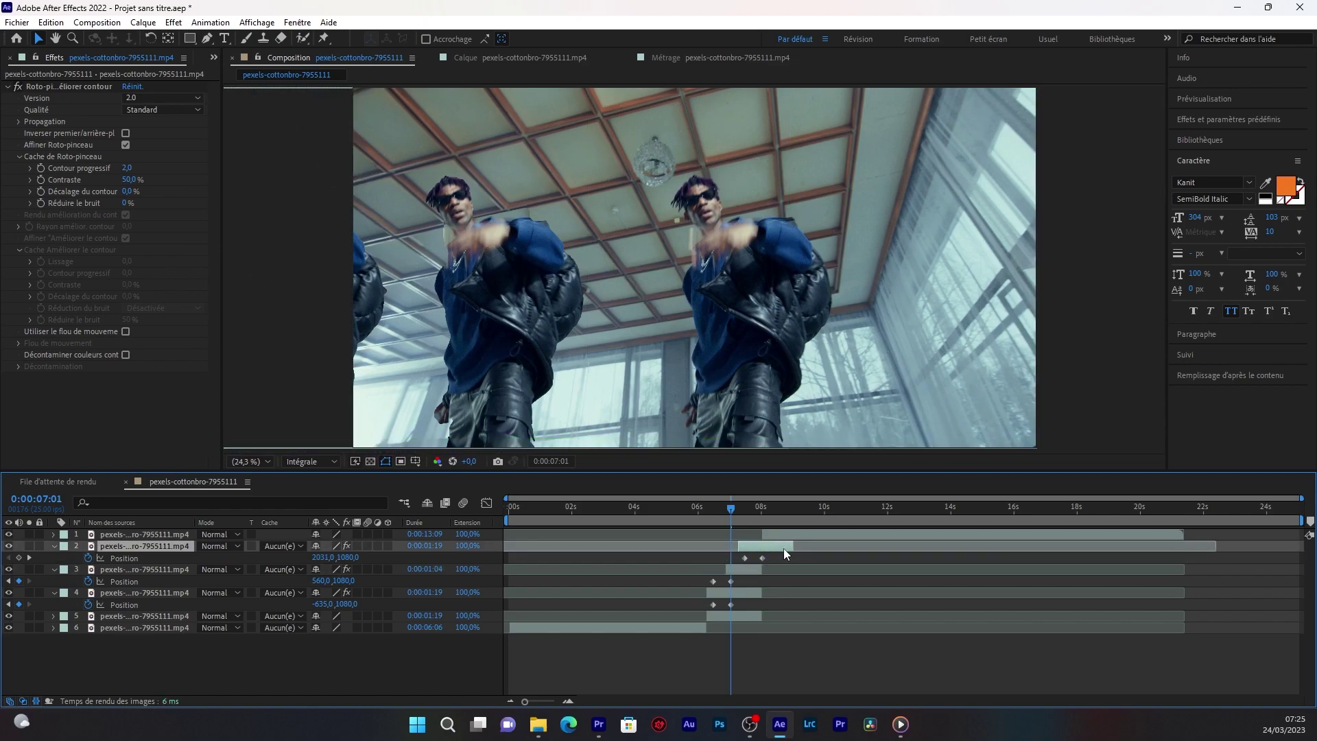
{"action": "left_click_drag", "start_coordinate": [788, 546], "coordinate": [782, 545]}
Rework layer 2's Position keyframes, confirming X 560 and undoing trial shifts and deletions
{"action": "left_click", "coordinate": [744, 558]}
{"action": "key", "text": "Delete"}
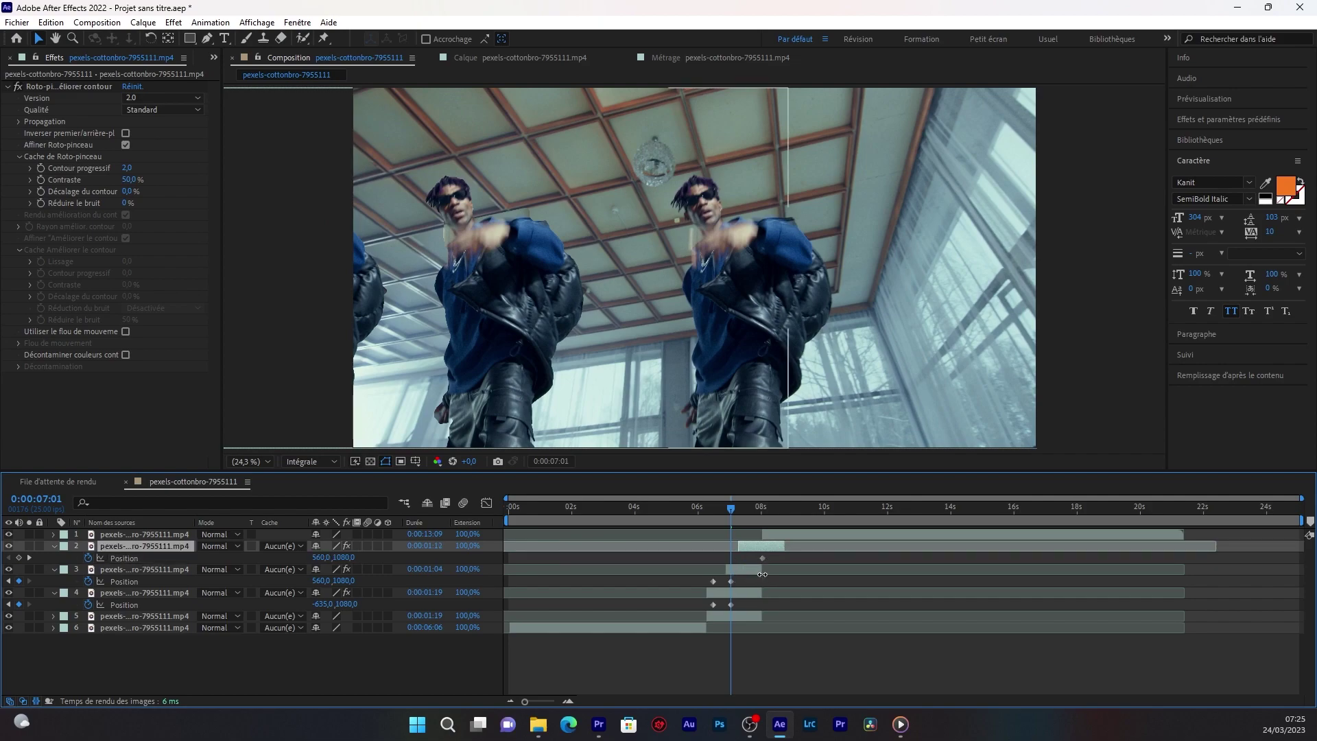
{"action": "left_click", "coordinate": [760, 559]}
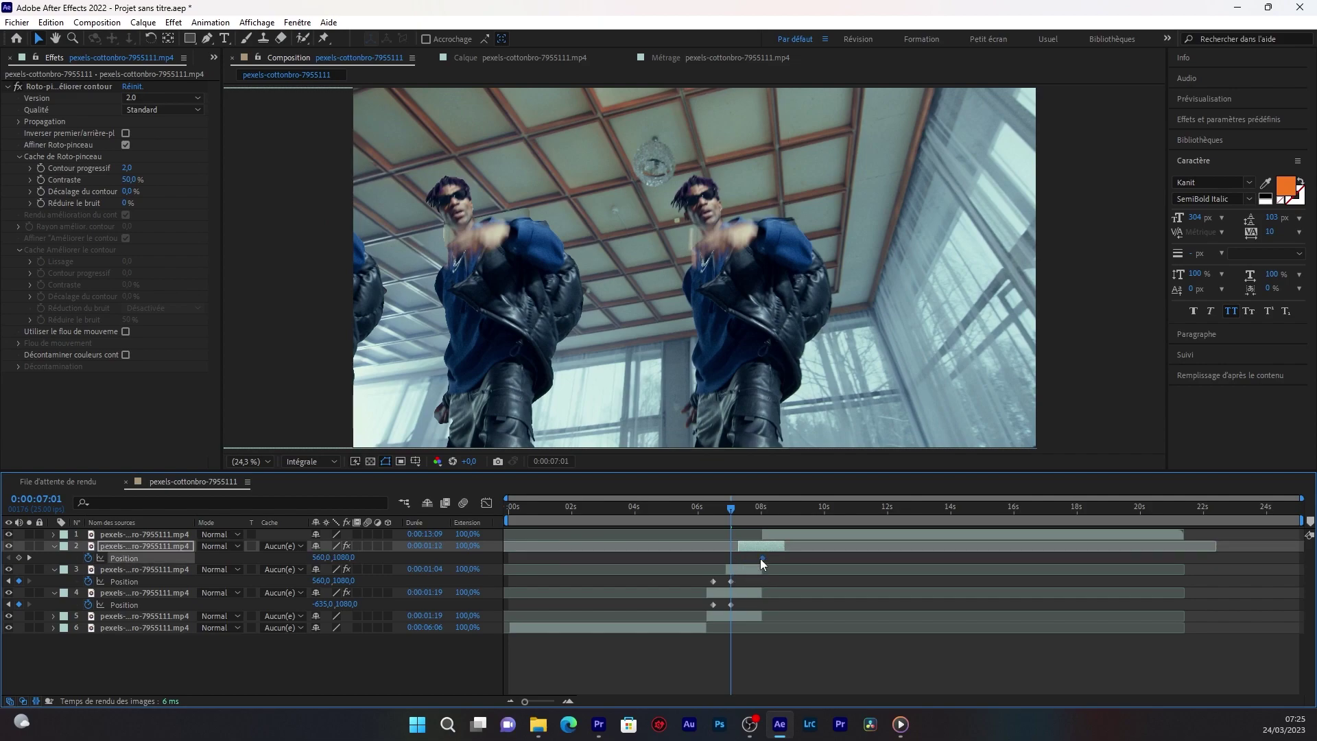
{"action": "left_click", "coordinate": [324, 557]}
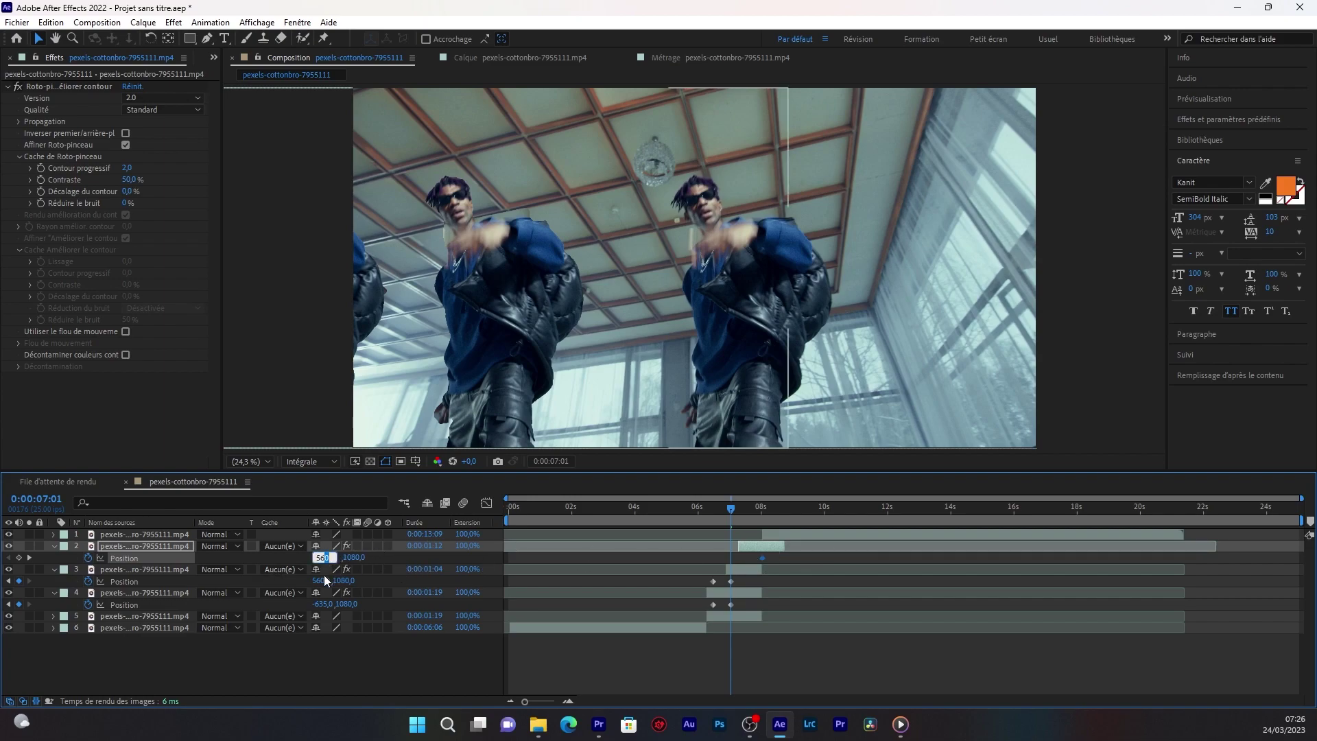
{"action": "key", "text": "Return"}
{"action": "left_click_drag", "start_coordinate": [676, 546], "coordinate": [870, 541]}
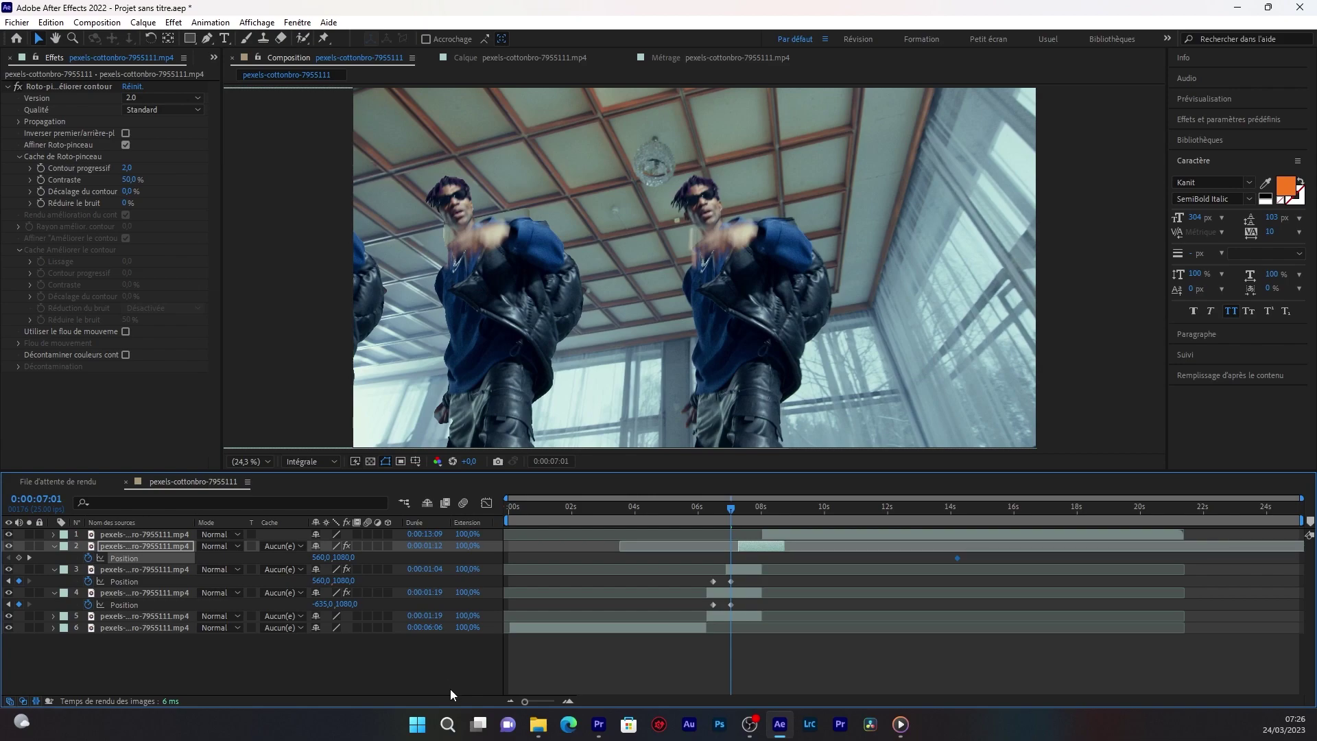
{"action": "key", "text": "ctrl+z"}
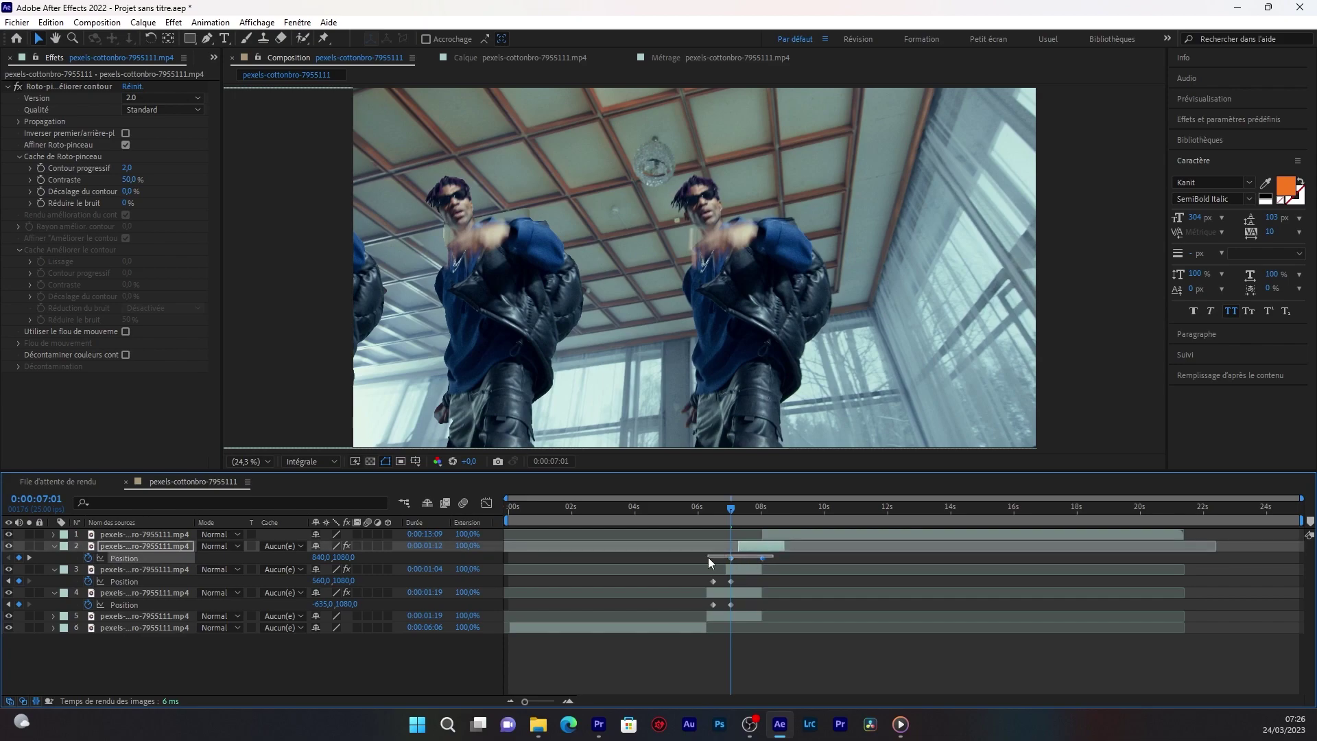
{"action": "key", "text": "Delete"}
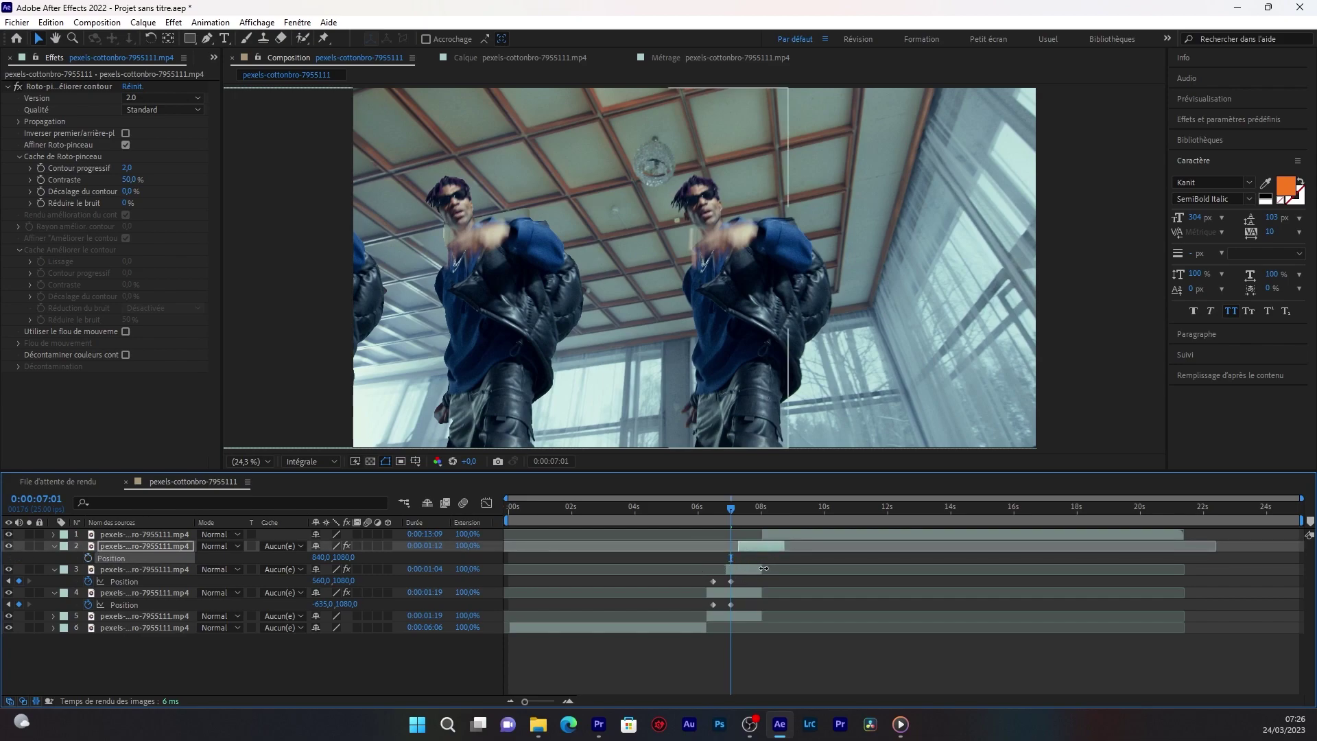
{"action": "left_click_drag", "start_coordinate": [755, 548], "coordinate": [748, 550]}
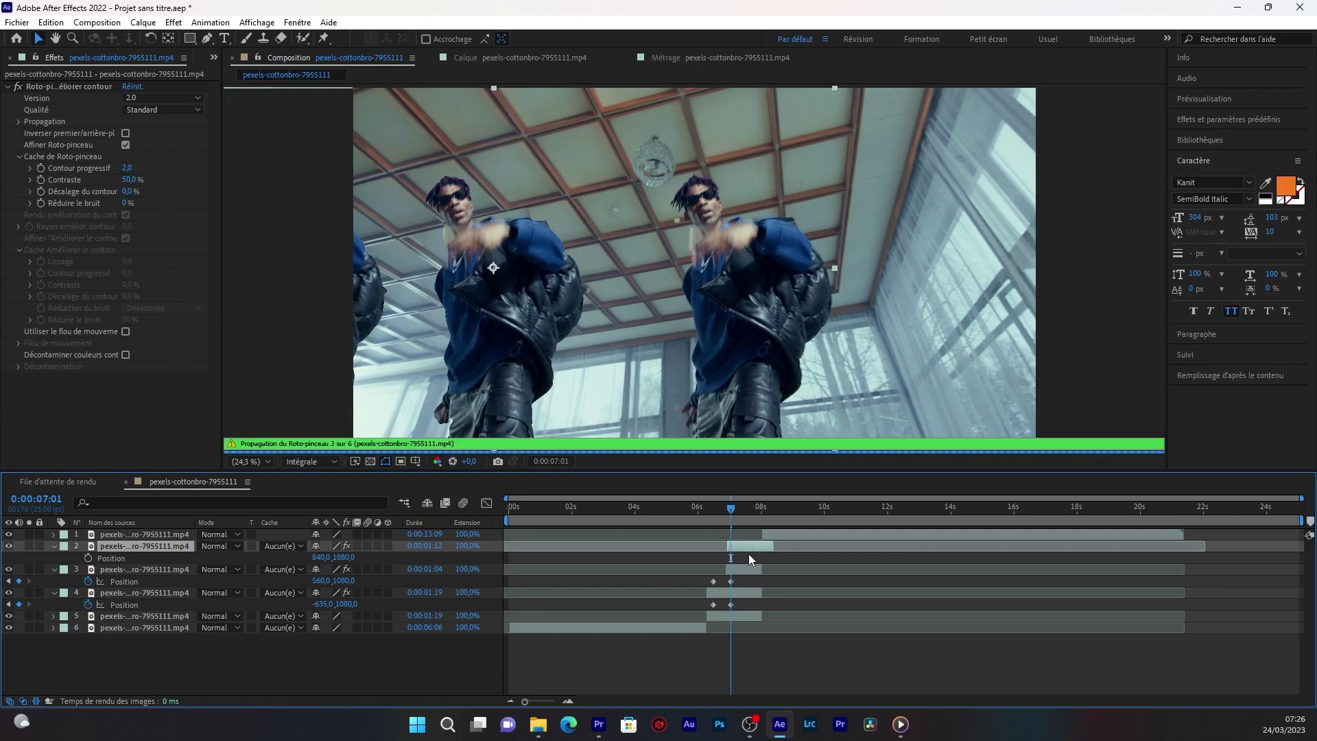
{"action": "key", "text": "ctrl+z"}
{"action": "key", "text": "ctrl+z"}
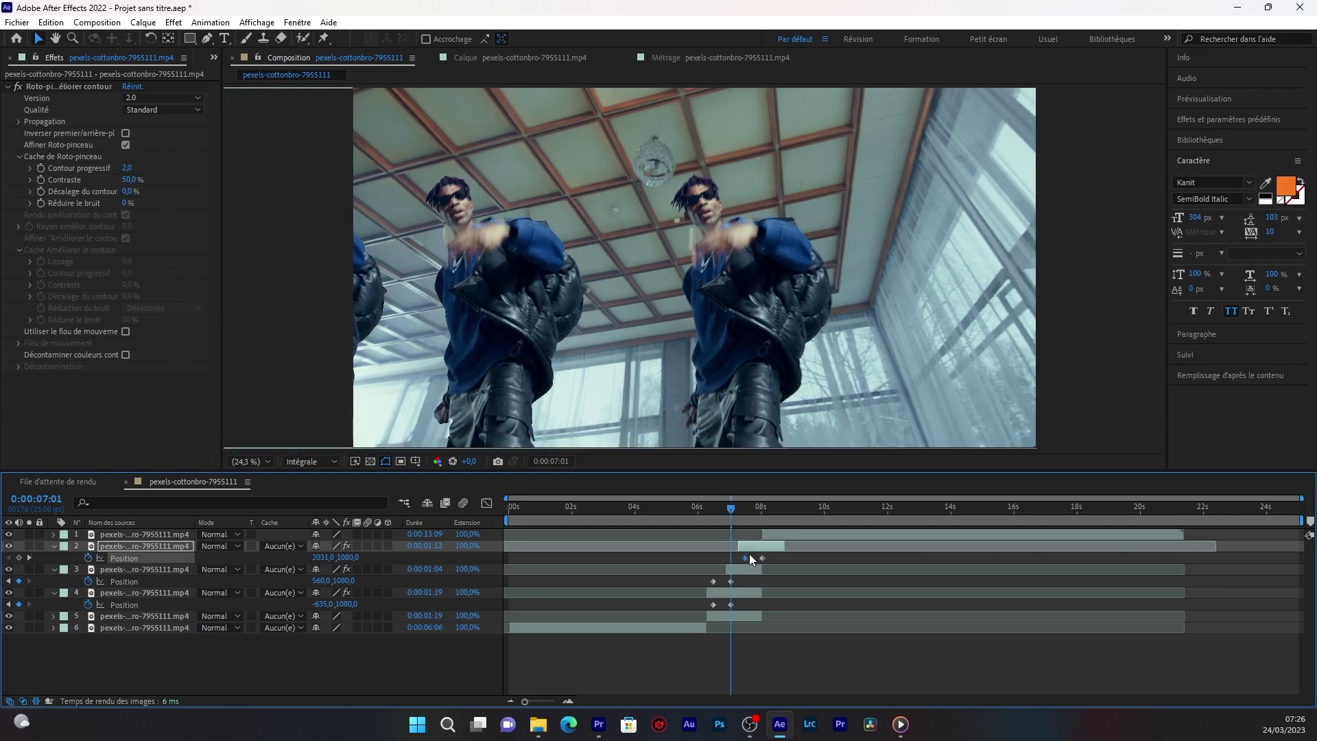
Push layer 2's clone right to about X 2723, then delete the extra dancer copy layer
{"action": "left_click_drag", "start_coordinate": [777, 555], "coordinate": [733, 561]}
{"action": "left_click_drag", "start_coordinate": [323, 556], "coordinate": [348, 556]}
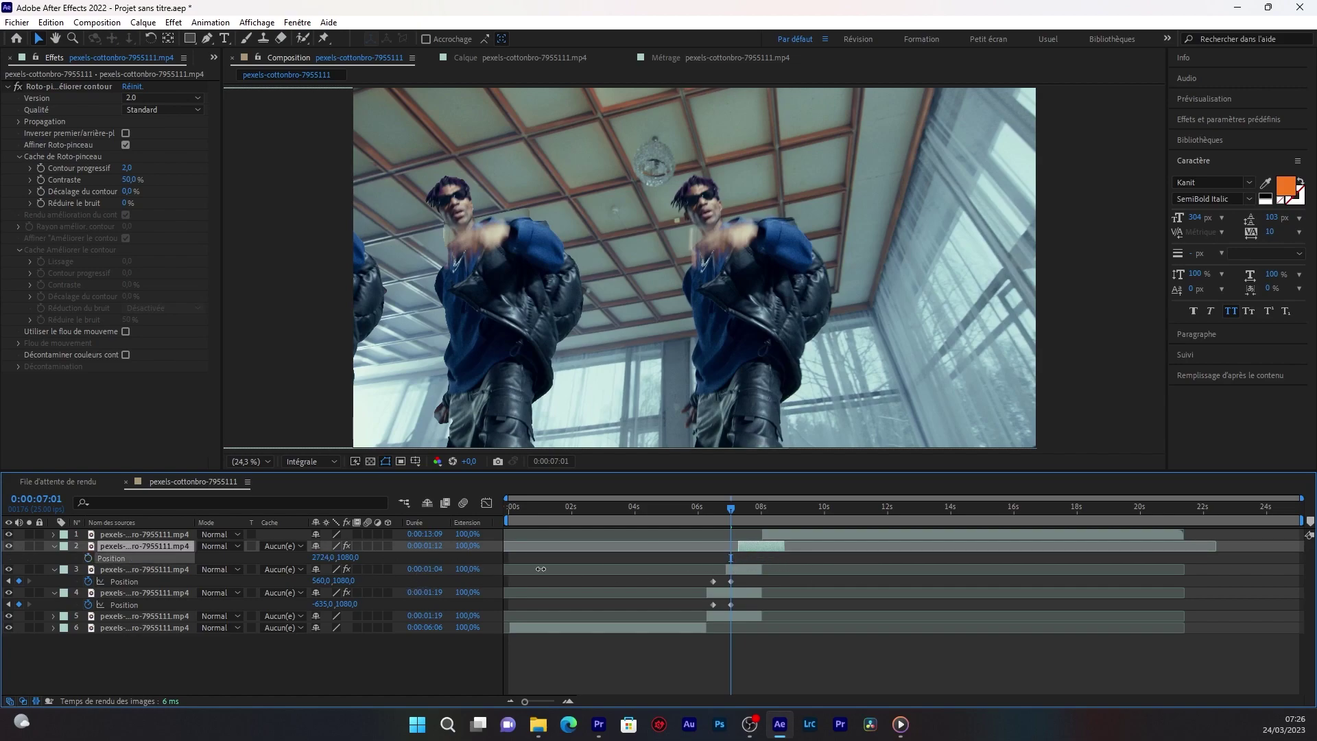
{"action": "left_click_drag", "start_coordinate": [541, 569], "coordinate": [539, 568]}
{"action": "left_click", "coordinate": [694, 686]}
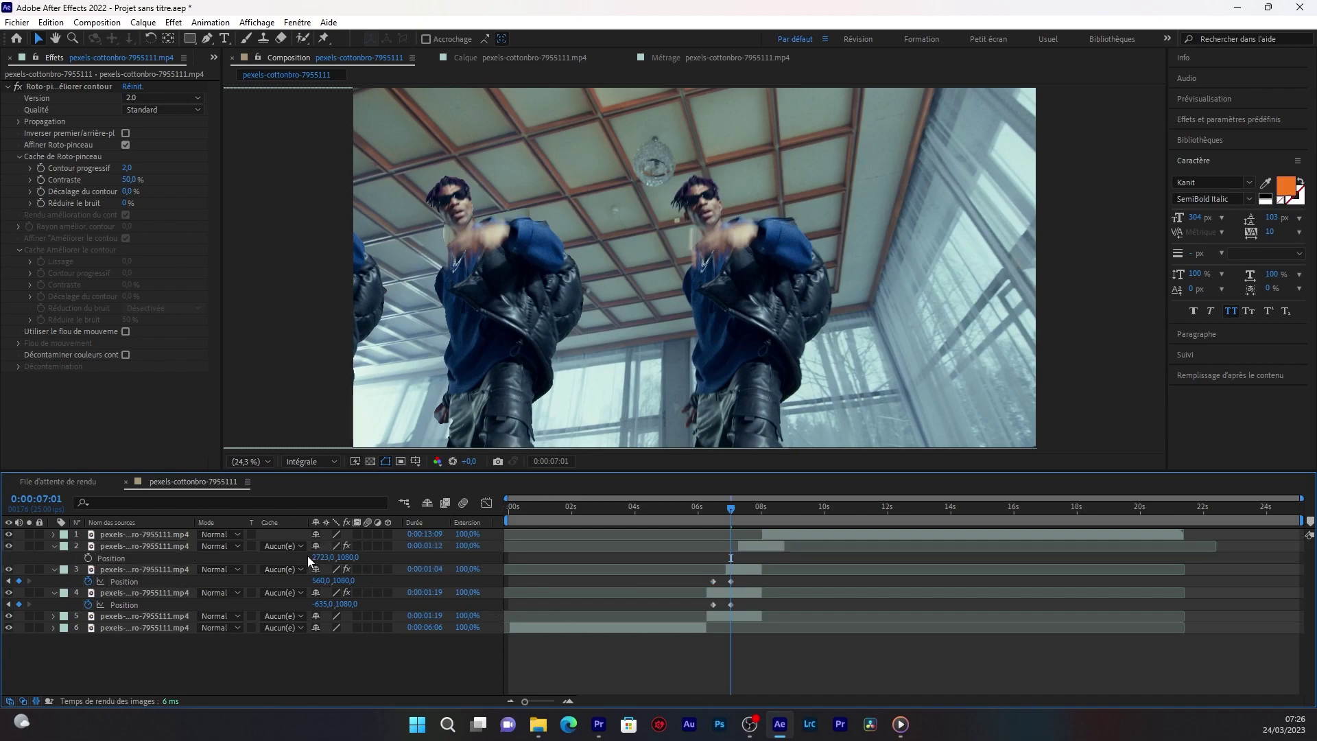
{"action": "left_click_drag", "start_coordinate": [319, 556], "coordinate": [511, 571]}
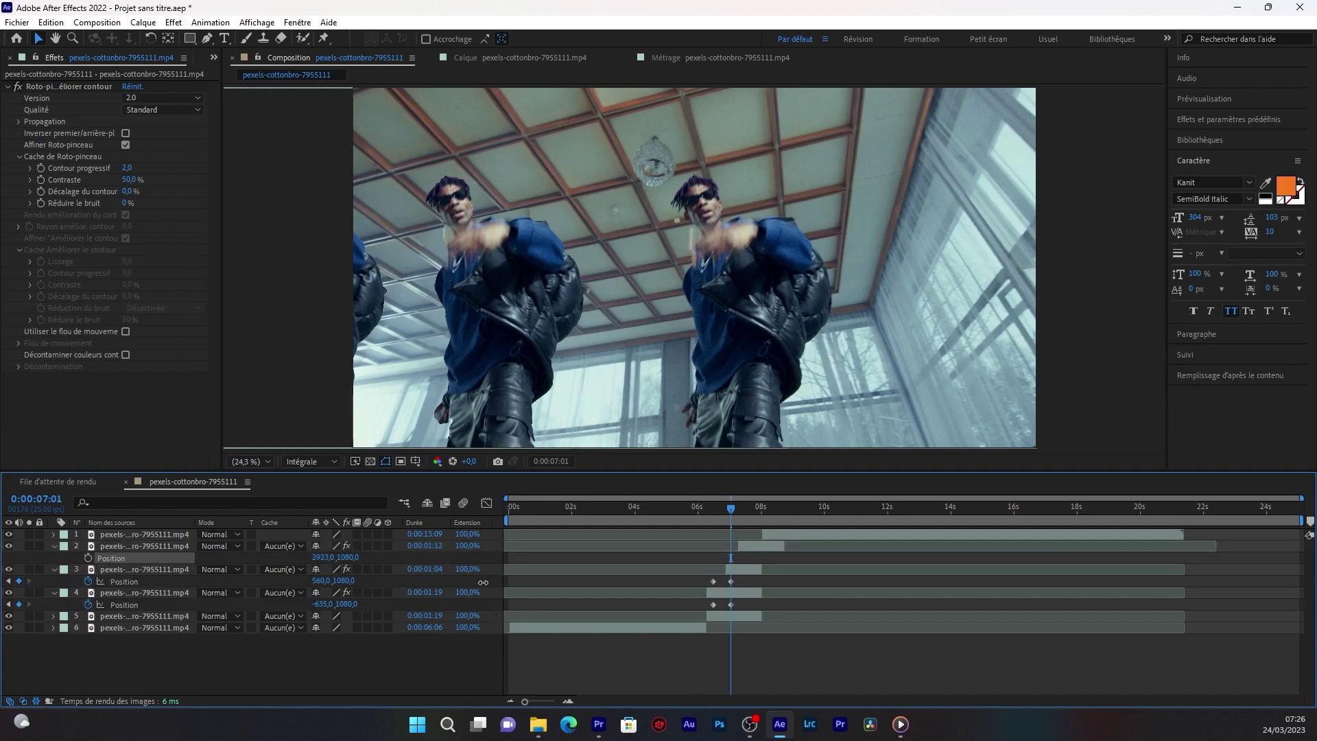
{"action": "left_click", "coordinate": [137, 547]}
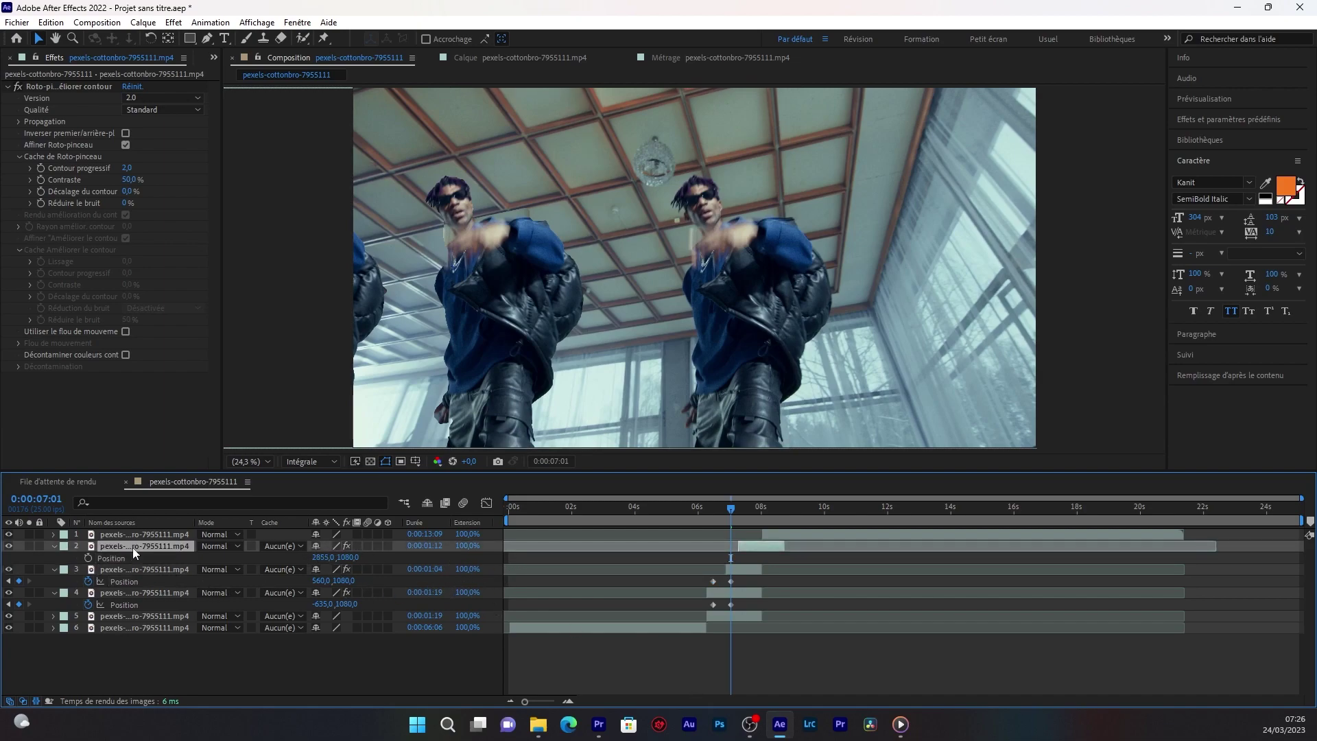
{"action": "key", "text": "Delete"}
Step back a few frames, drop the preview to one-third resolution, and duplicate the top dancer copy
{"action": "left_click", "coordinate": [737, 545]}
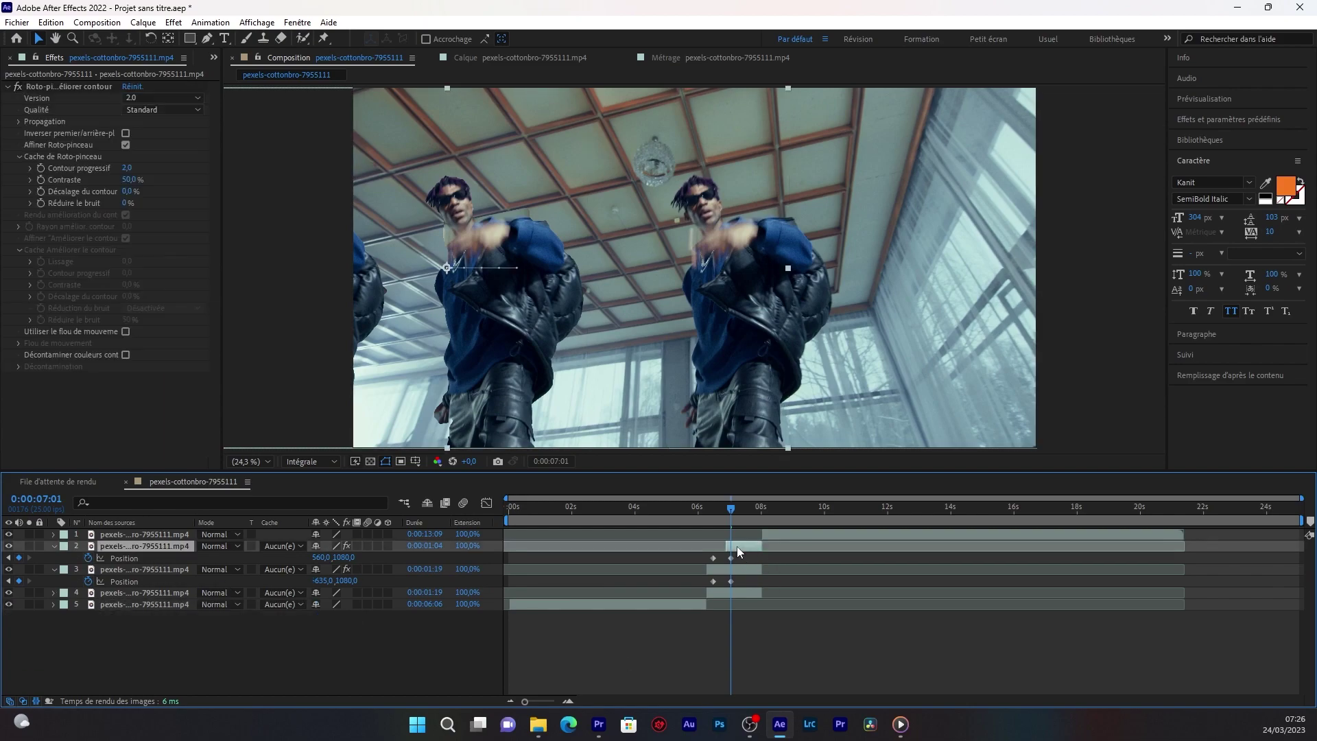
{"action": "mouse_move", "coordinate": [729, 509]}
{"action": "left_mouse_down"}
{"action": "mouse_move", "coordinate": [719, 521]}
{"action": "mouse_move", "coordinate": [738, 526]}
{"action": "mouse_move", "coordinate": [743, 550]}
{"action": "left_mouse_up"}
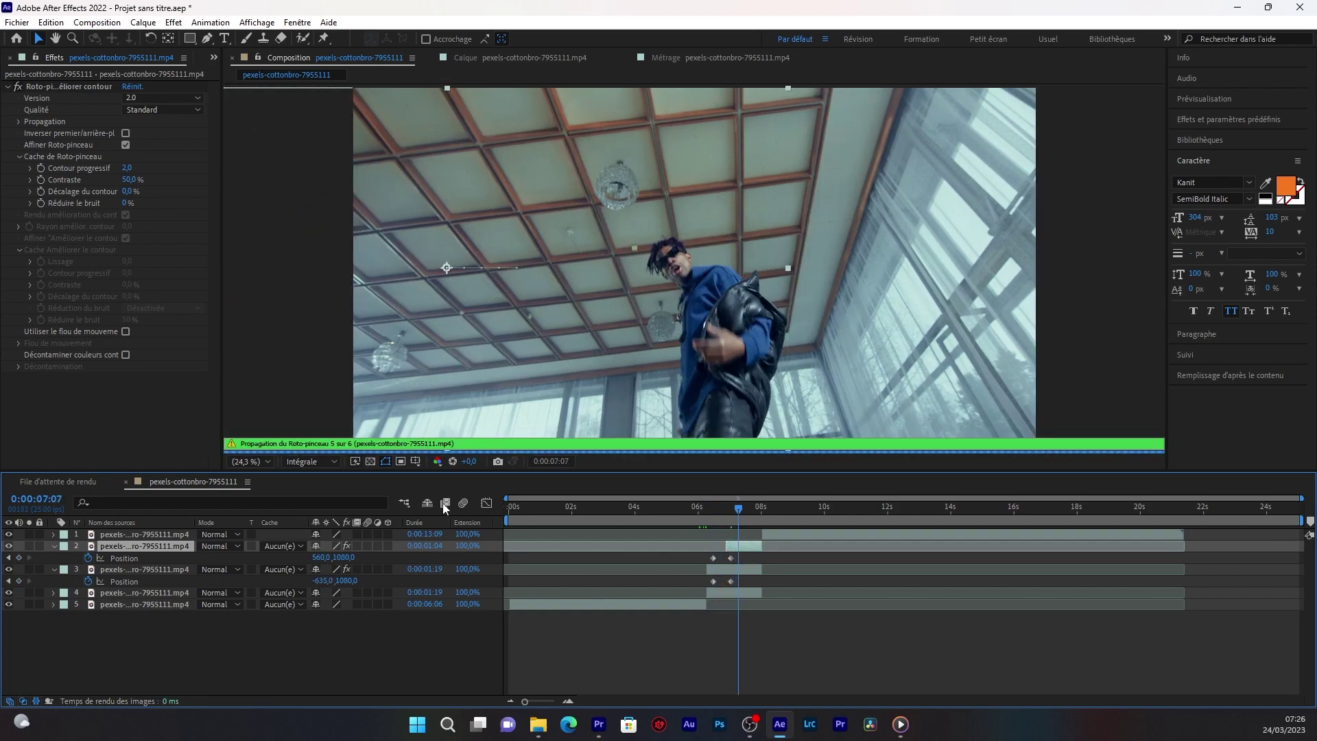
{"action": "left_click", "coordinate": [331, 460]}
{"action": "left_click", "coordinate": [318, 530]}
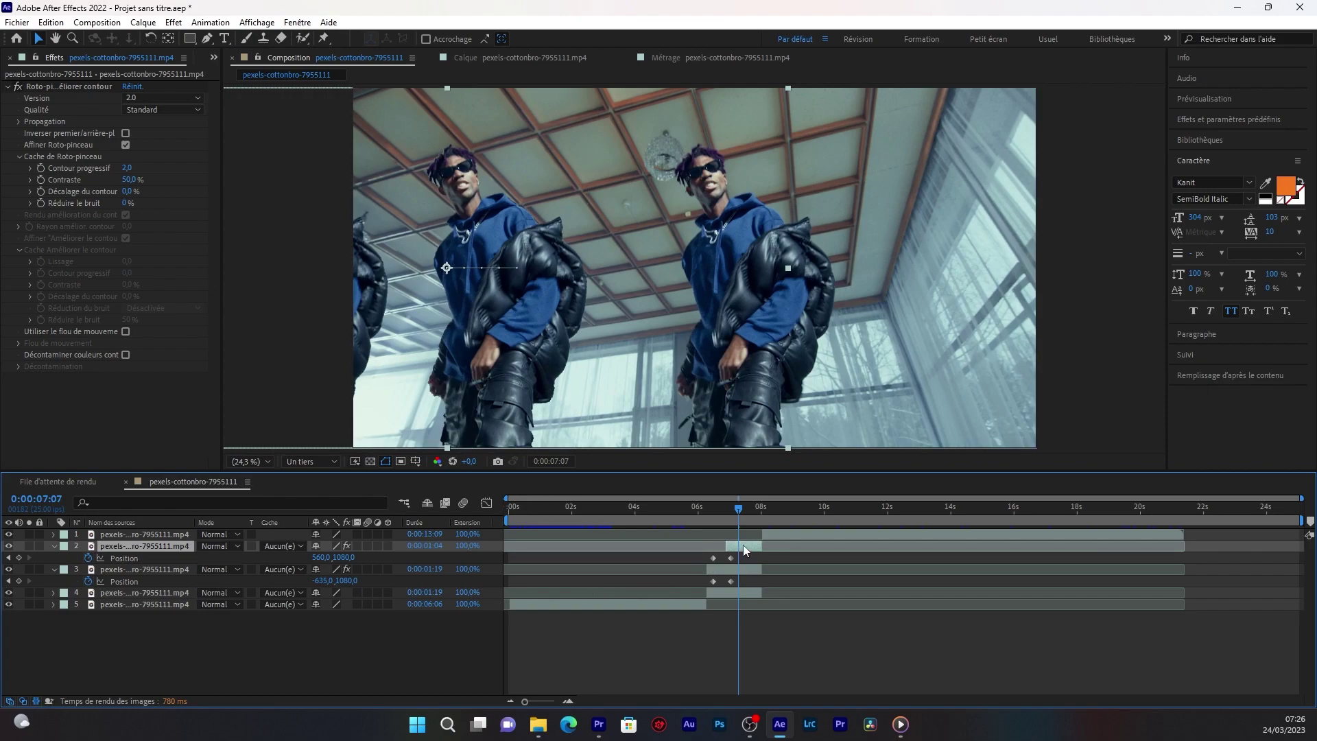
{"action": "key", "text": "ctrl+d"}
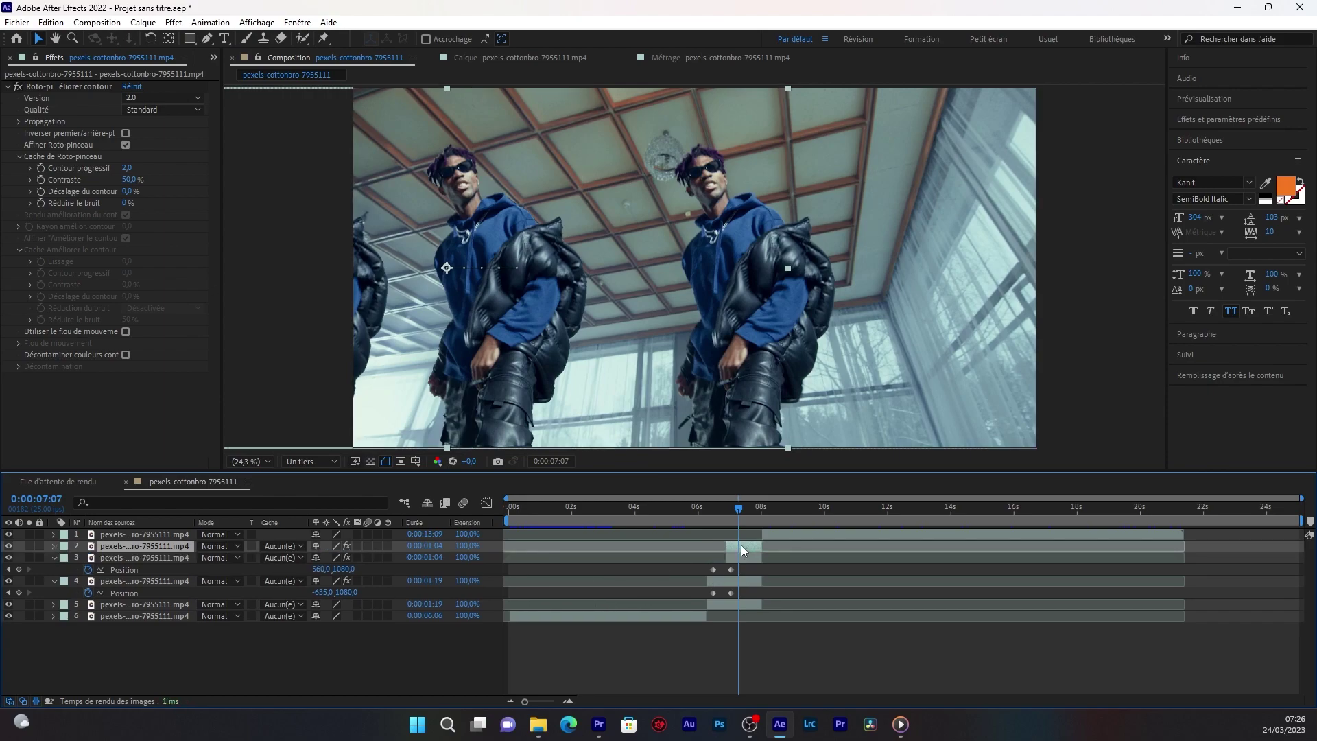
Delete the new copy's first Position keyframe, keeping only the remaining one
{"action": "key", "text": "p"}
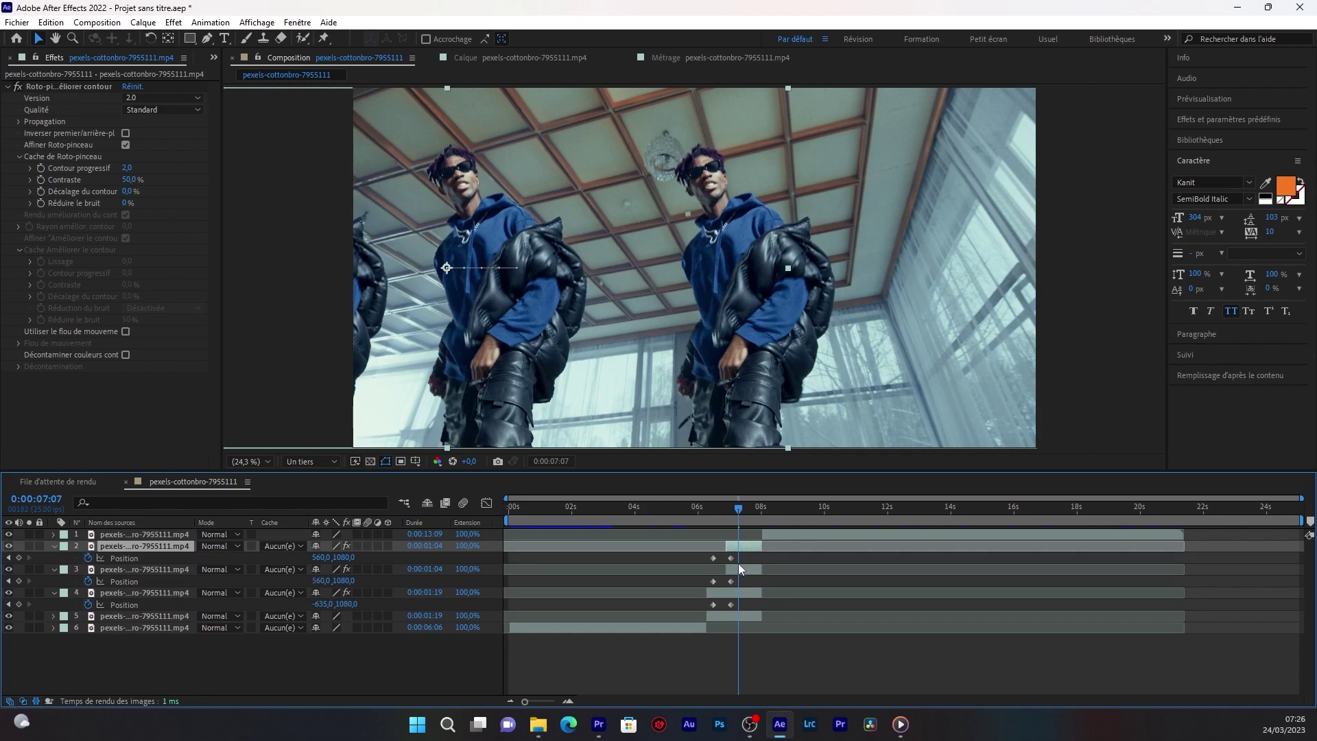
{"action": "left_click", "coordinate": [713, 557]}
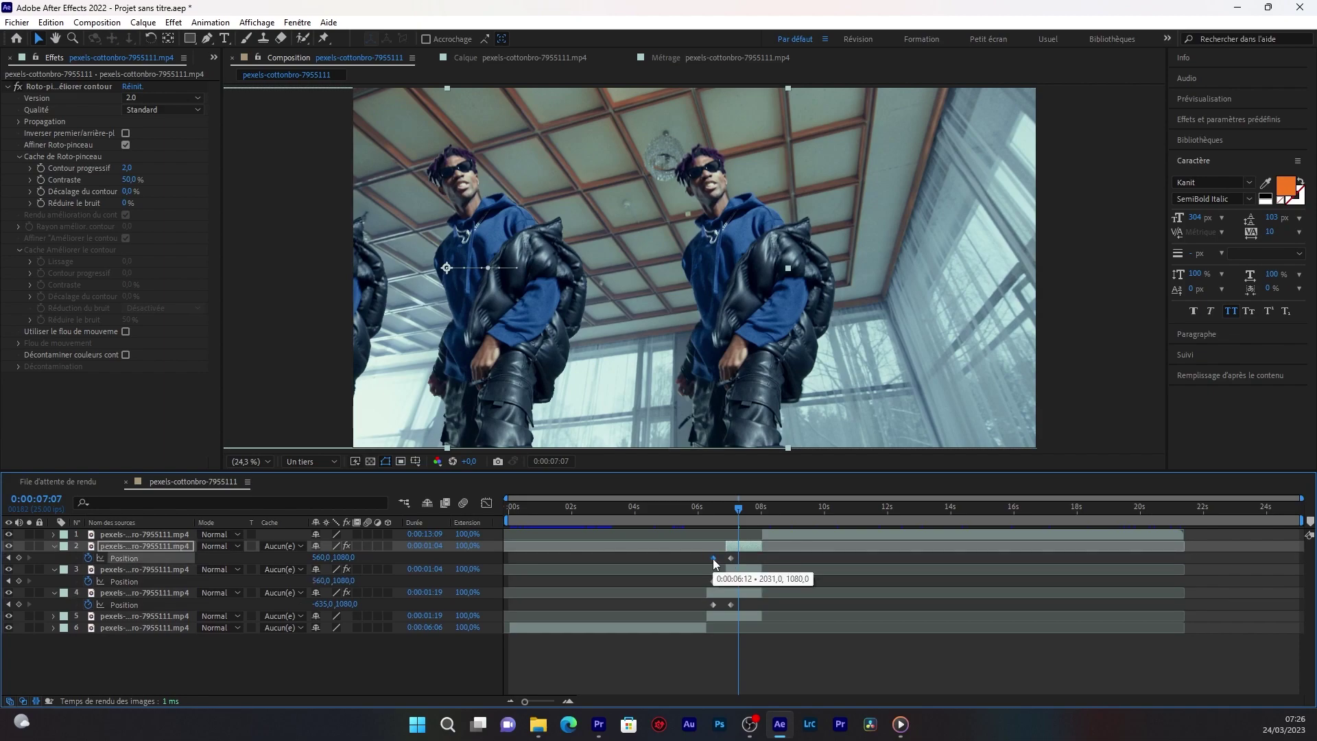
{"action": "key", "text": "Delete"}
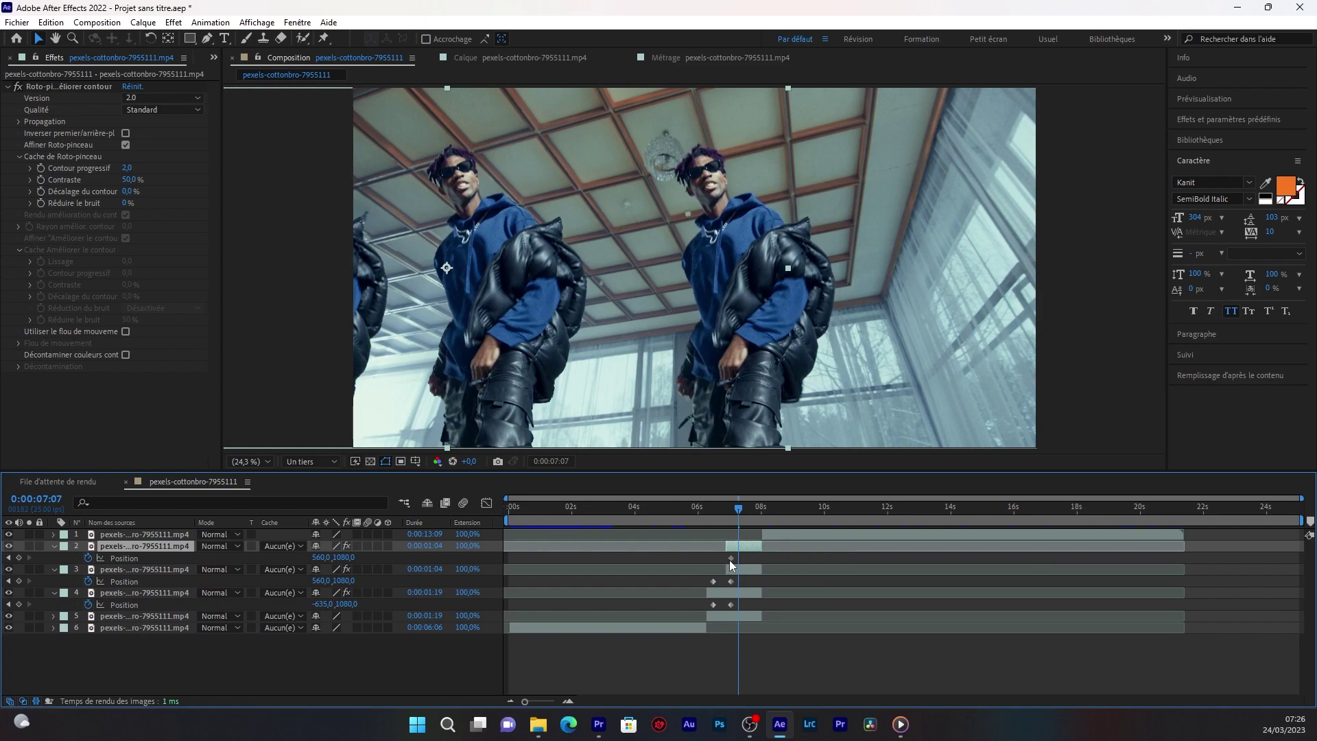
{"action": "left_click", "coordinate": [731, 558]}
Slide the copy right to about 2922, 1080 so it stands as a third dancer
{"action": "left_click_drag", "start_coordinate": [320, 561], "coordinate": [1305, 684]}
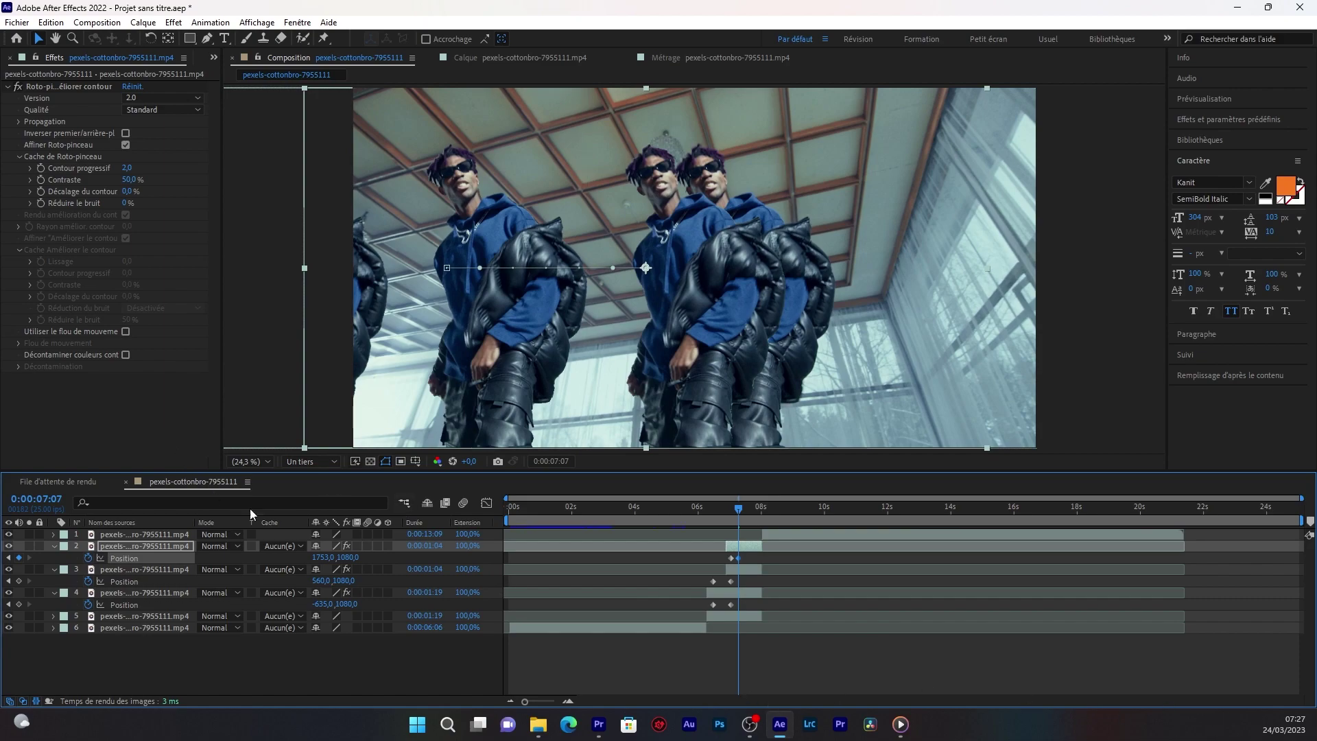
{"action": "left_click_drag", "start_coordinate": [317, 564], "coordinate": [415, 449]}
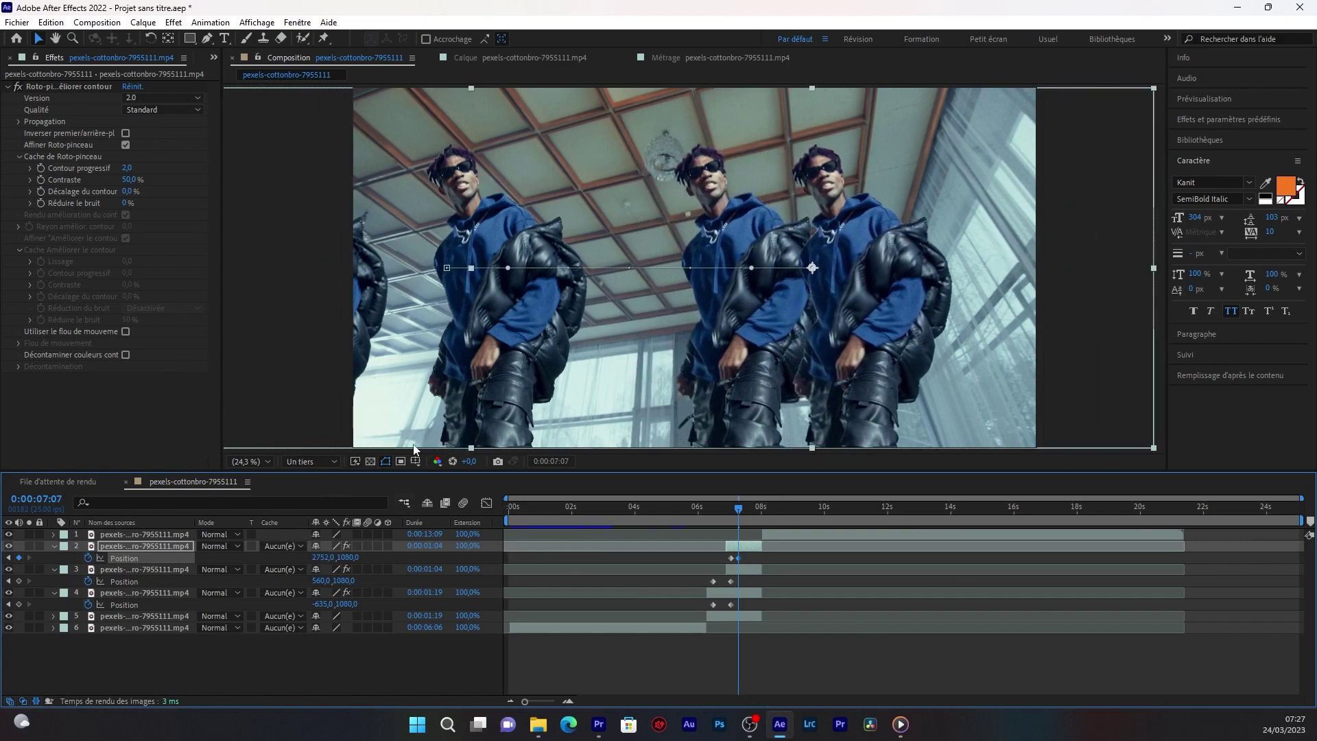
{"action": "left_click_drag", "start_coordinate": [322, 557], "coordinate": [532, 550]}
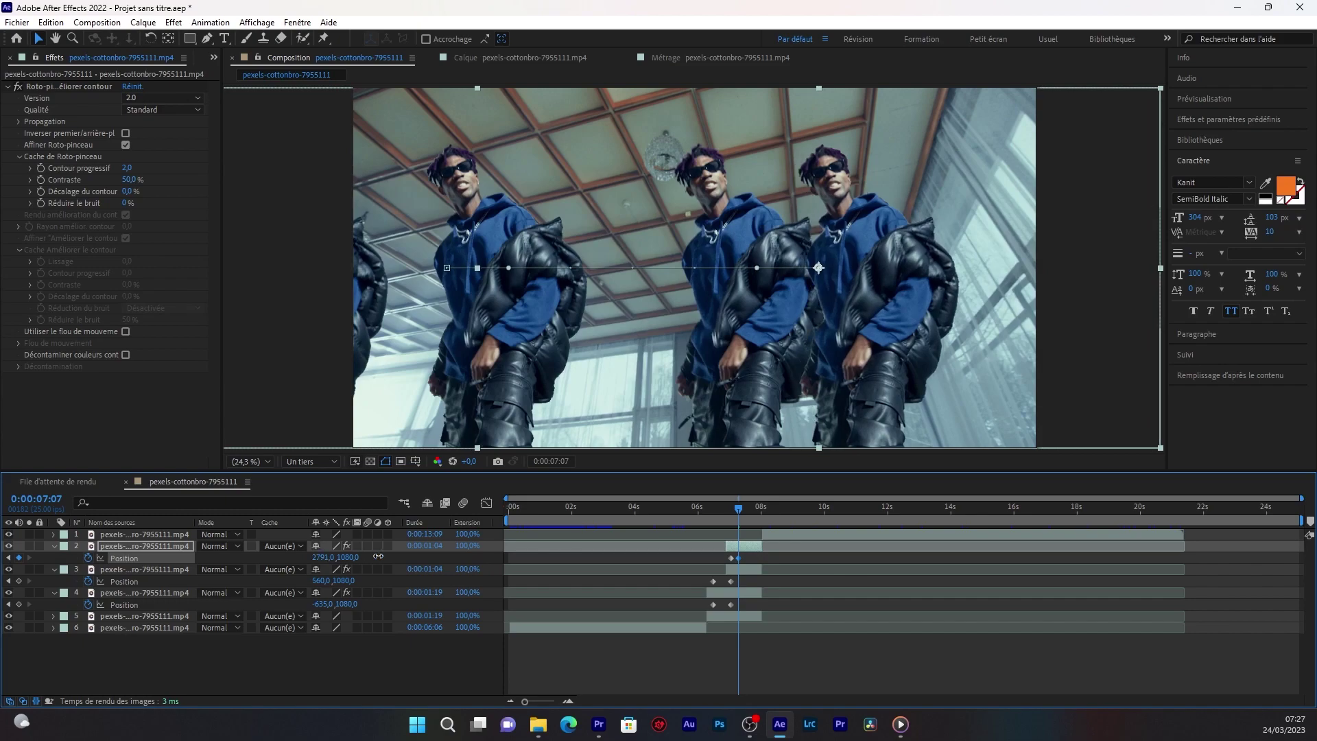
{"action": "left_click_drag", "start_coordinate": [739, 558], "coordinate": [730, 558]}
{"action": "left_click", "coordinate": [731, 558]}
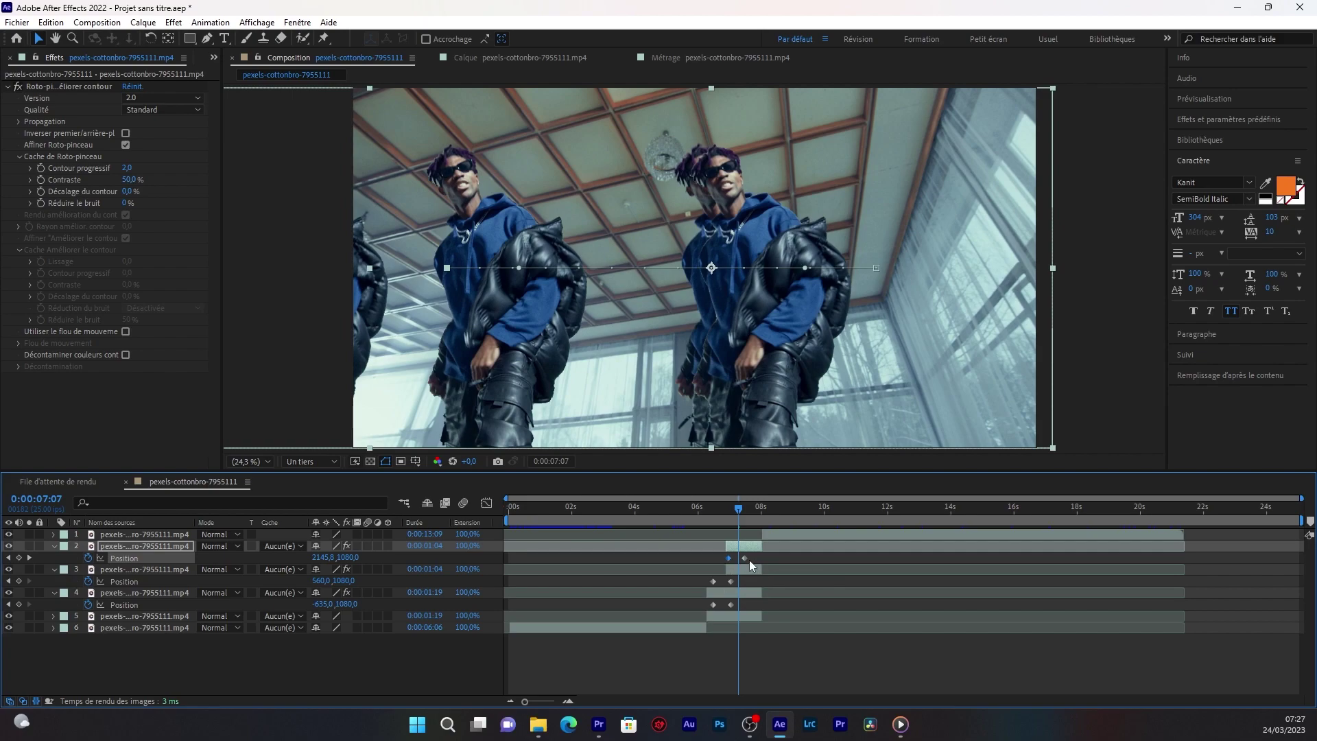
{"action": "left_click_drag", "start_coordinate": [323, 557], "coordinate": [724, 567]}
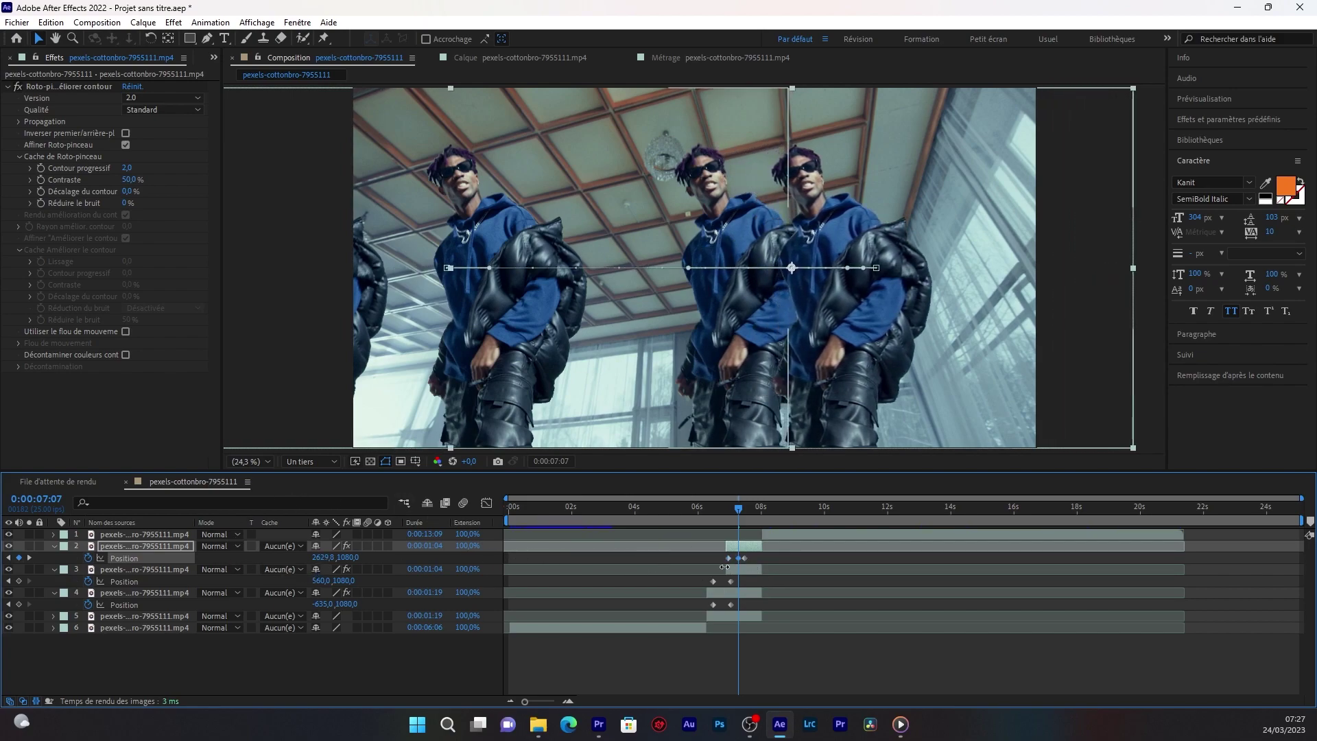
{"action": "left_click", "coordinate": [748, 557]}
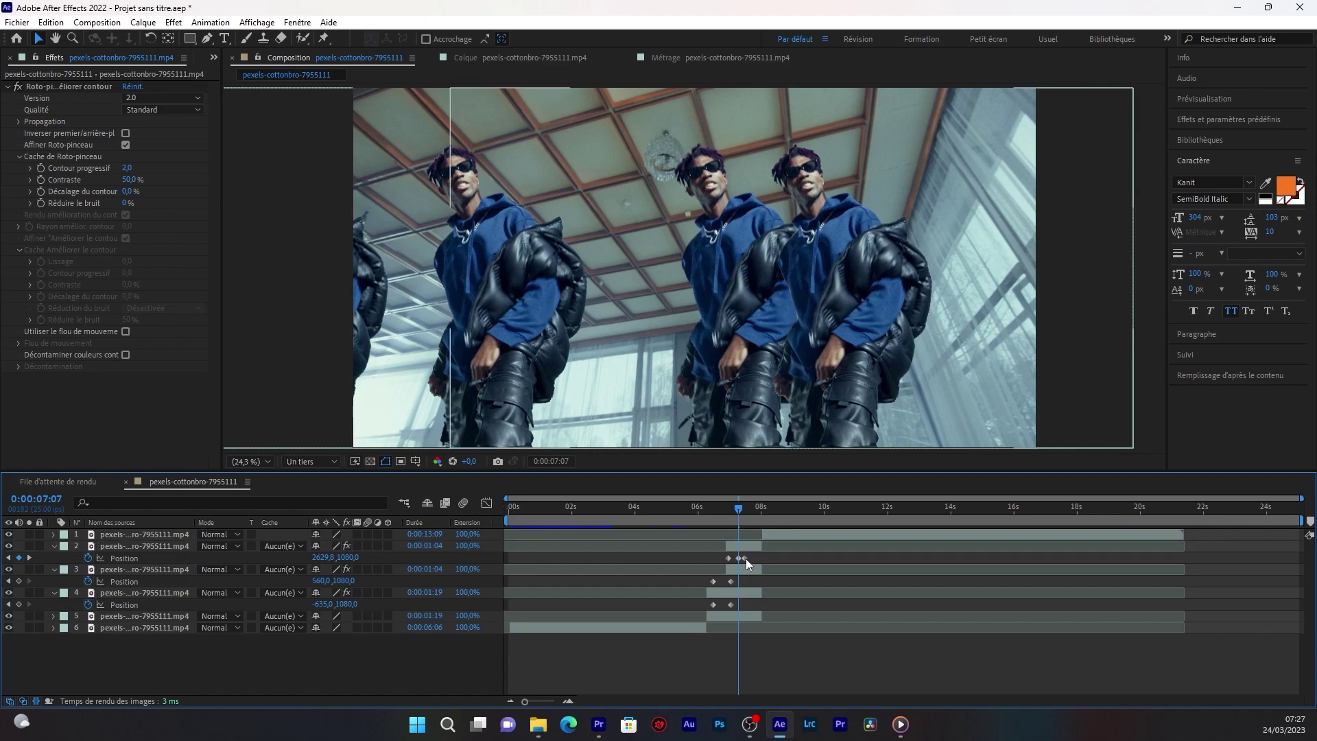
{"action": "left_click", "coordinate": [746, 558]}
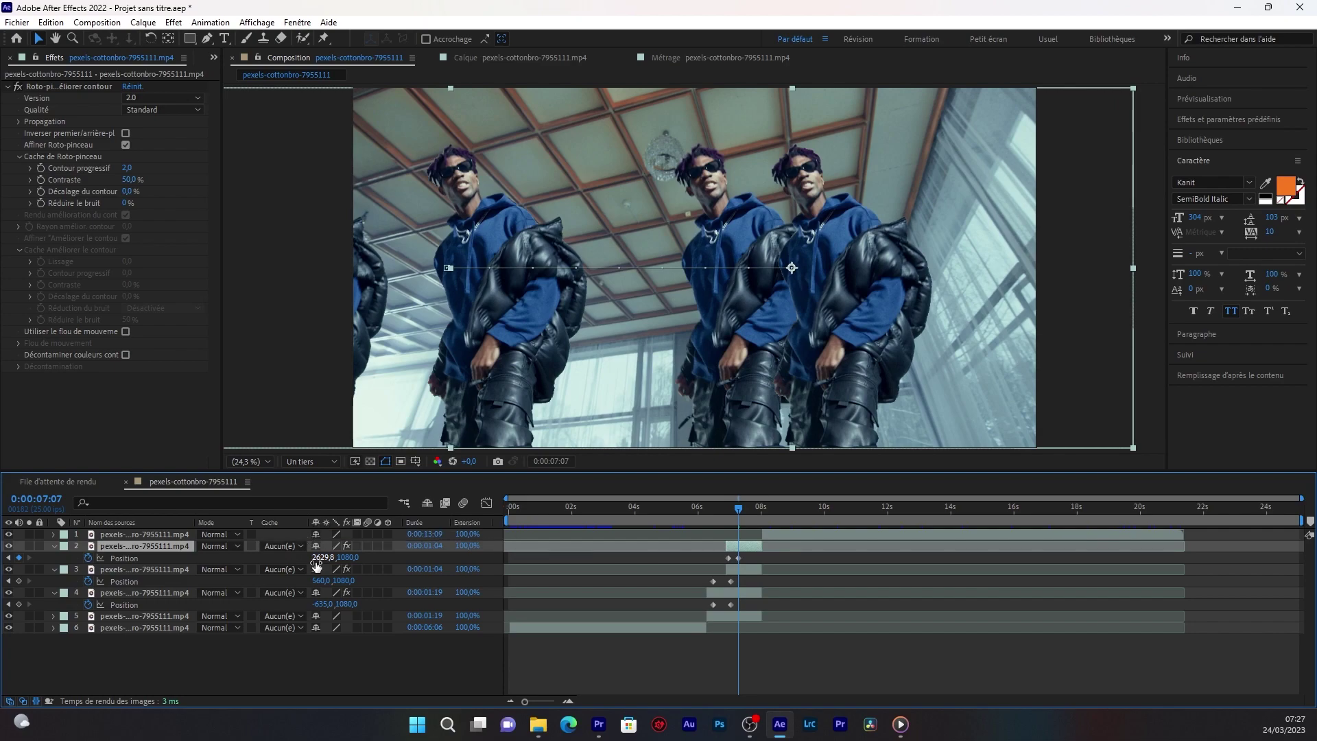
{"action": "left_click_drag", "start_coordinate": [317, 559], "coordinate": [522, 554]}
At 0:00:07:21 pull the copy left to Position 2053, 1080 and enable motion blur on the top layers
{"action": "left_click", "coordinate": [756, 508]}
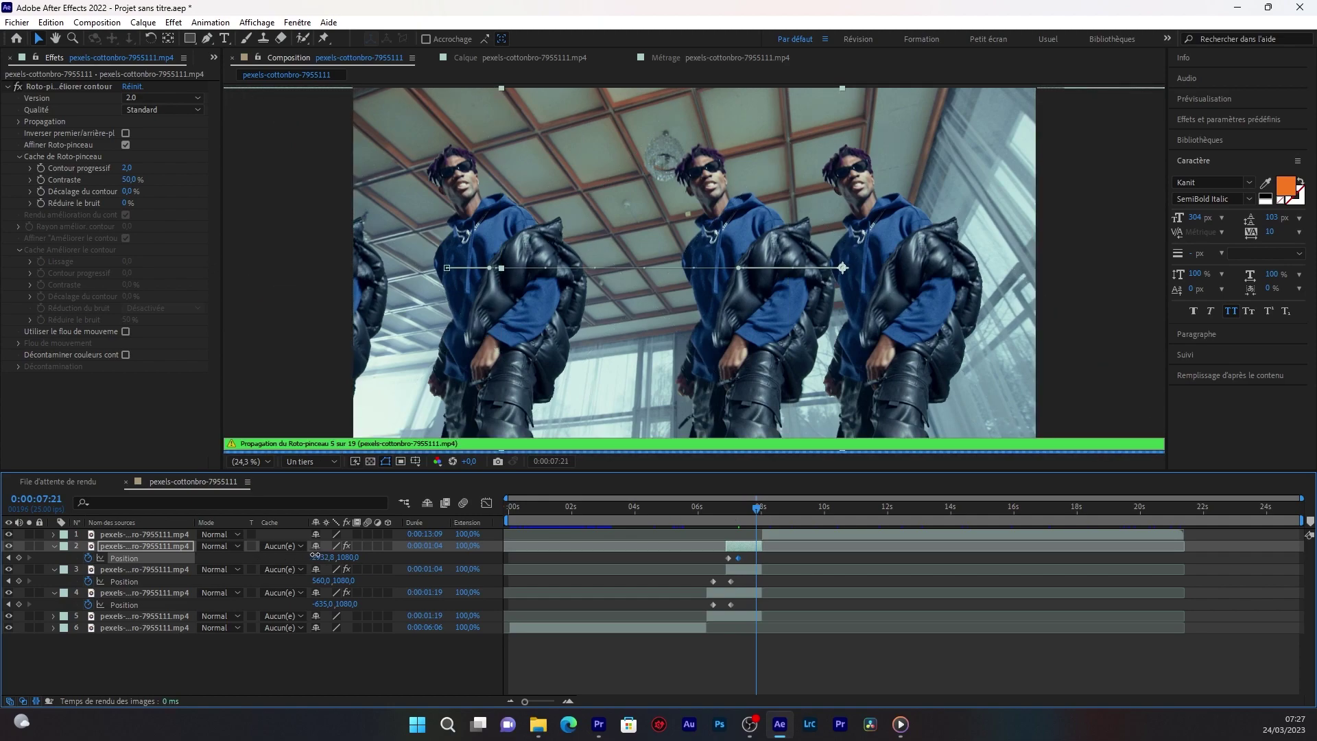
{"action": "left_click_drag", "start_coordinate": [314, 555], "coordinate": [205, 591]}
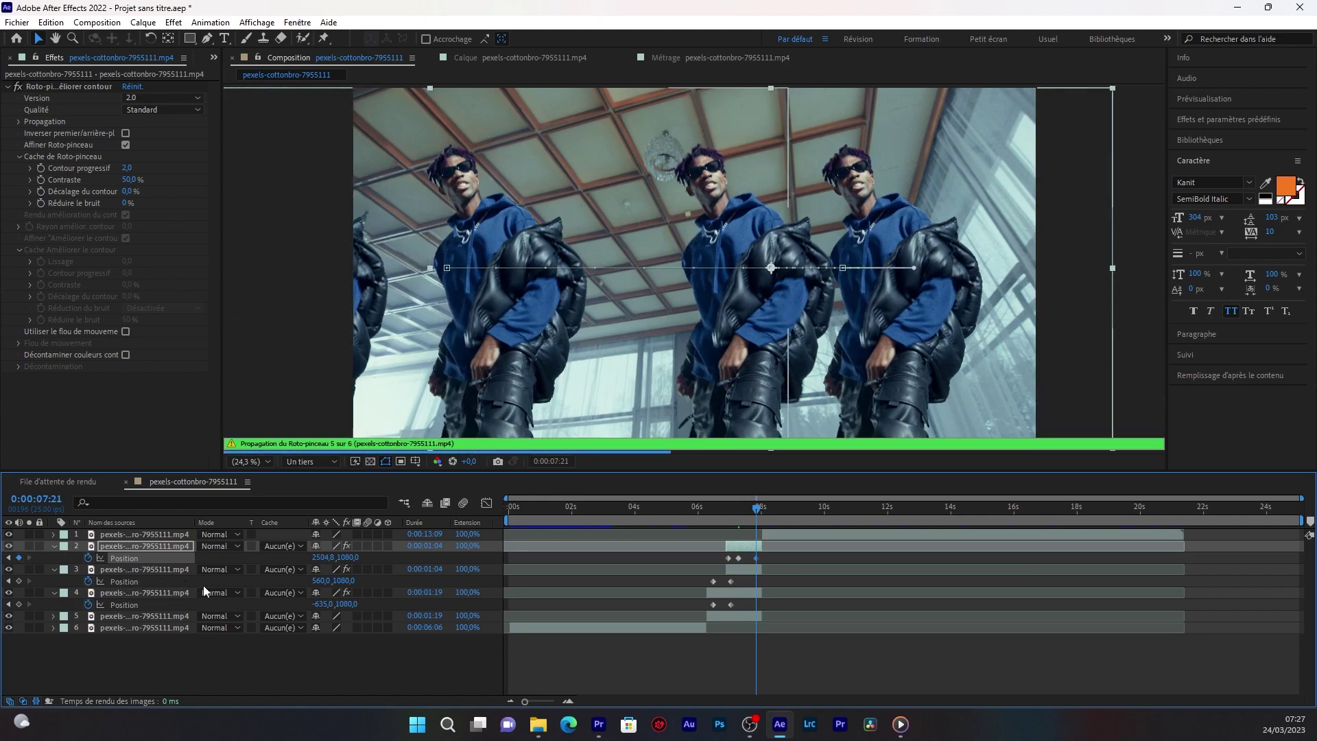
{"action": "left_click_drag", "start_coordinate": [322, 557], "coordinate": [229, 568]}
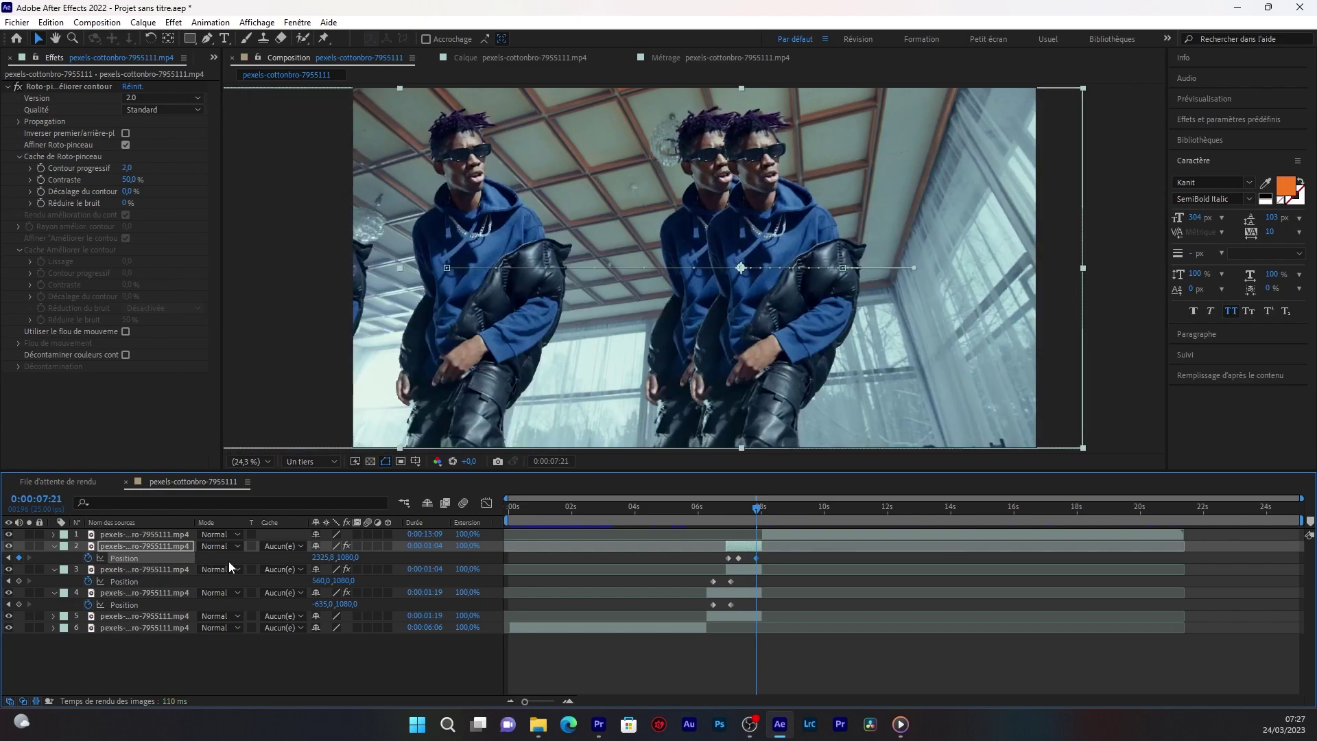
{"action": "left_click_drag", "start_coordinate": [322, 557], "coordinate": [214, 560]}
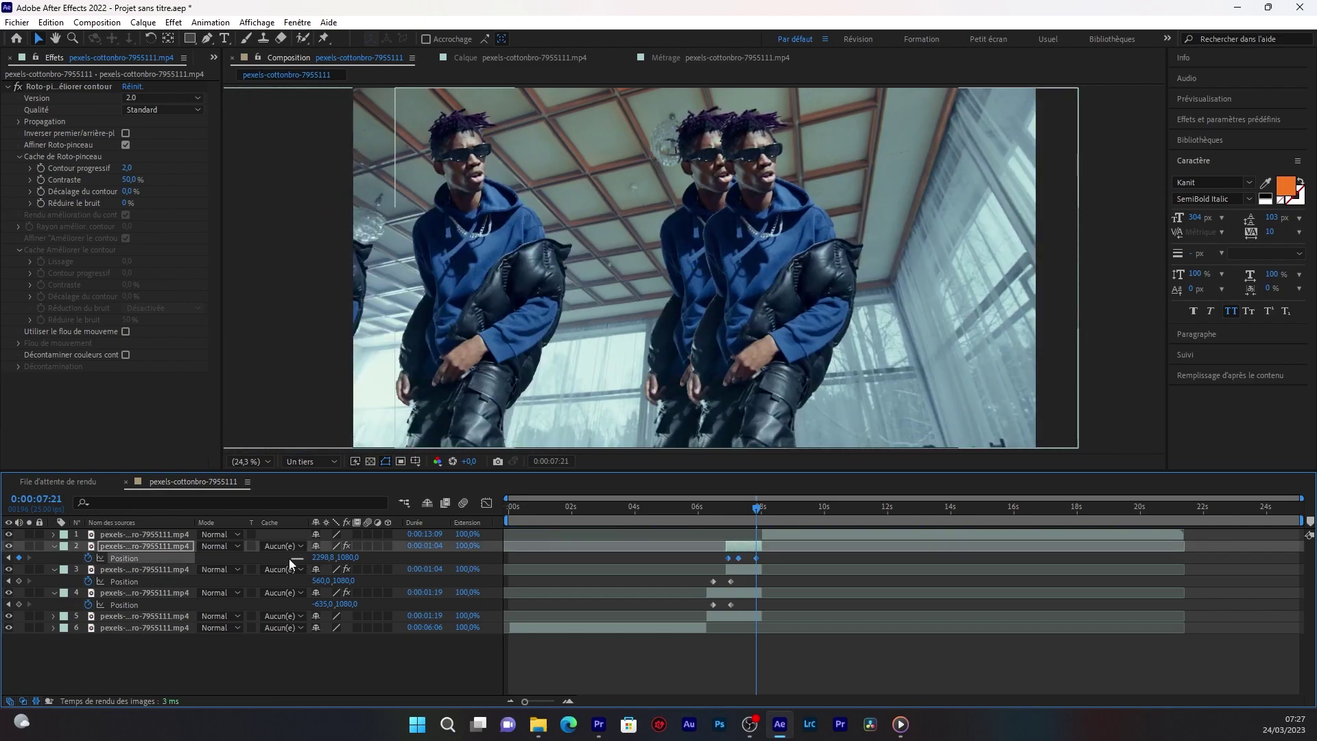
{"action": "left_click_drag", "start_coordinate": [327, 557], "coordinate": [160, 559]}
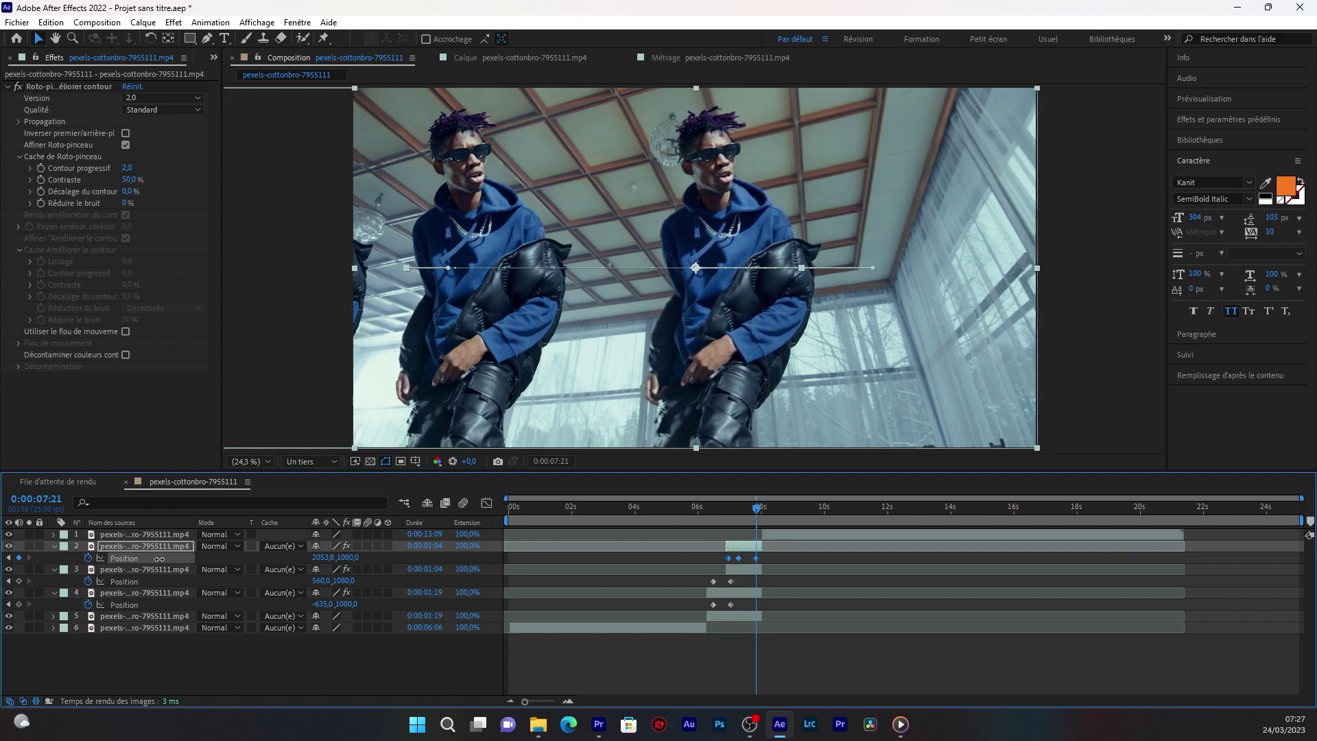
{"action": "left_click", "coordinate": [685, 663]}
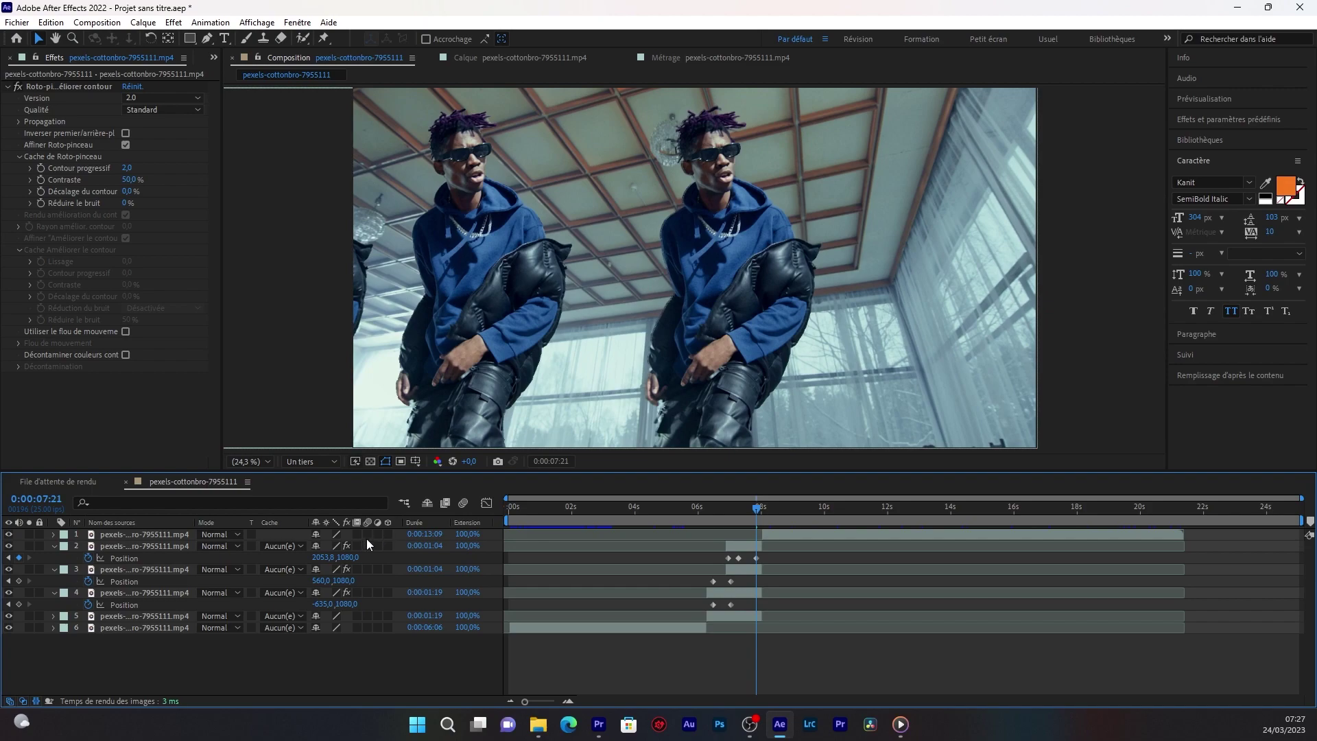
{"action": "left_click_drag", "start_coordinate": [368, 533], "coordinate": [365, 599]}
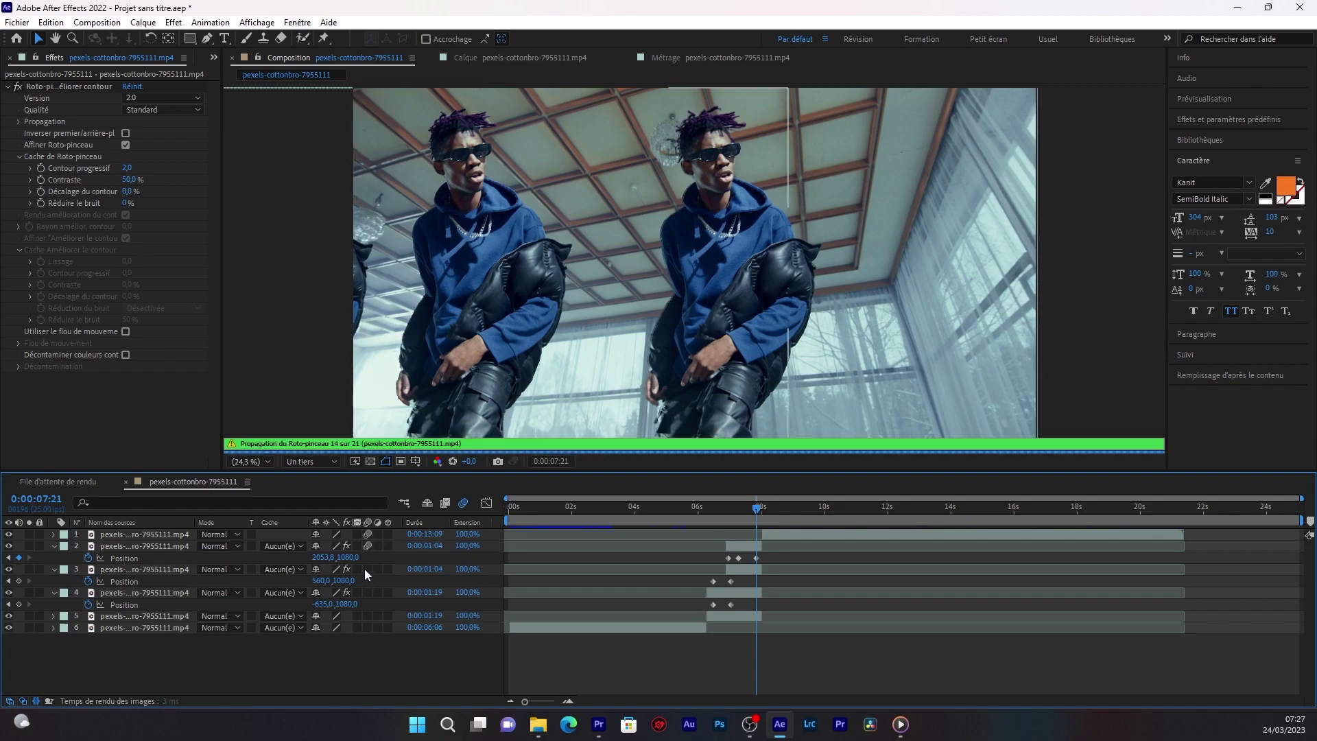
Enable motion blur on layer 5, set preview to one-quarter resolution, and return to about 0:00:07:04
{"action": "left_click", "coordinate": [368, 613]}
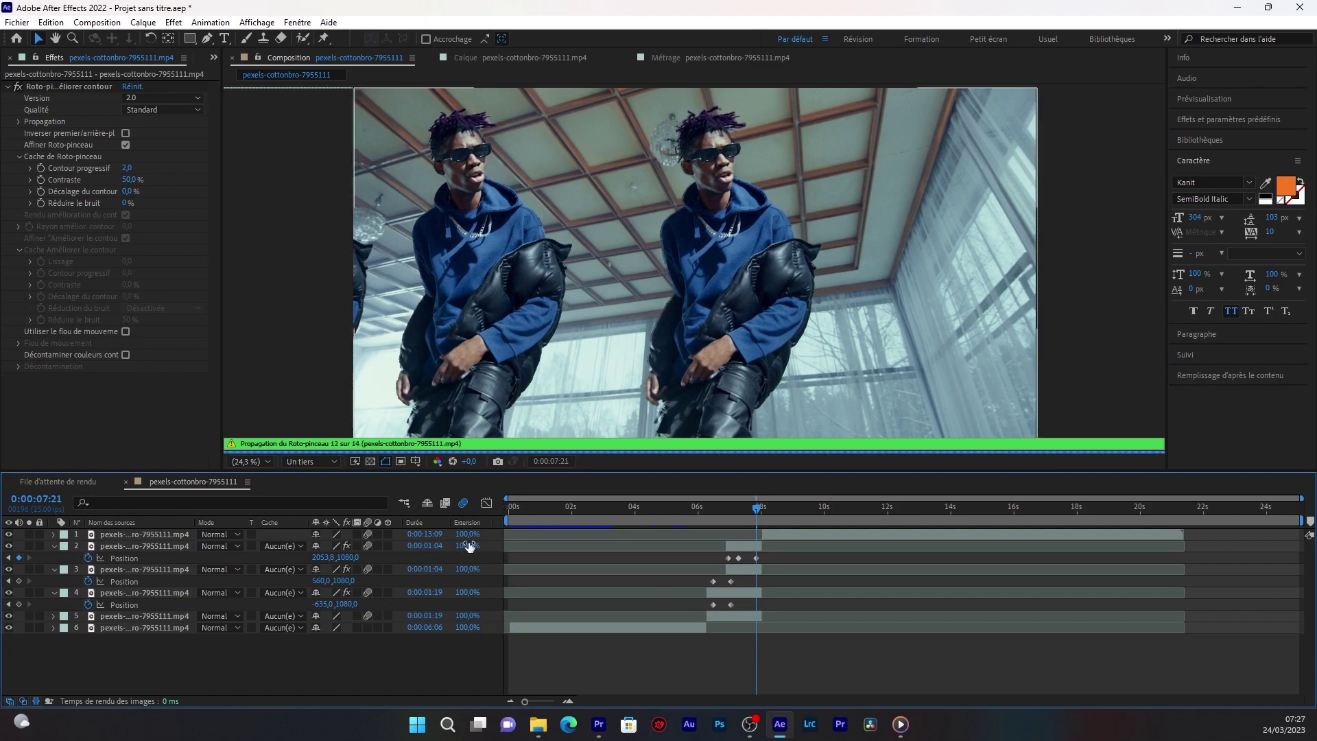
{"action": "left_click", "coordinate": [331, 464]}
{"action": "left_click", "coordinate": [329, 538]}
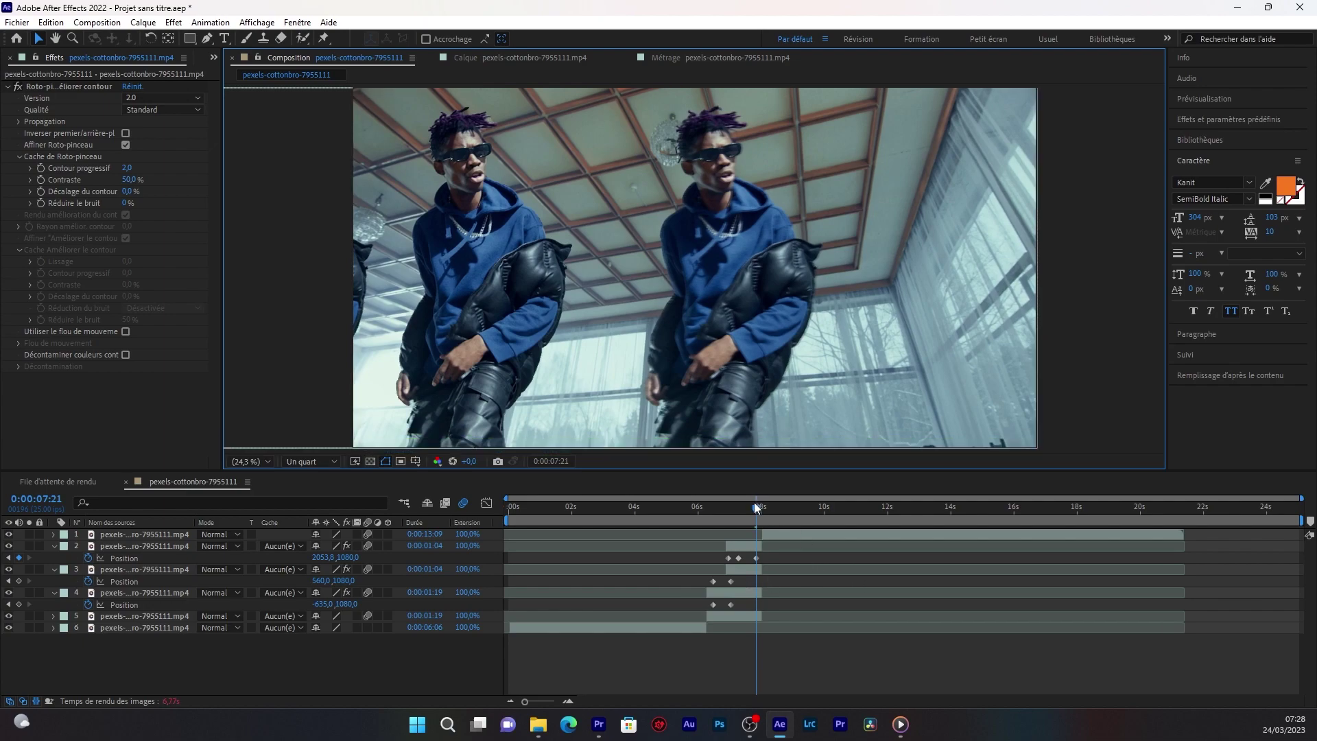
{"action": "mouse_move", "coordinate": [754, 503]}
{"action": "left_mouse_down"}
{"action": "mouse_move", "coordinate": [697, 509]}
{"action": "mouse_move", "coordinate": [766, 507]}
{"action": "mouse_move", "coordinate": [738, 499]}
{"action": "left_mouse_up"}
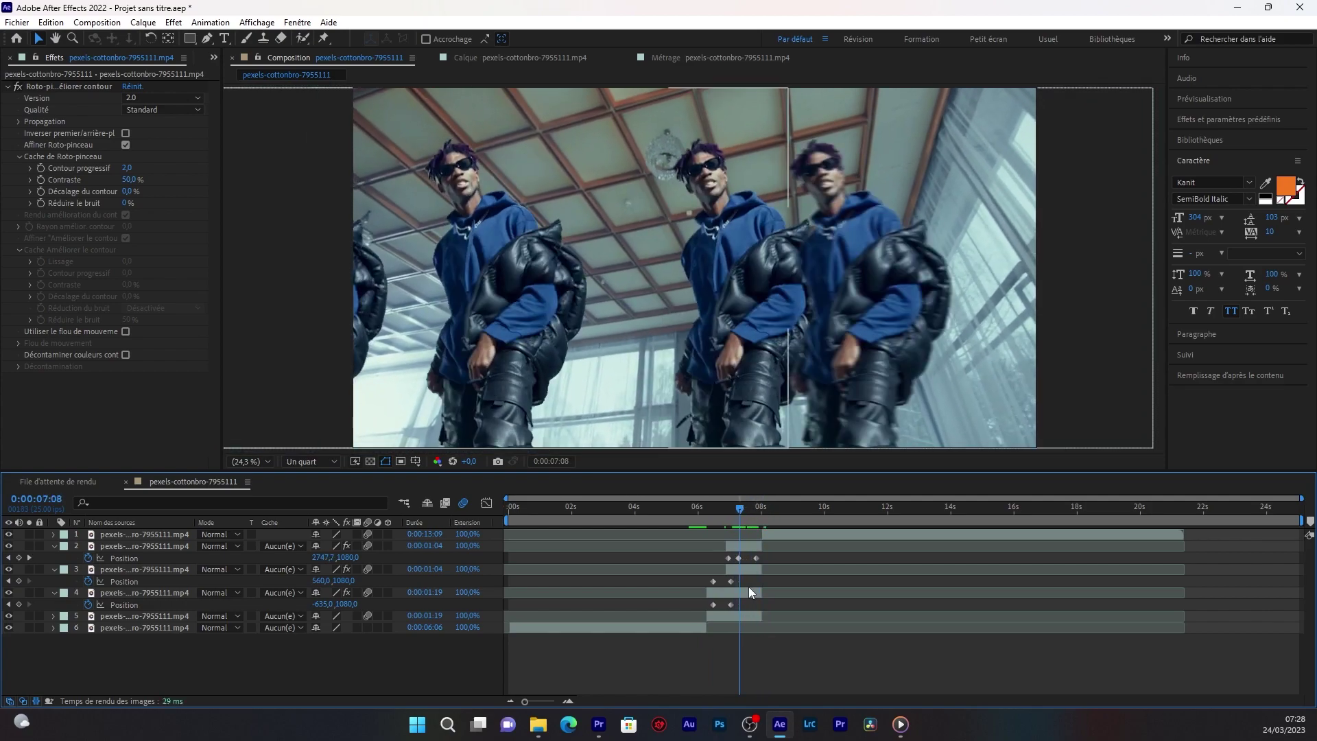
Trim the out-points of layers 4 and 3 earlier, then scrub back to review the clones' entrance
{"action": "left_click_drag", "start_coordinate": [760, 592], "coordinate": [729, 590]}
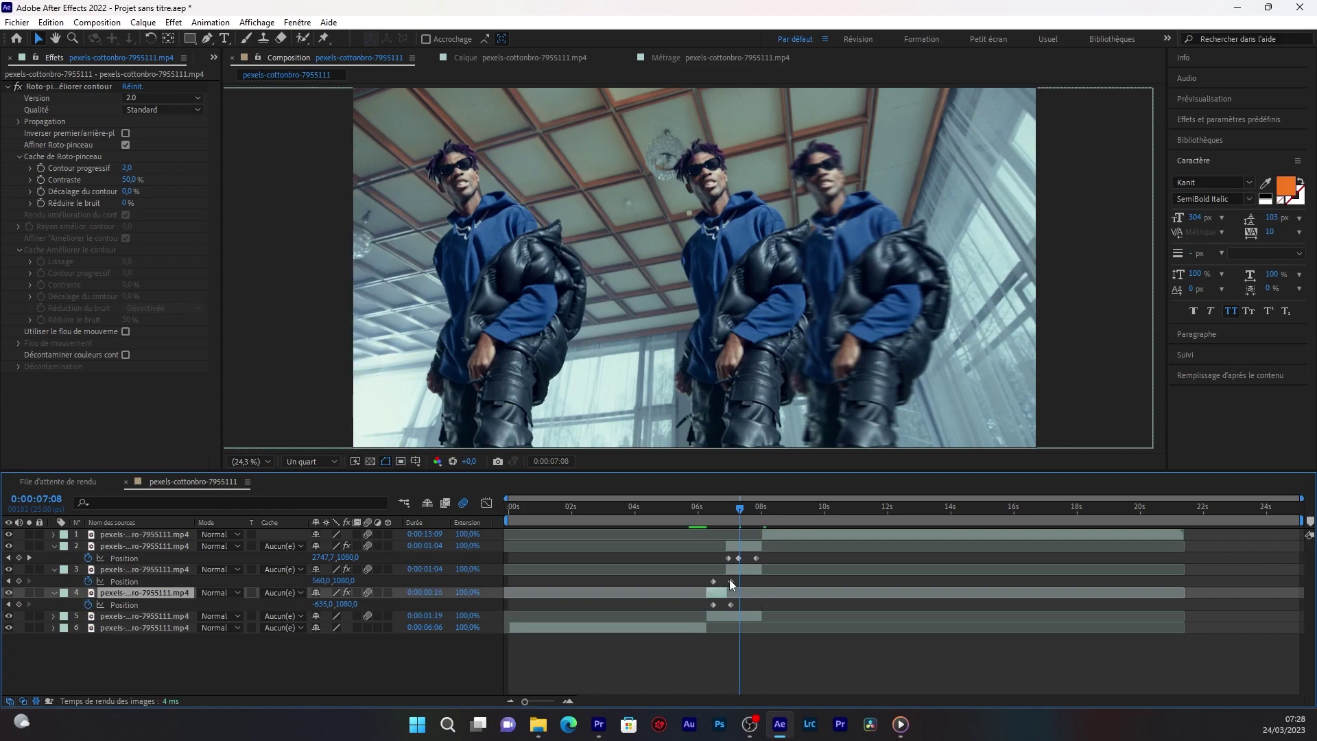
{"action": "left_click_drag", "start_coordinate": [760, 570], "coordinate": [736, 569]}
{"action": "mouse_move", "coordinate": [734, 508]}
{"action": "left_mouse_down"}
{"action": "mouse_move", "coordinate": [688, 528]}
{"action": "mouse_move", "coordinate": [755, 530]}
{"action": "mouse_move", "coordinate": [727, 548]}
{"action": "left_mouse_up"}
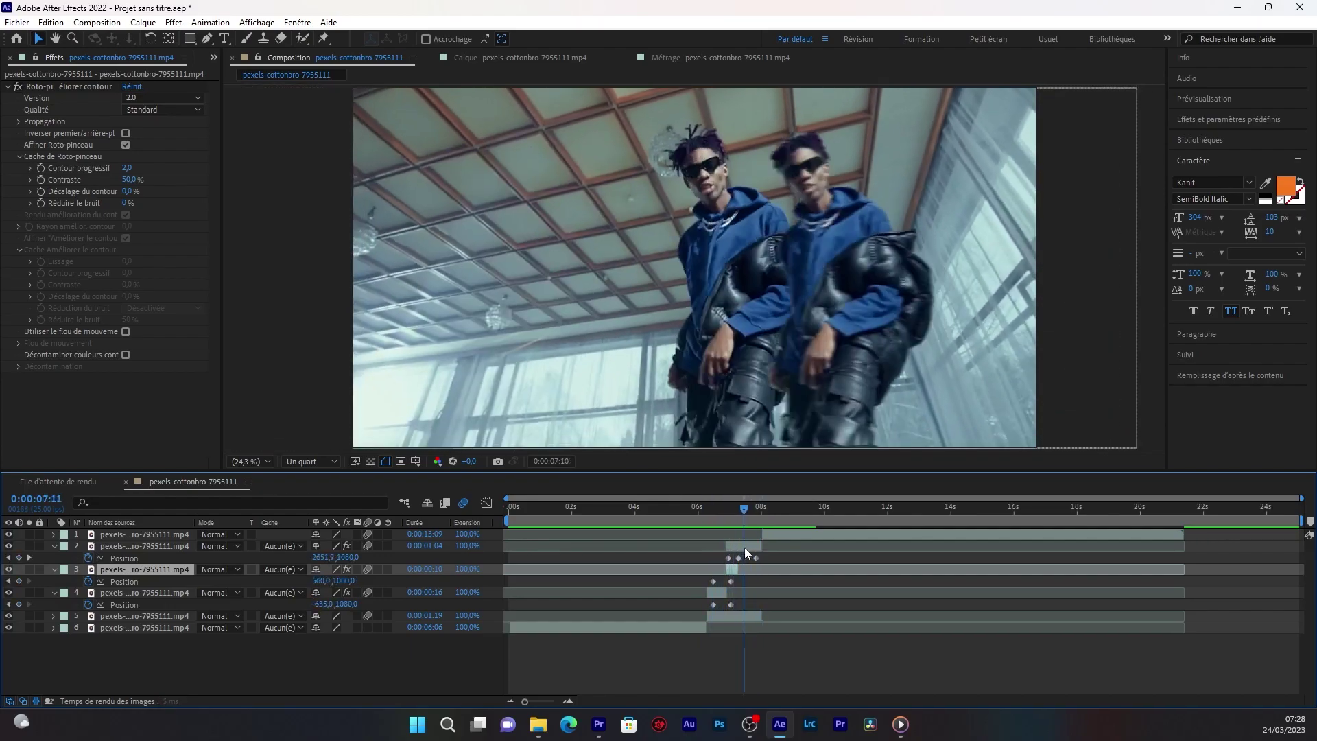
{"action": "left_click_drag", "start_coordinate": [727, 547], "coordinate": [736, 554]}
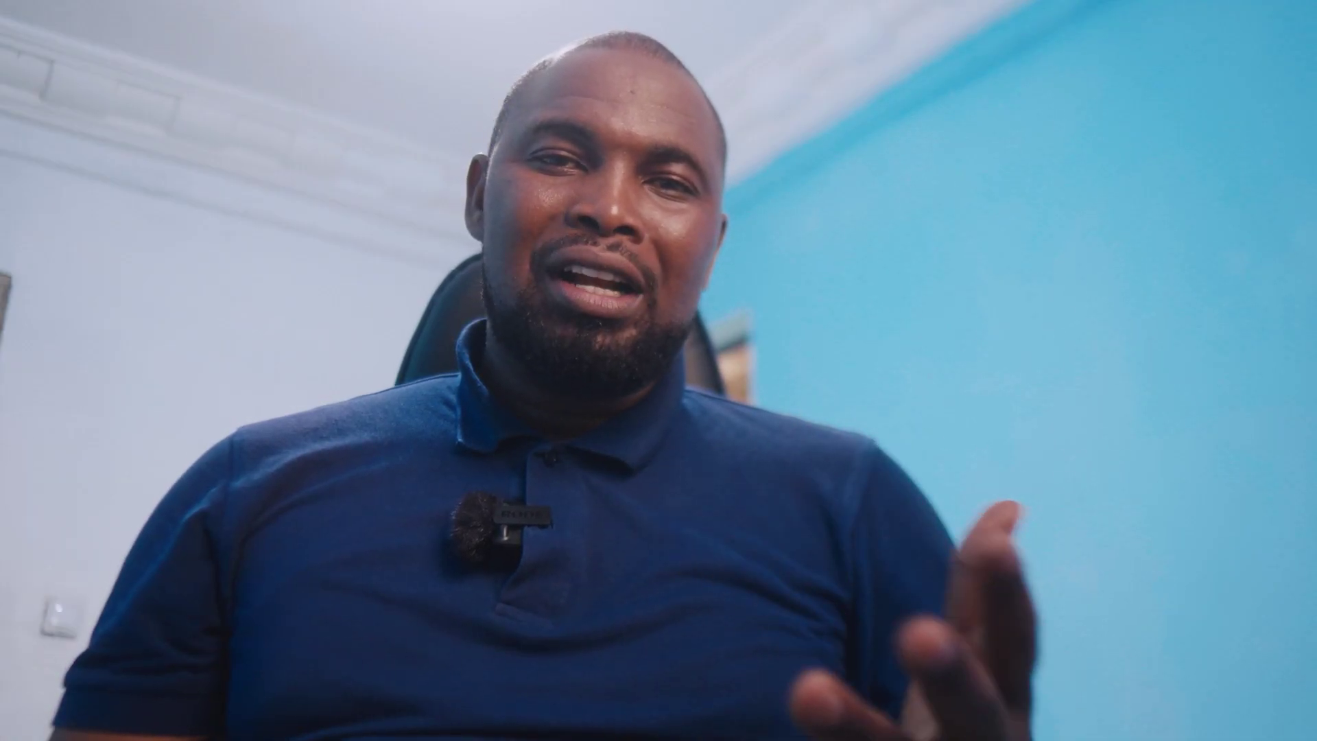